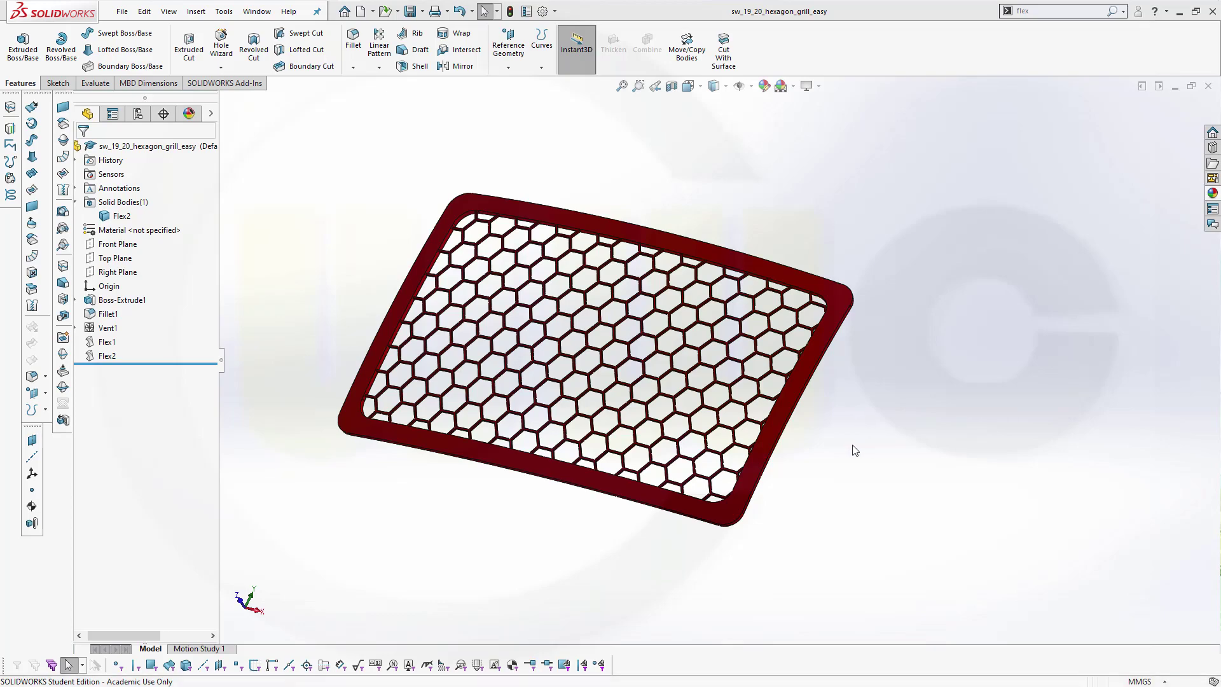
pyautogui.scroll(-2, 853, 434)
pyautogui.scroll(2, 829, 438)
# Step: Orbit the finished grill model to review it from different angles
pyautogui.moveTo(813, 448)
pyautogui.mouseDown(button='middle')
pyautogui.moveTo(674, 429)
pyautogui.moveTo(776, 482)
pyautogui.moveTo(773, 524)
pyautogui.moveTo(707, 526)
pyautogui.moveTo(657, 395)
pyautogui.moveTo(713, 464)
pyautogui.mouseUp(button='middle')
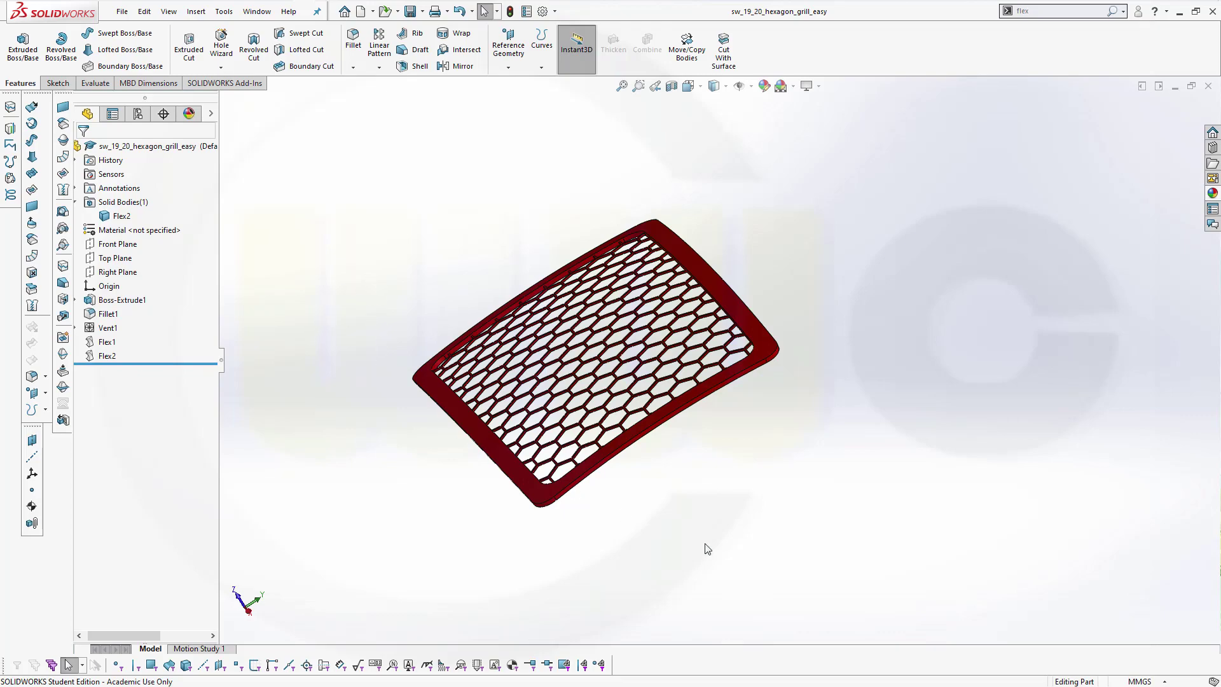
pyautogui.moveTo(708, 546)
pyautogui.mouseDown(button='middle')
pyautogui.moveTo(678, 490)
pyautogui.moveTo(703, 515)
pyautogui.moveTo(638, 523)
pyautogui.moveTo(621, 542)
pyautogui.mouseUp(button='middle')
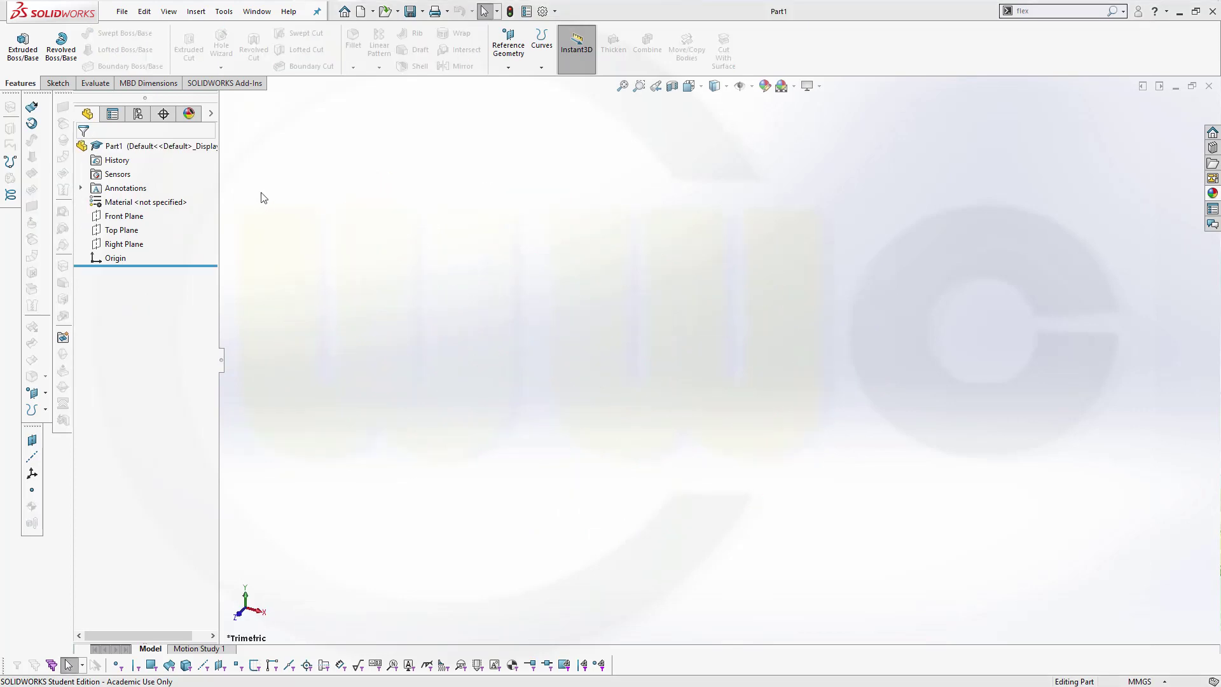
# Step: Sketch a center rectangle at the origin on the Front Plane
pyautogui.click(141, 211)
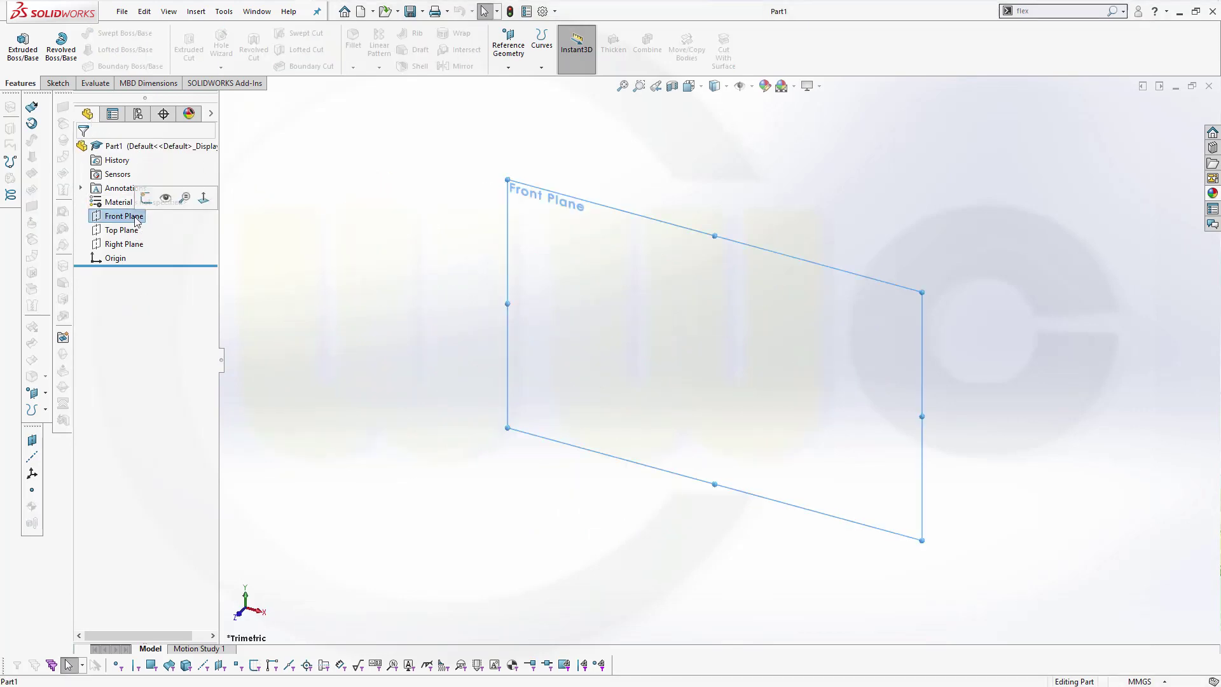
pyautogui.click(145, 198)
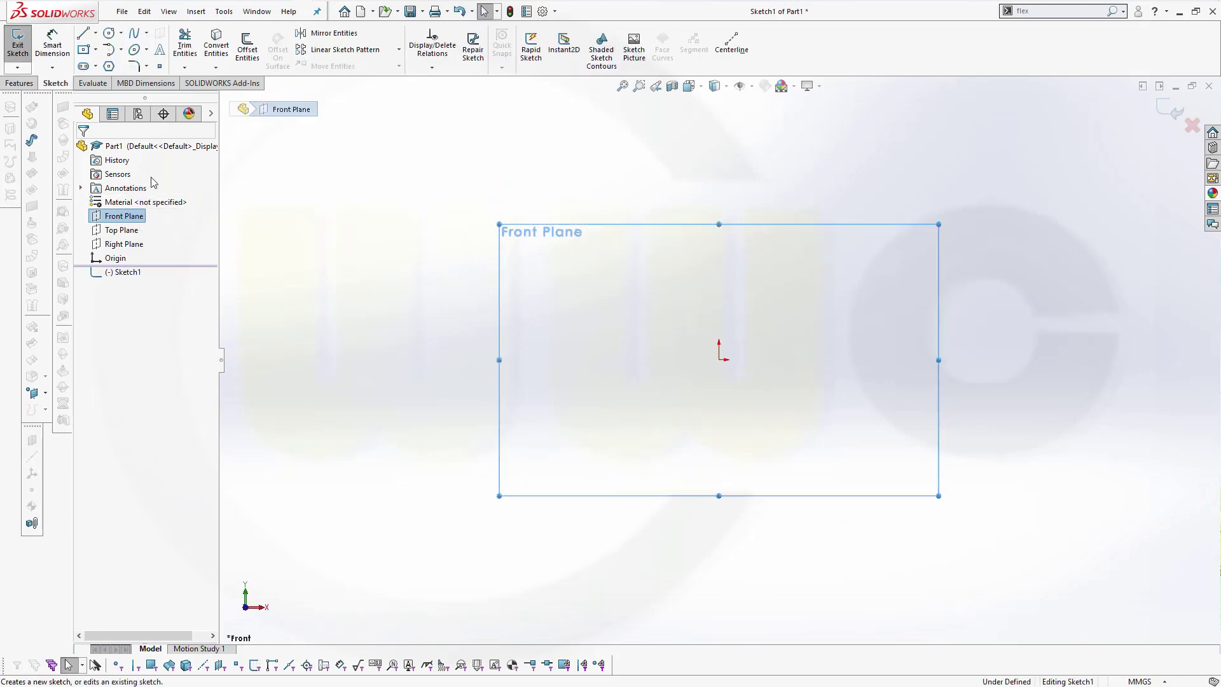
pyautogui.click(84, 49)
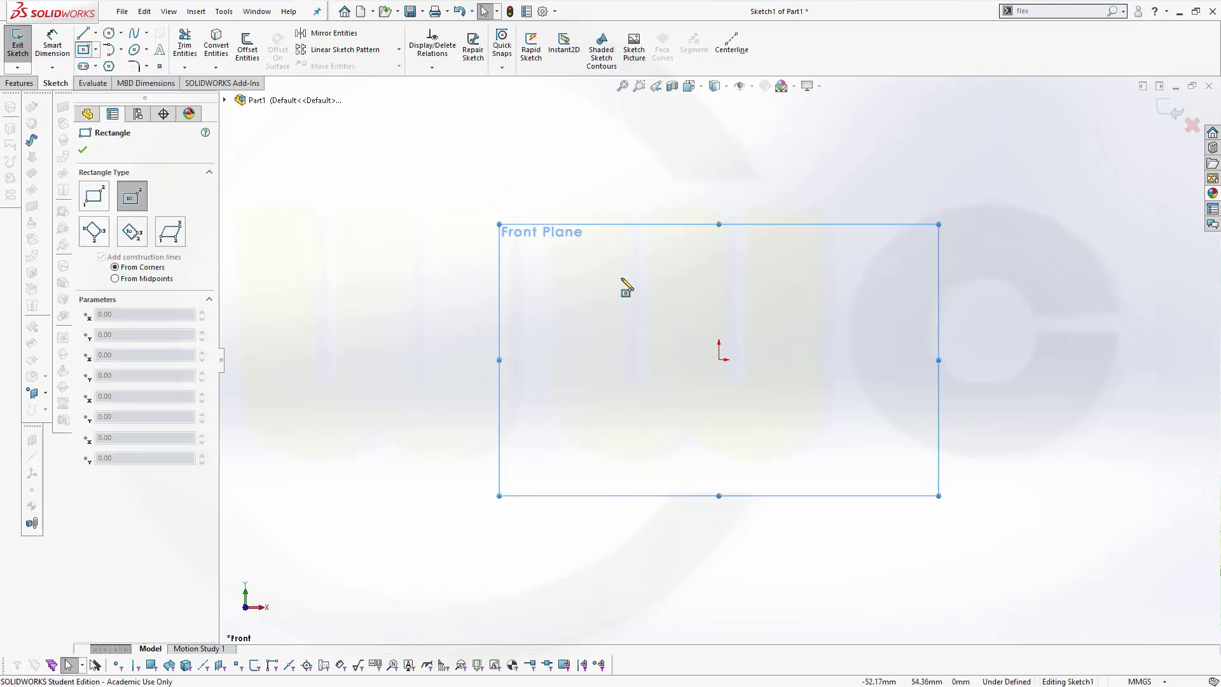
pyautogui.click(720, 361)
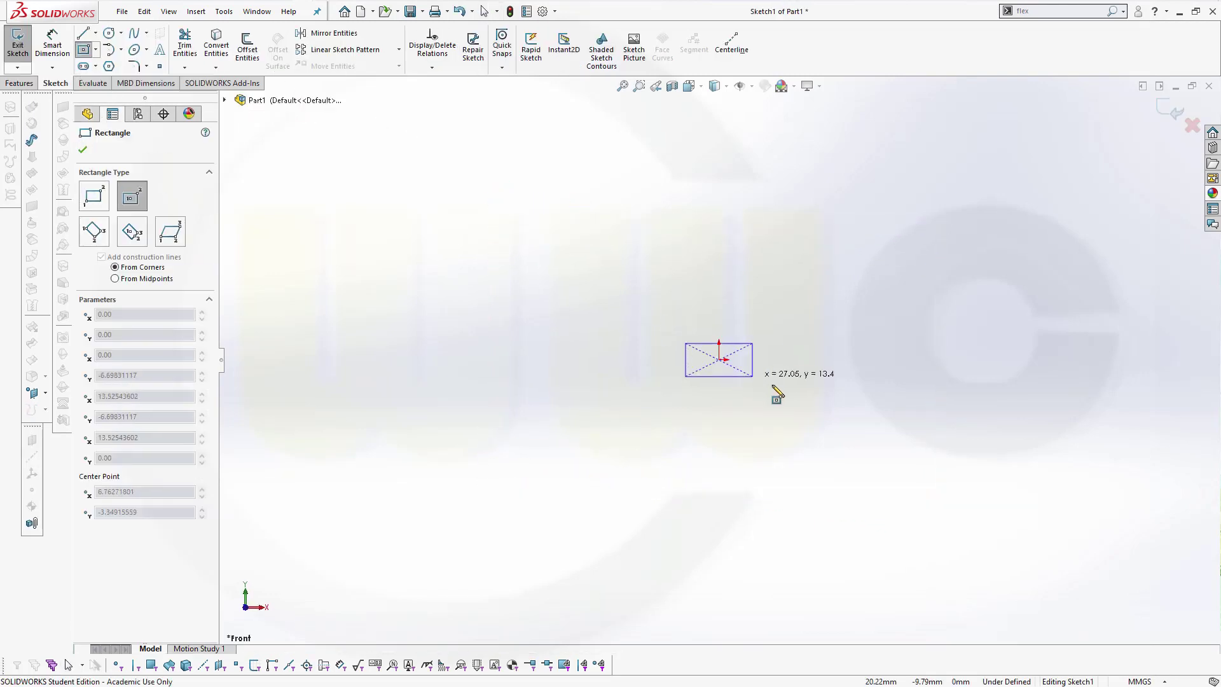
pyautogui.click(1032, 521)
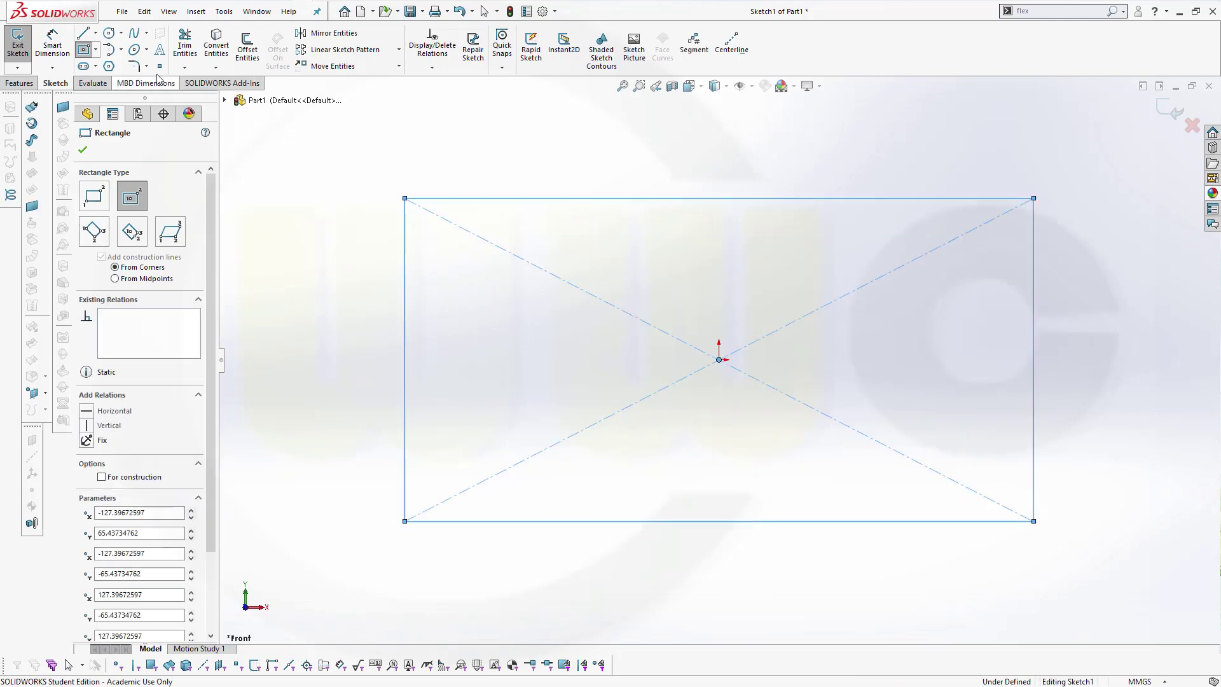
pyautogui.press('Escape')
pyautogui.press('Escape')
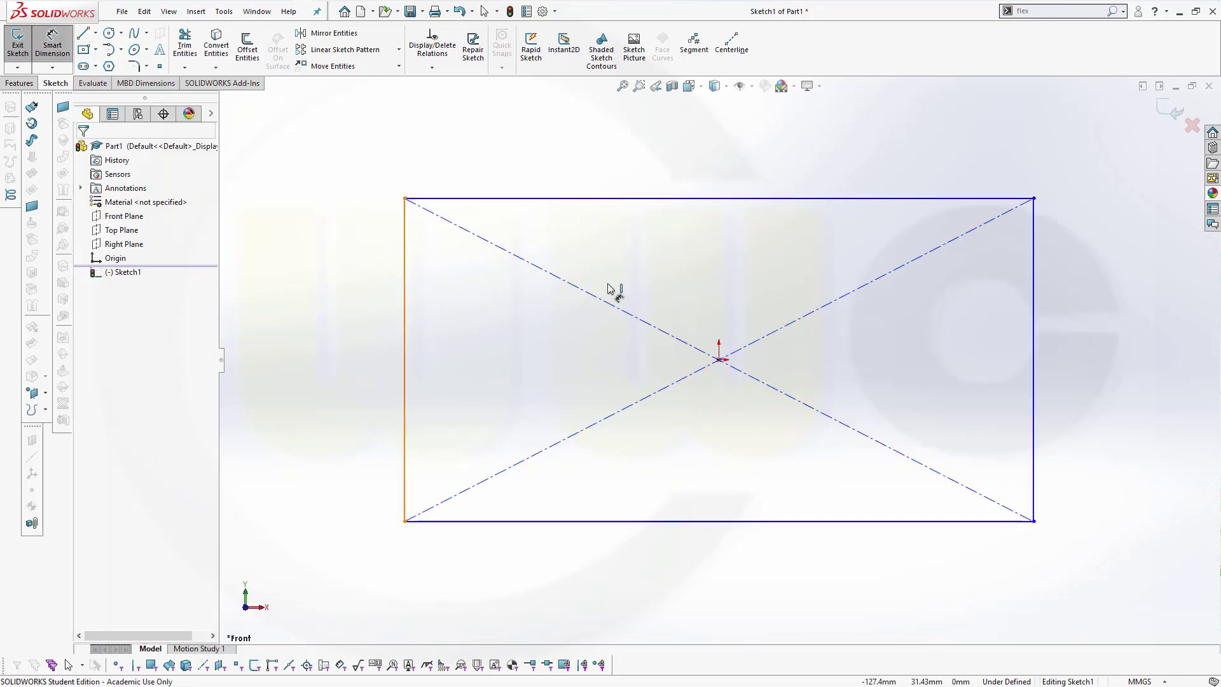
# Step: Dimension the rectangle 250 mm wide and 128.41 mm tall, then exit the sketch
pyautogui.click(405, 296)
pyautogui.click(1032, 307)
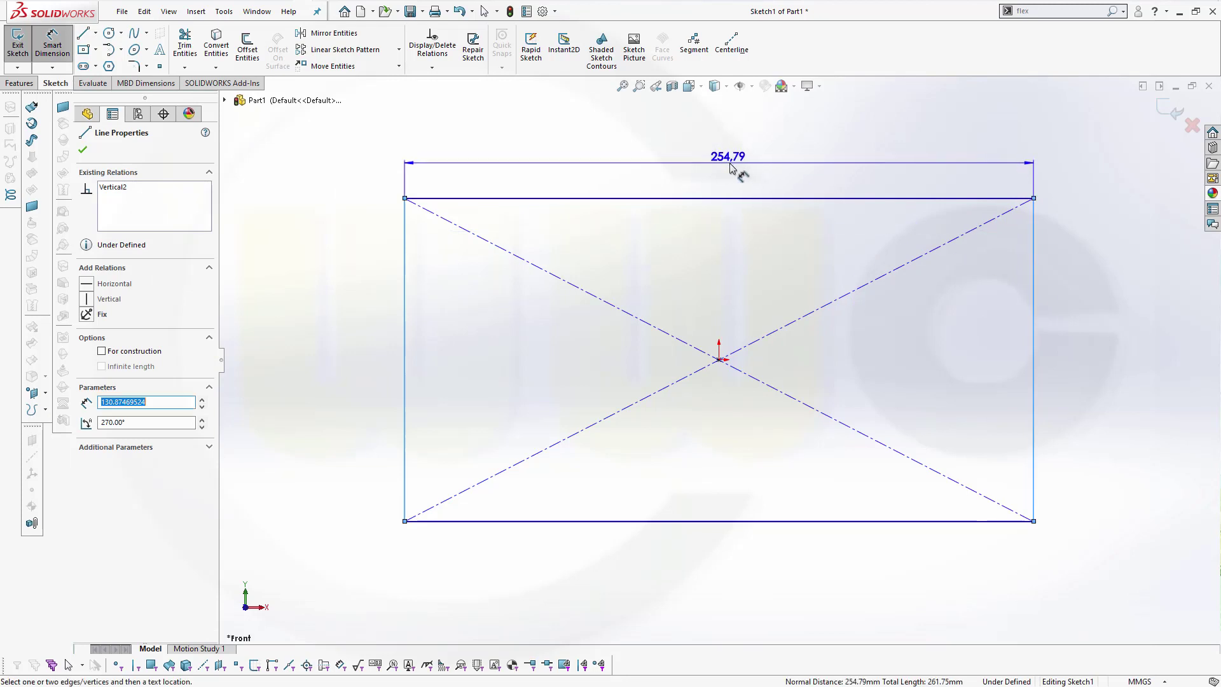
pyautogui.click(730, 168)
pyautogui.write('25')
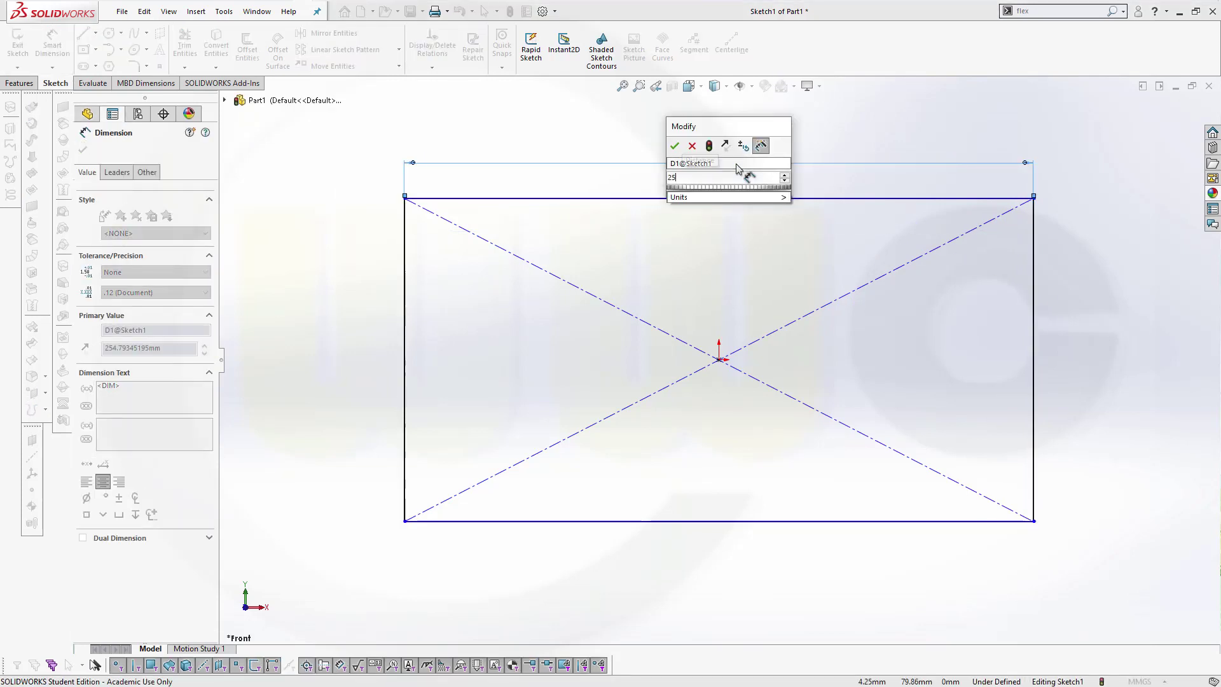
pyautogui.write('0')
pyautogui.press('Return')
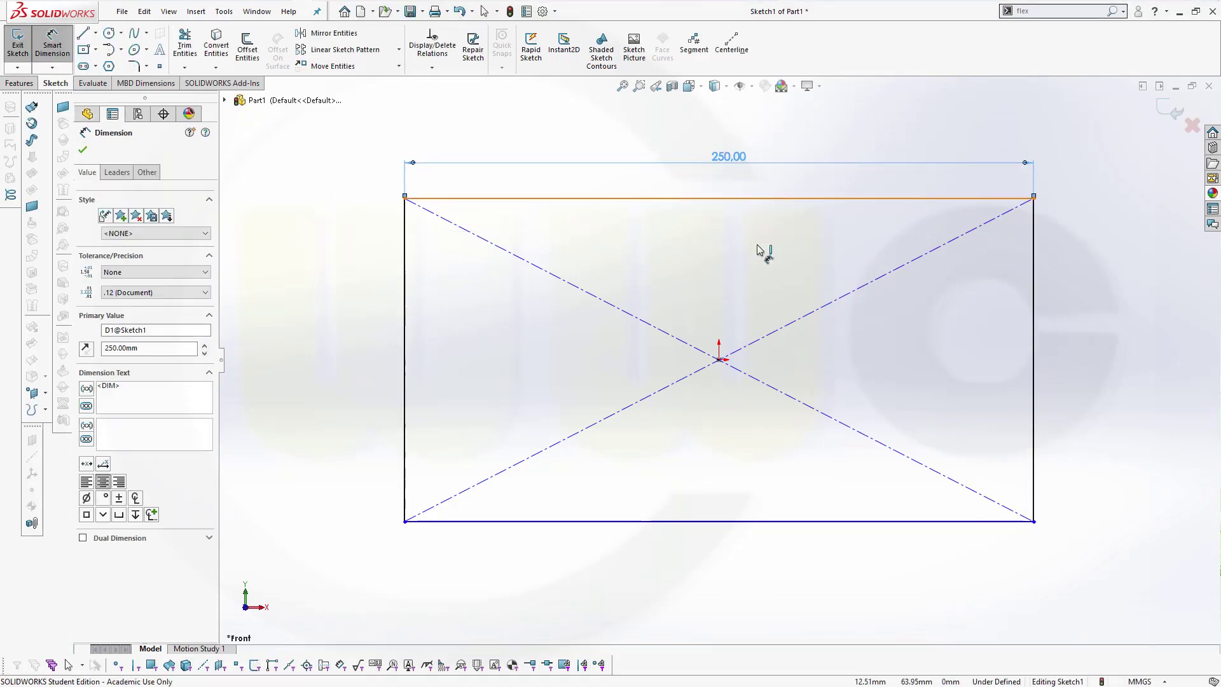
pyautogui.click(773, 198)
pyautogui.click(798, 521)
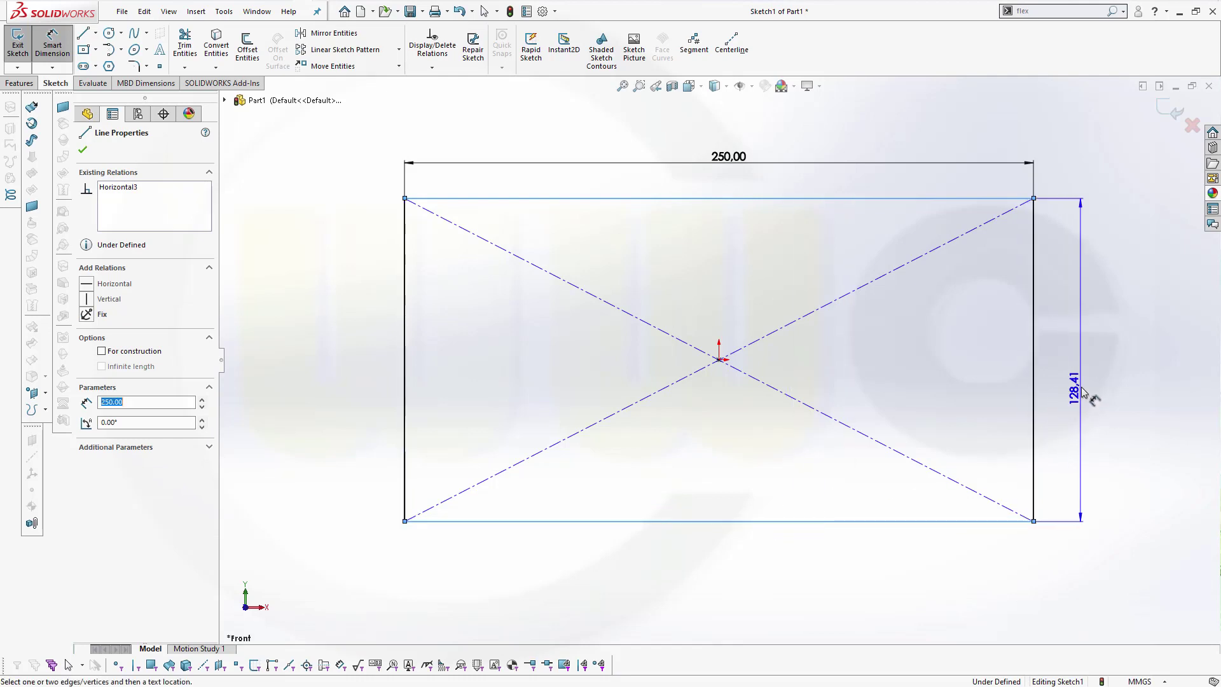
pyautogui.click(1093, 398)
pyautogui.press('Return')
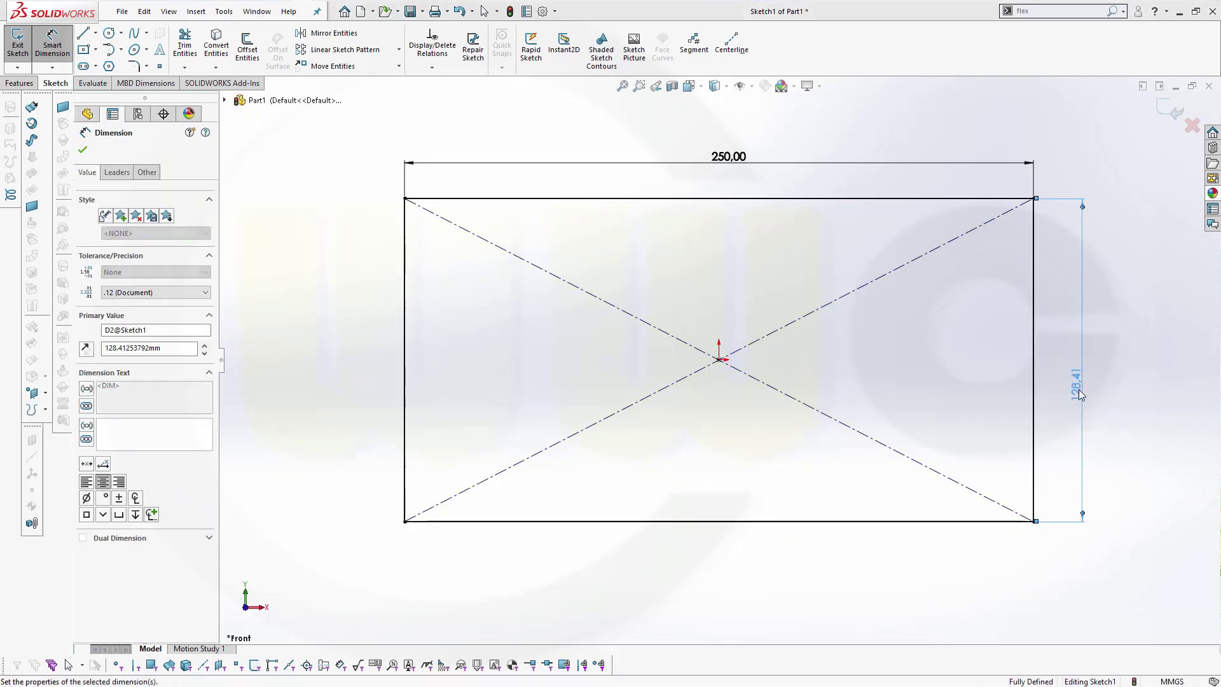
pyautogui.click(1170, 112)
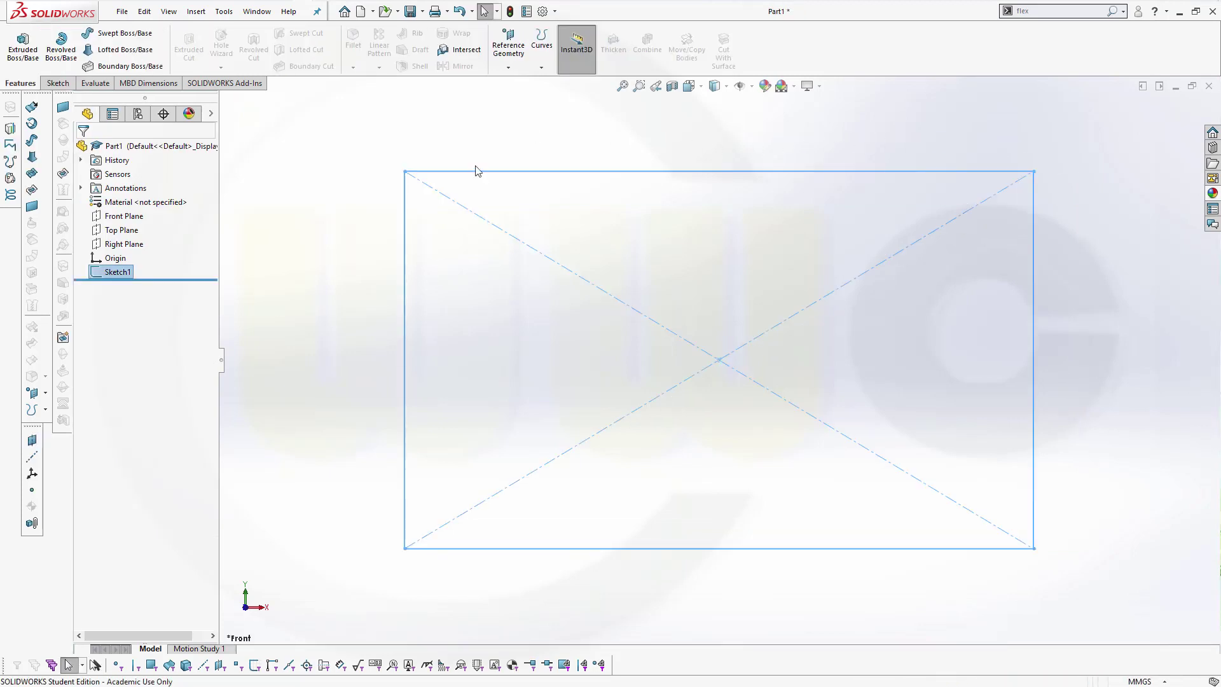
# Step: Extrude the rectangle blind to 2.5 mm, creating the thin plate Boss-Extrude1
pyautogui.click(23, 48)
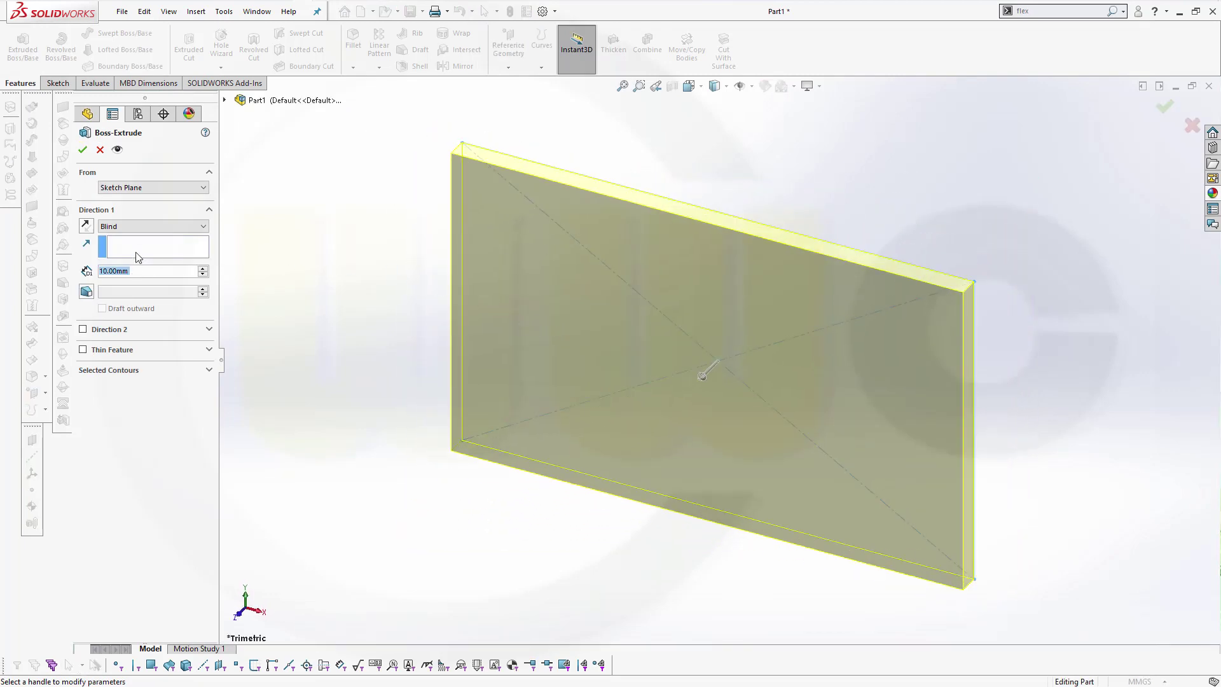
pyautogui.write('2,5')
pyautogui.press('Return')
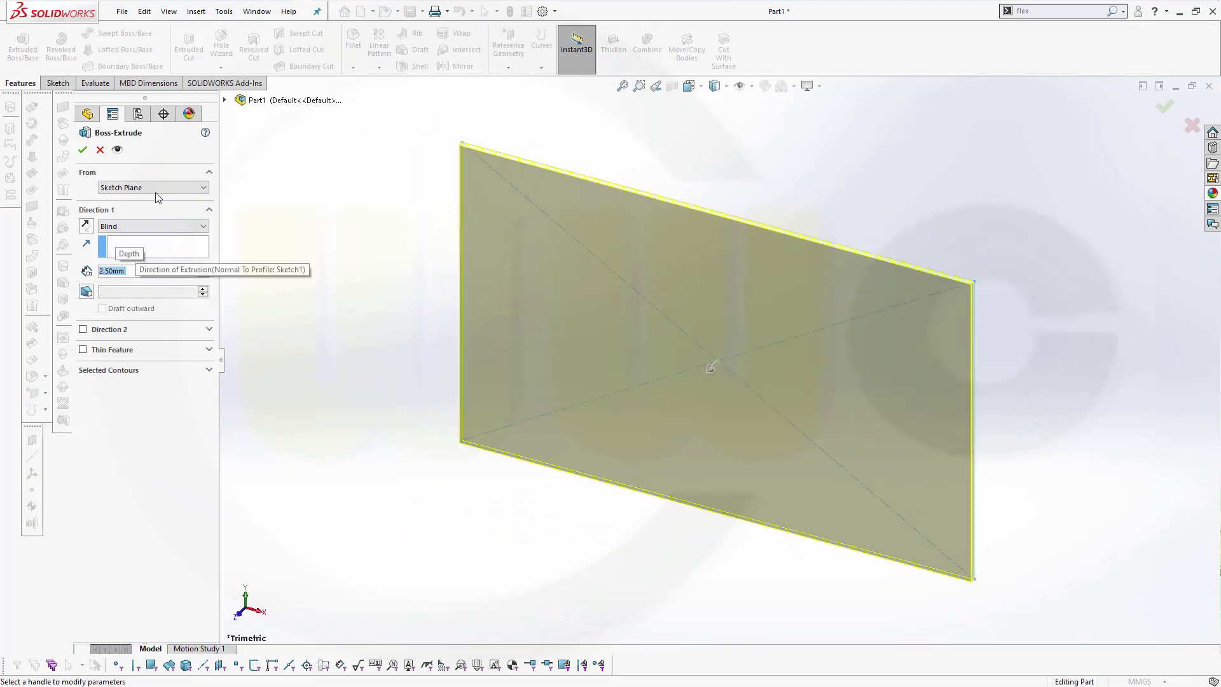
pyautogui.press('Return')
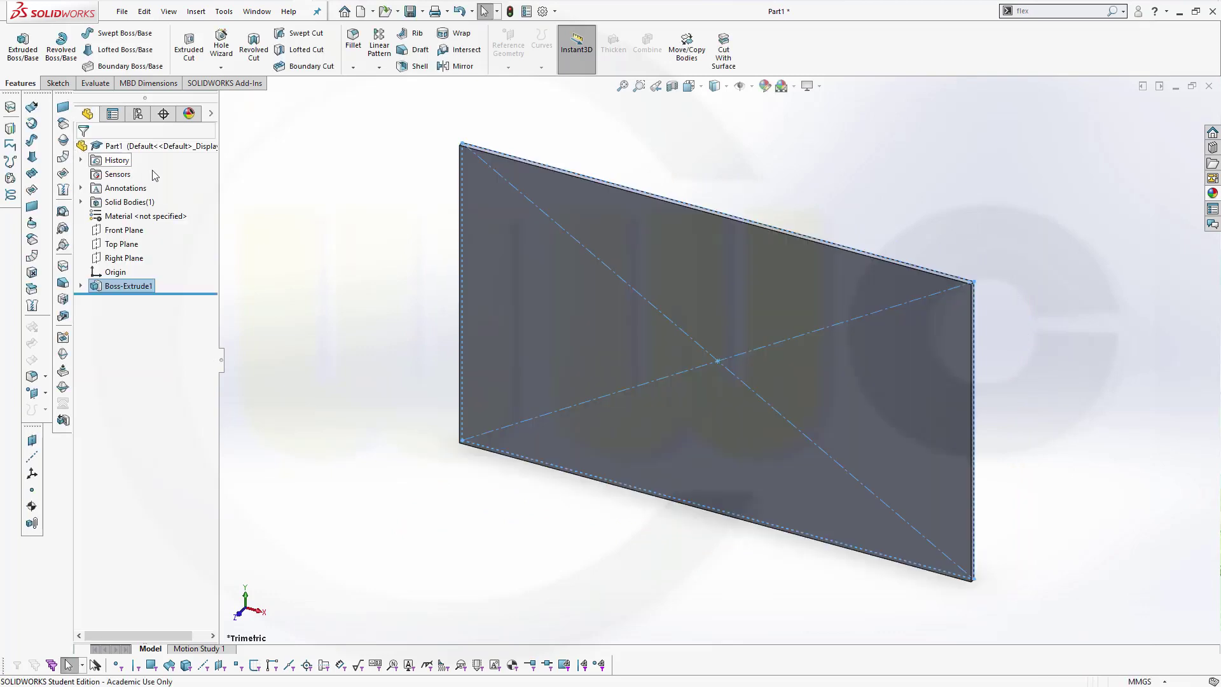
pyautogui.click(266, 163)
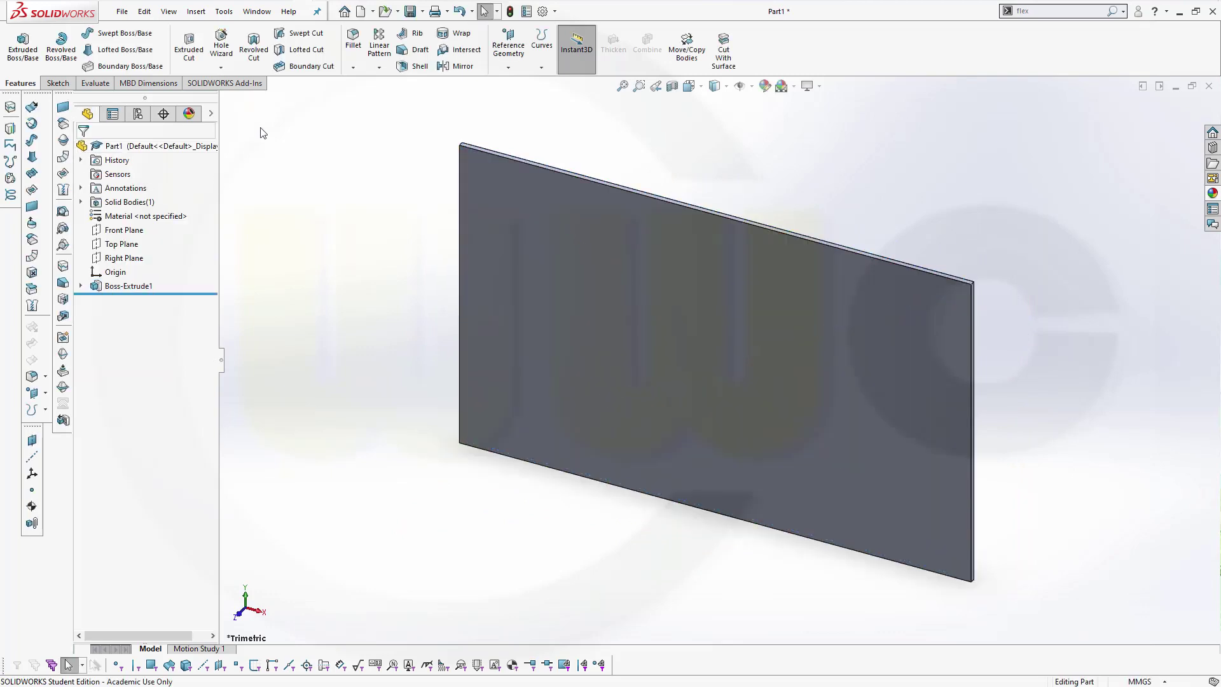
# Step: Select three of the plate's corner edges for a 10 mm fillet
pyautogui.click(353, 40)
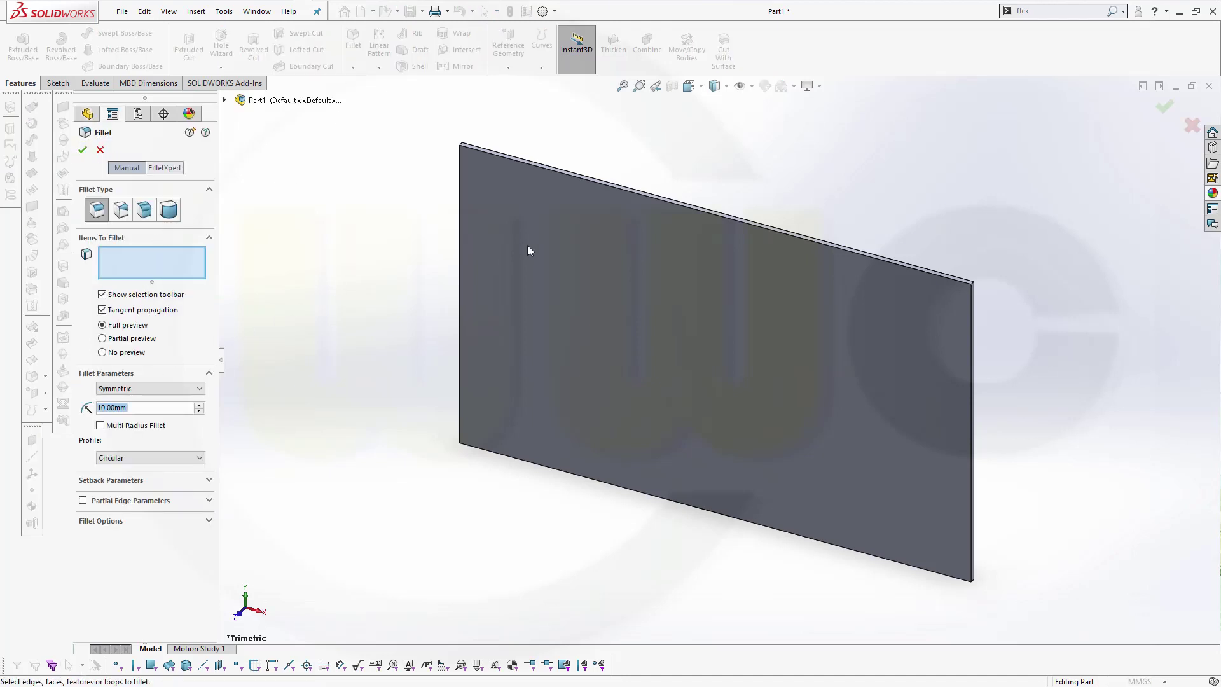
pyautogui.scroll(-3, 953, 287)
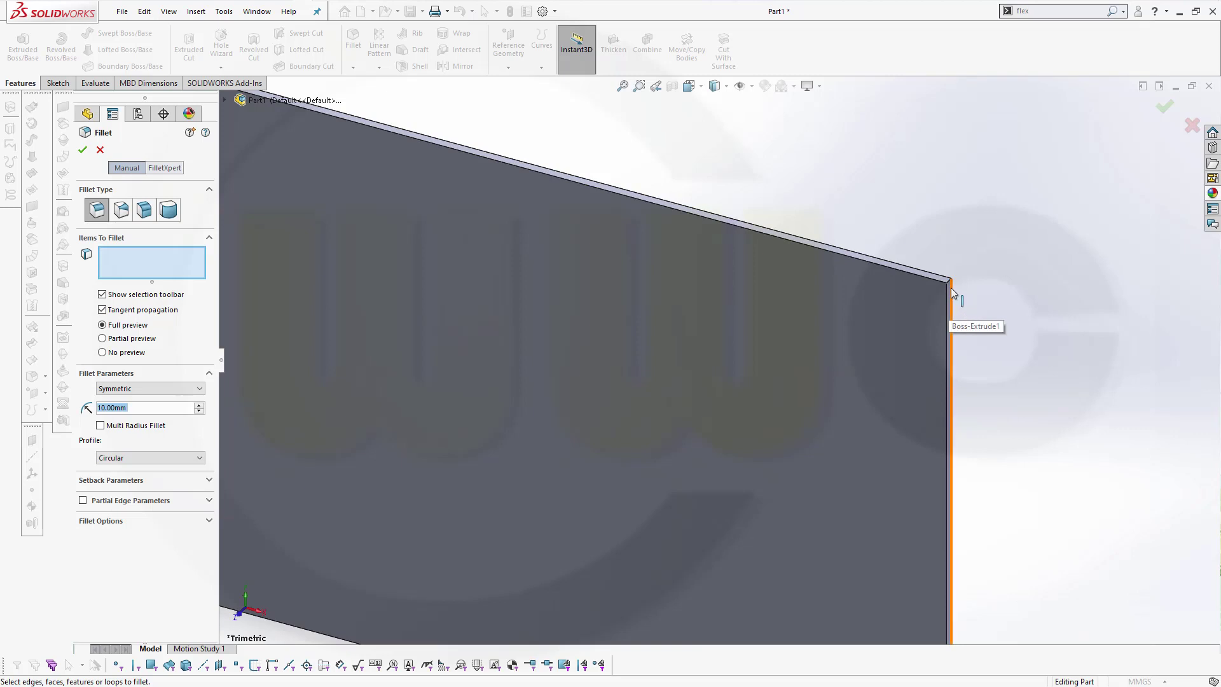
pyautogui.click(949, 283)
pyautogui.scroll(3, 934, 387)
pyautogui.scroll(2, 843, 448)
pyautogui.scroll(-3, 827, 548)
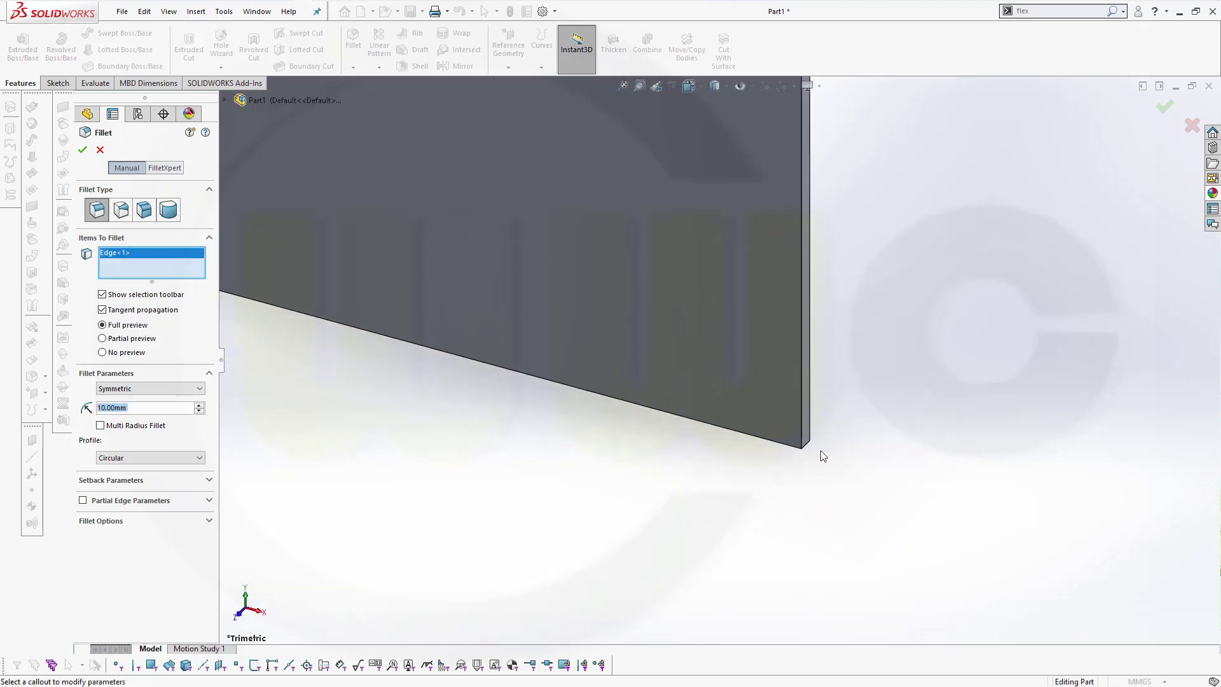
pyautogui.click(808, 450)
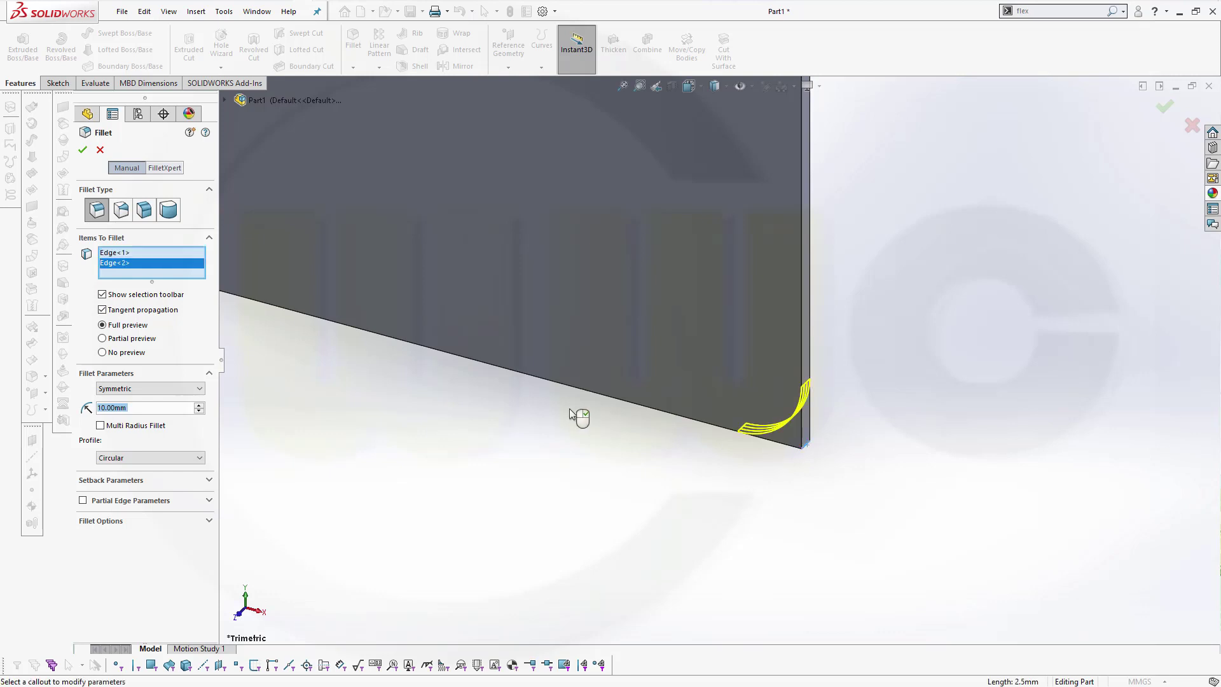
pyautogui.scroll(1, 582, 391)
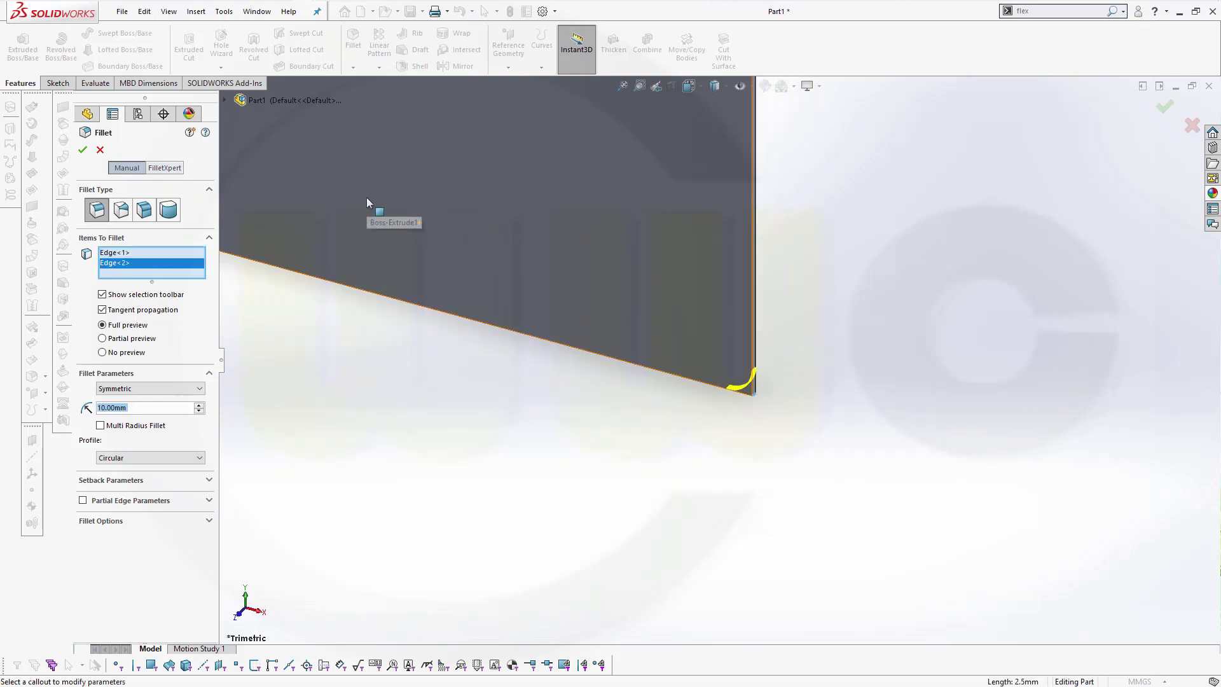
pyautogui.keyDown('ctrl'); pyautogui.moveTo(461, 252); pyautogui.dragTo(772, 374, button='middle'); pyautogui.keyUp('ctrl')
pyautogui.scroll(-2, 504, 411)
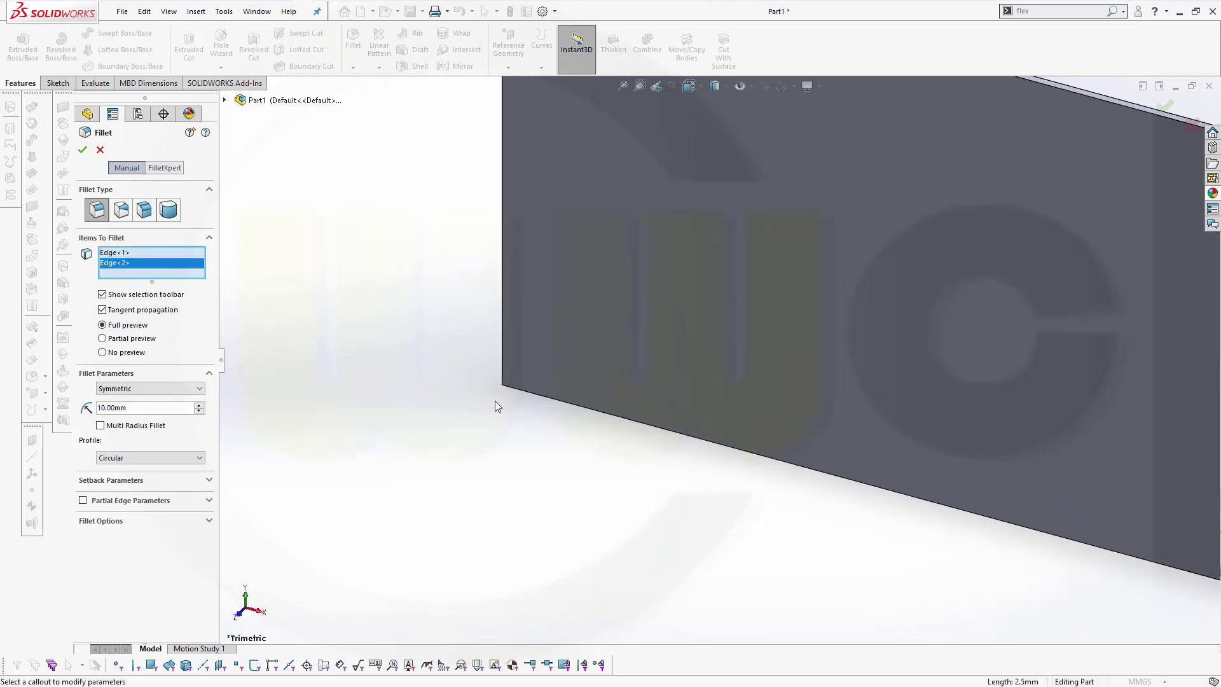
pyautogui.scroll(-3, 495, 399)
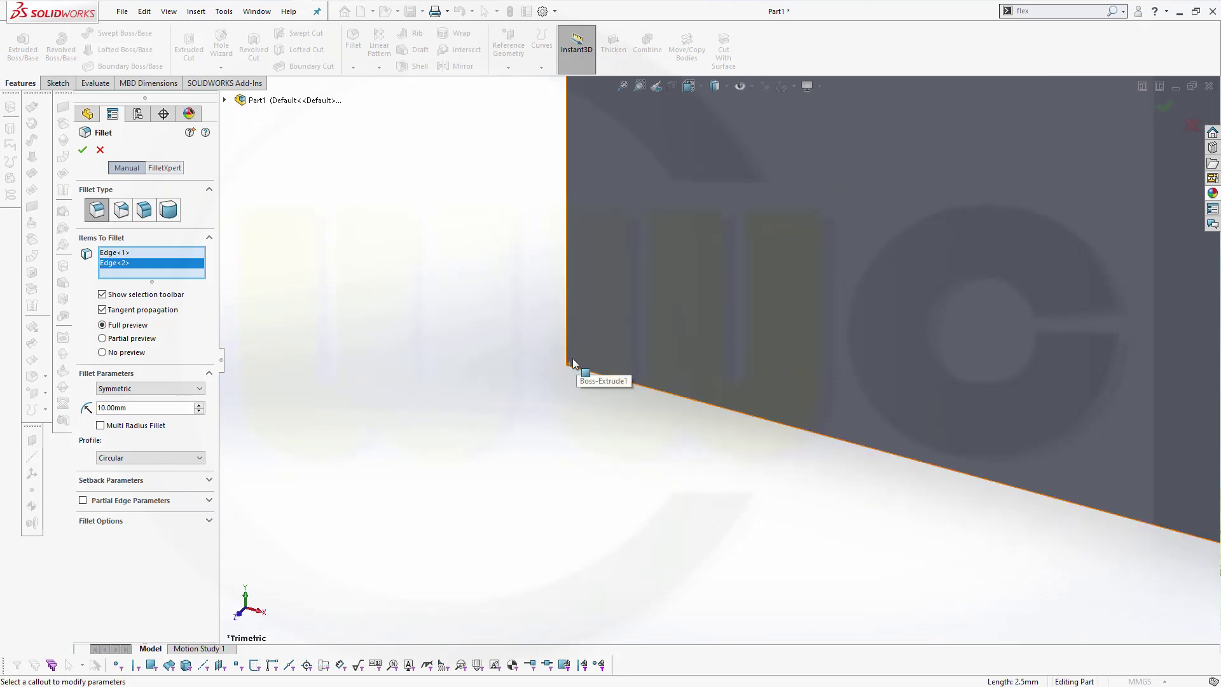
pyautogui.keyDown('ctrl'); pyautogui.moveTo(572, 362); pyautogui.dragTo(610, 365, button='middle'); pyautogui.keyUp('ctrl')
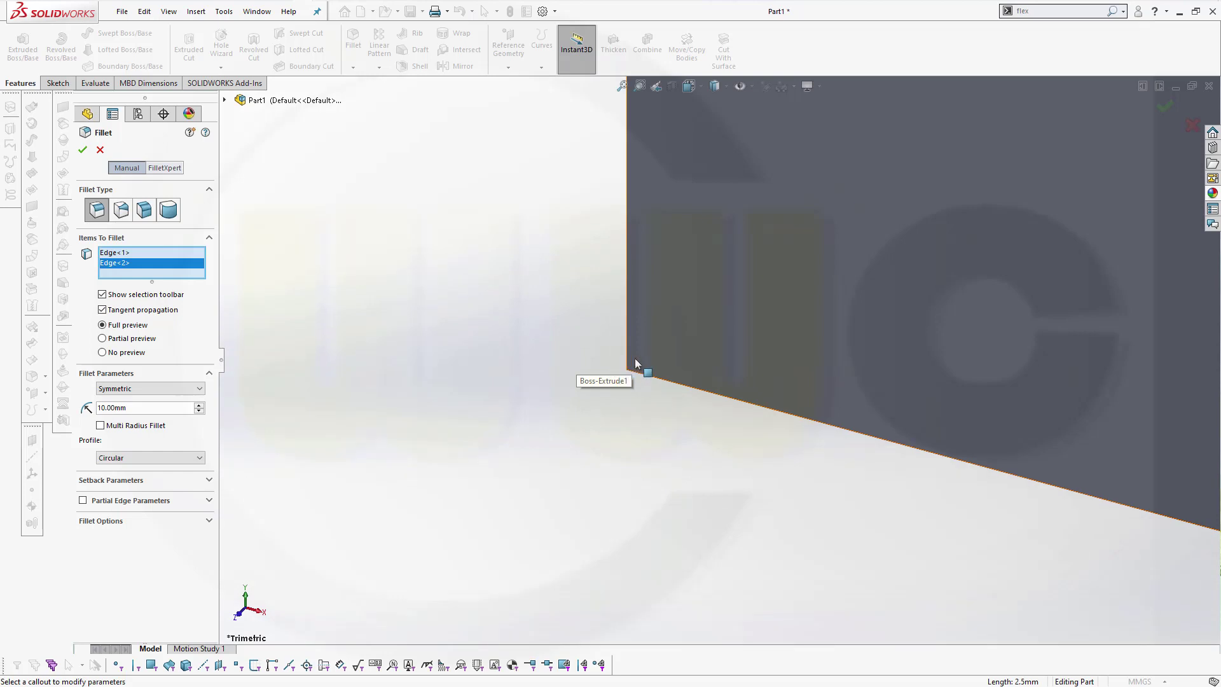
pyautogui.moveTo(642, 362)
pyautogui.keyDown('ctrl'); pyautogui.mouseDown(button='middle')
pyautogui.moveTo(667, 365)
pyautogui.moveTo(635, 361)
pyautogui.mouseUp(button='middle'); pyautogui.keyUp('ctrl')
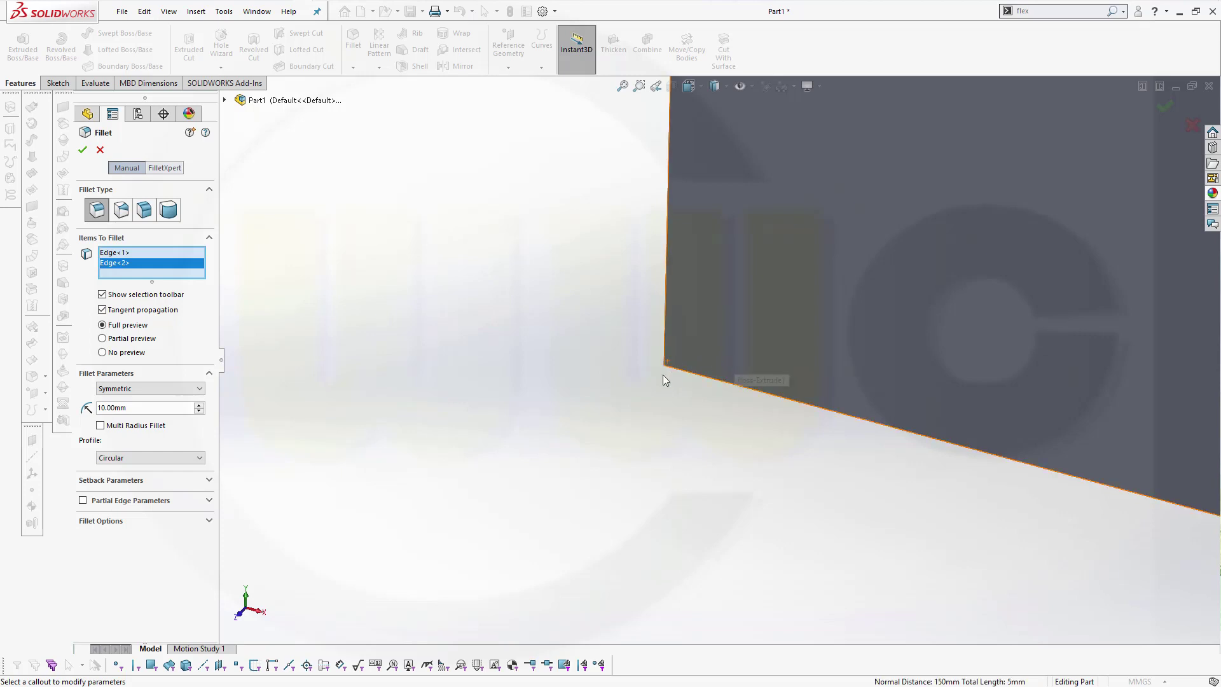
pyautogui.moveTo(657, 389); pyautogui.dragTo(669, 358, button='middle')
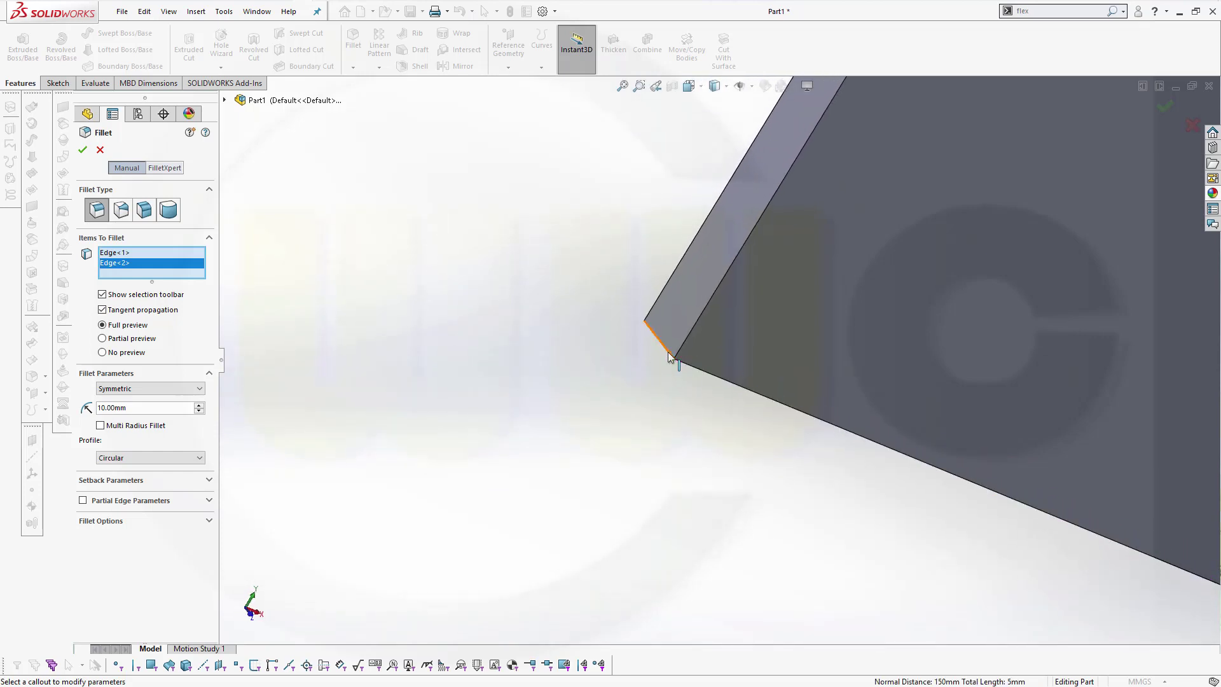
pyautogui.click(702, 340)
pyautogui.moveTo(703, 341)
pyautogui.mouseDown(button='middle')
pyautogui.moveTo(926, 312)
pyautogui.moveTo(969, 274)
pyautogui.mouseUp(button='middle')
pyautogui.scroll(-5, 794, 240)
pyautogui.scroll(-1, 734, 255)
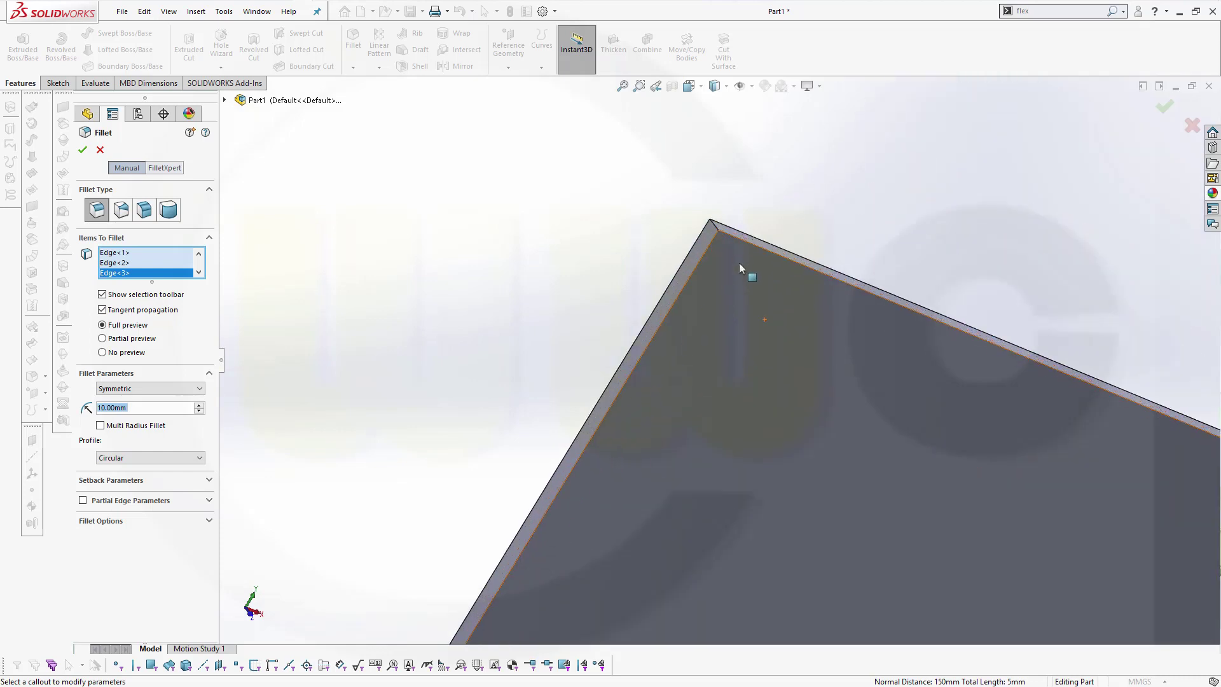
# Step: Replace the wrongly picked face with the fourth corner edge and apply Fillet1
pyautogui.click(710, 227)
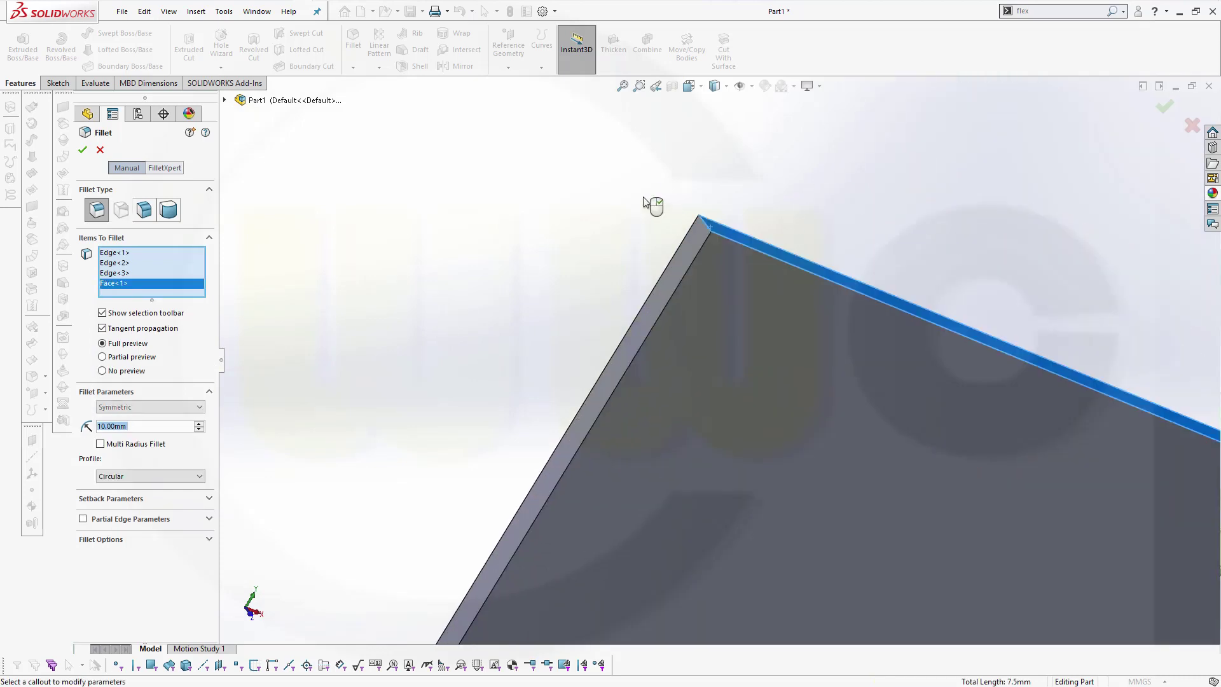
pyautogui.rightClick(143, 284)
pyautogui.click(571, 232)
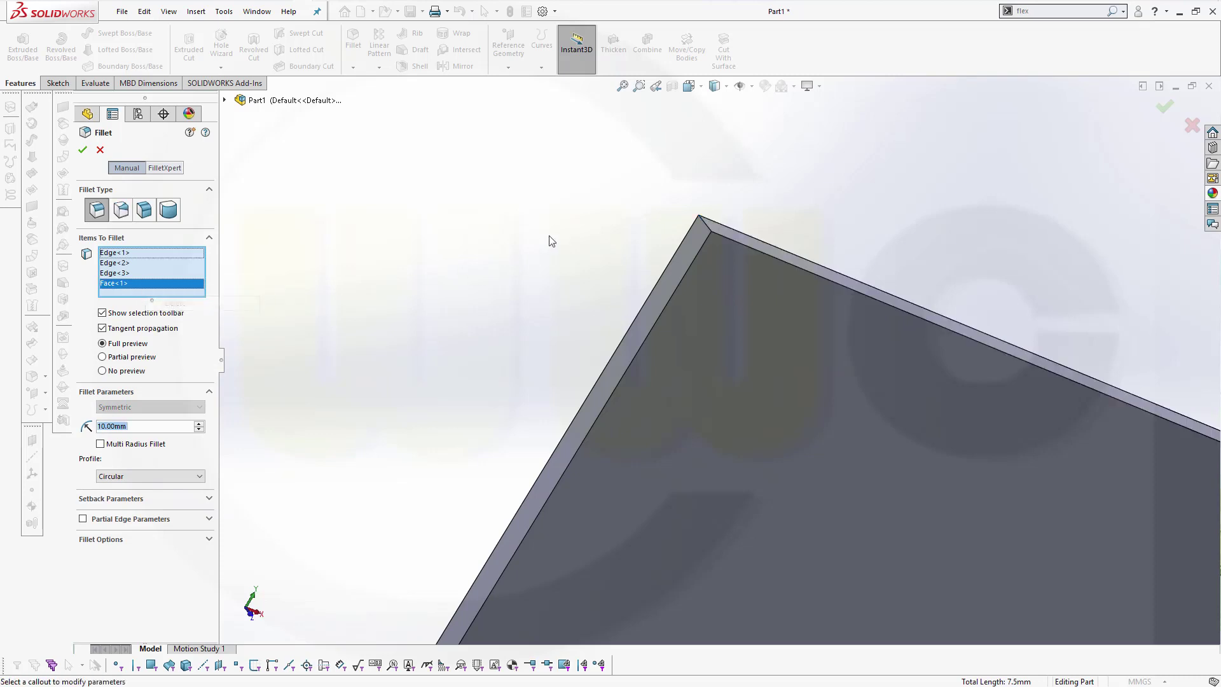
pyautogui.click(694, 223)
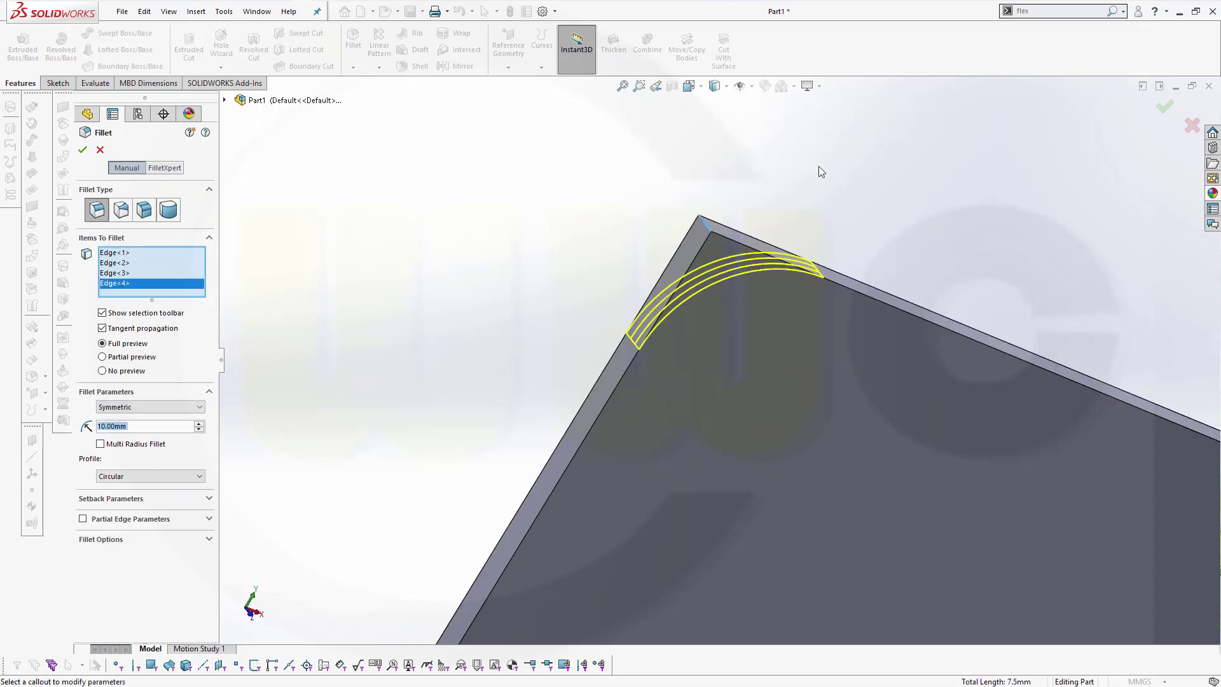
pyautogui.click(83, 151)
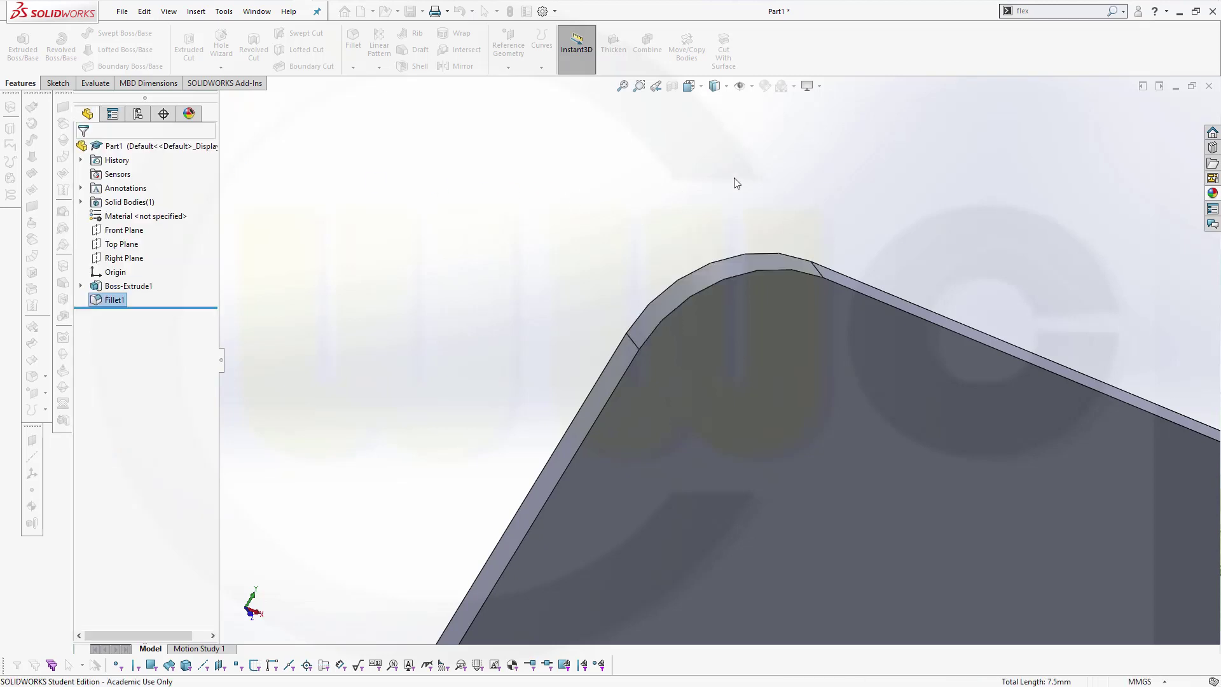
pyautogui.scroll(2, 963, 192)
pyautogui.scroll(1, 963, 192)
pyautogui.scroll(2, 977, 287)
pyautogui.scroll(2, 965, 375)
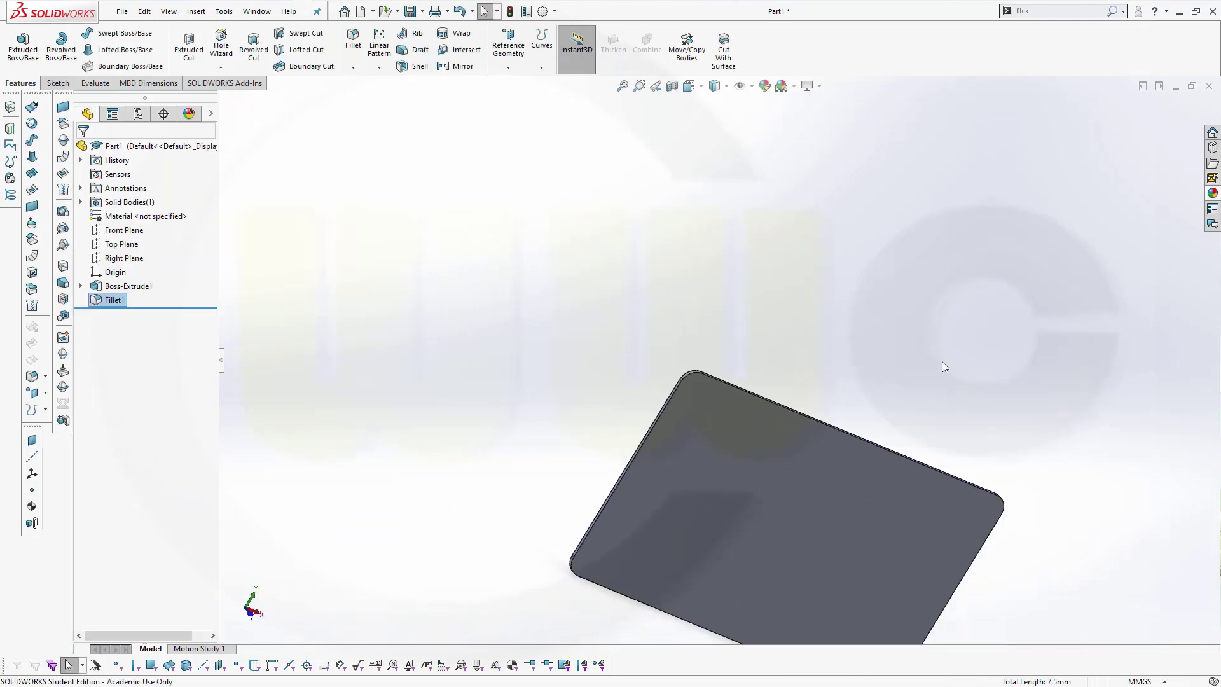
pyautogui.scroll(-2, 939, 359)
pyautogui.scroll(1, 935, 357)
pyautogui.moveTo(941, 382)
pyautogui.keyDown('ctrl'); pyautogui.mouseDown(button='middle')
pyautogui.moveTo(885, 313)
pyautogui.moveTo(833, 213)
pyautogui.mouseUp(button='middle'); pyautogui.keyUp('ctrl')
# Step: Sketch a center rectangle at the origin on the plate's top face
pyautogui.click(405, 278)
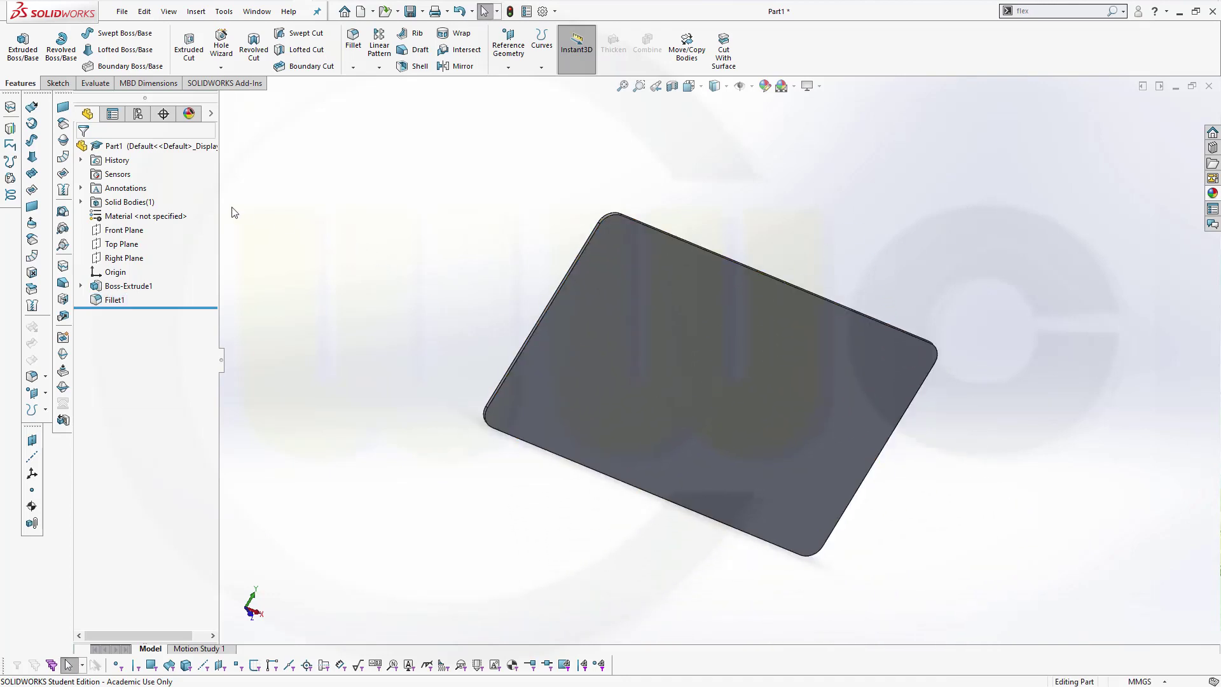
pyautogui.click(55, 84)
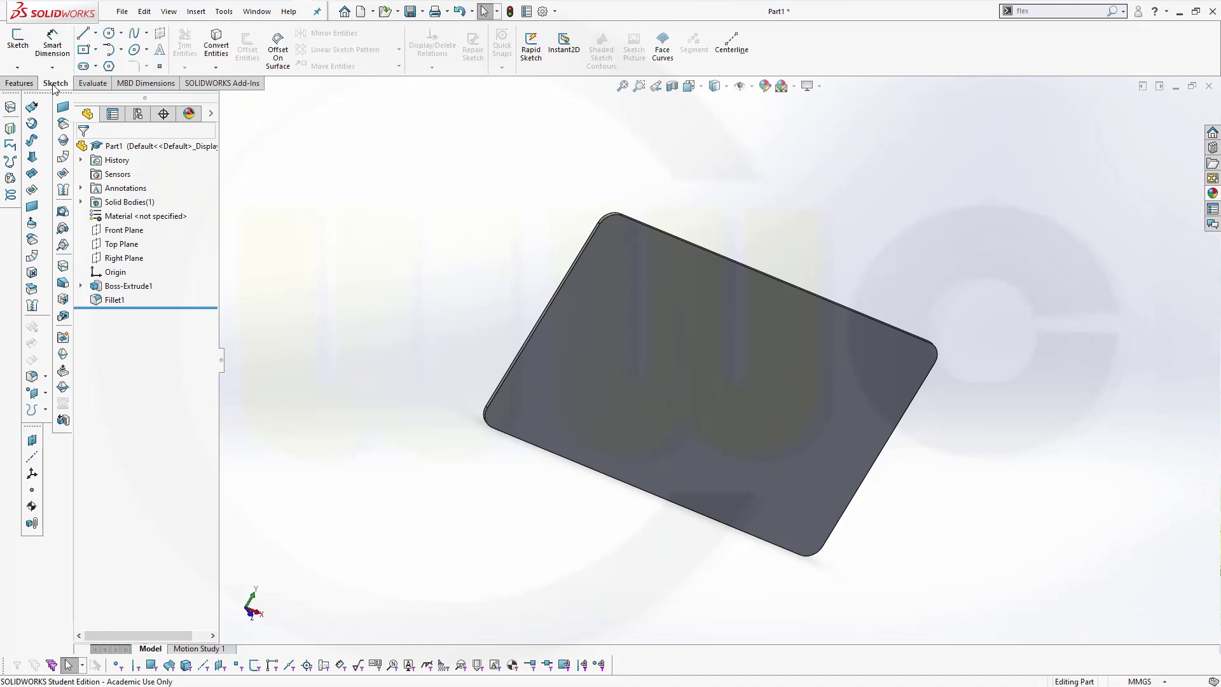
pyautogui.click(17, 40)
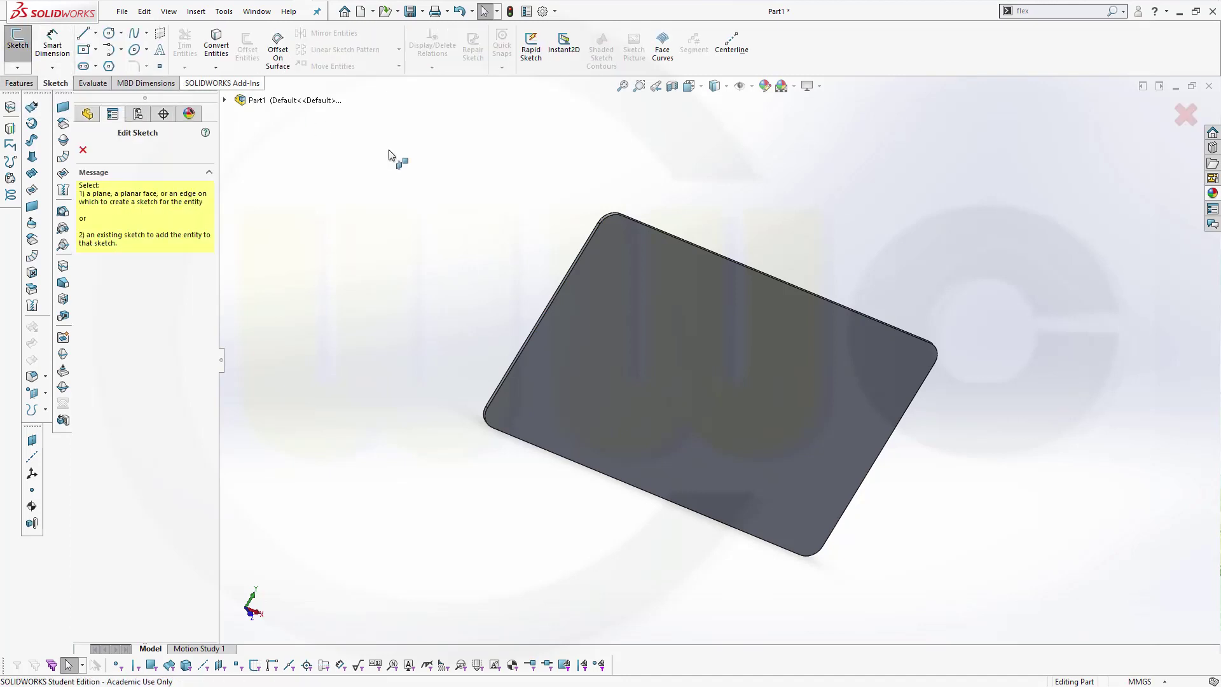
pyautogui.click(684, 325)
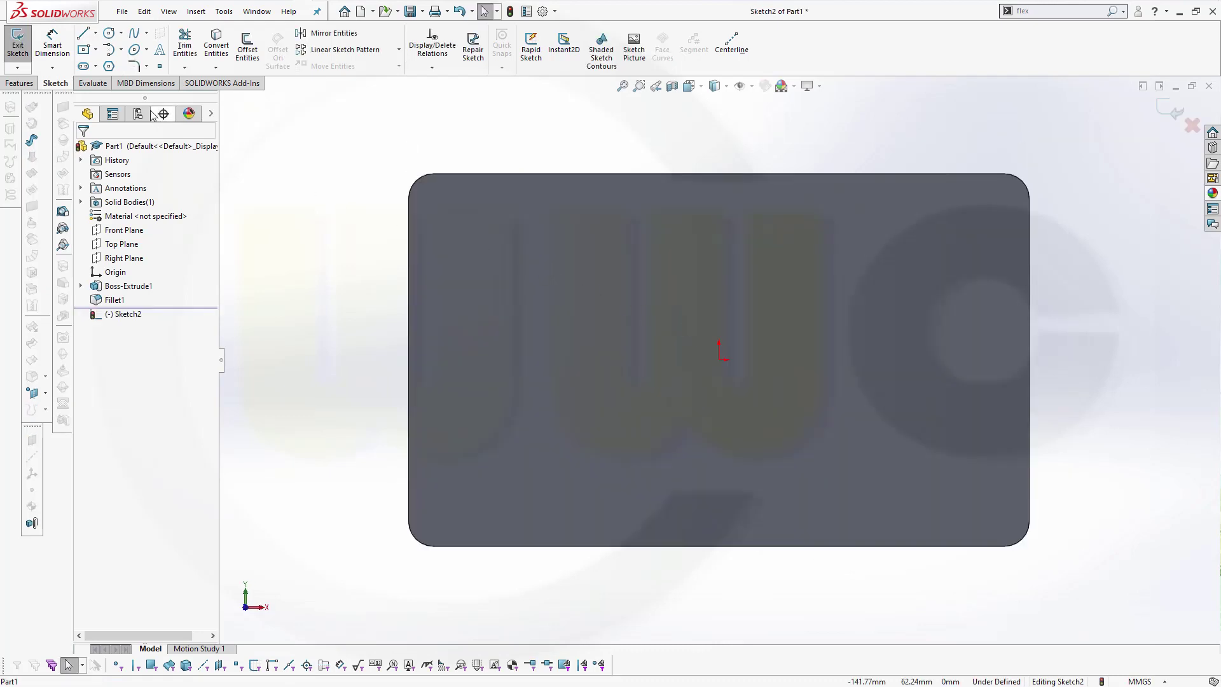
pyautogui.click(84, 49)
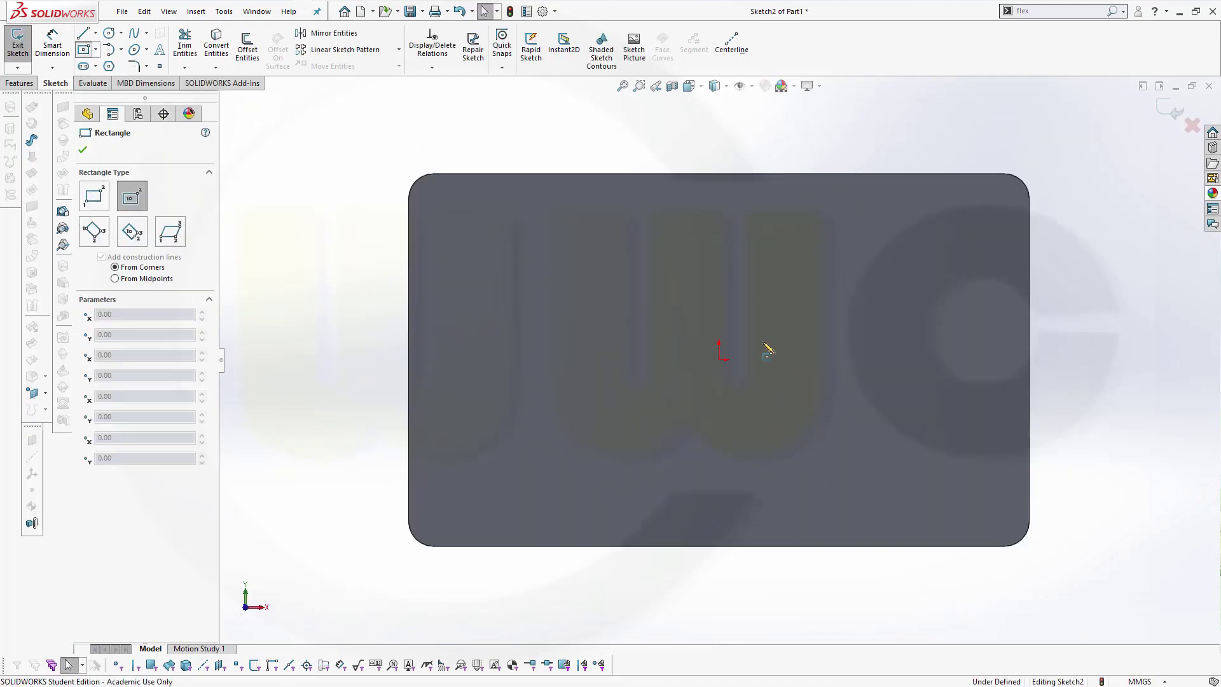
pyautogui.click(723, 362)
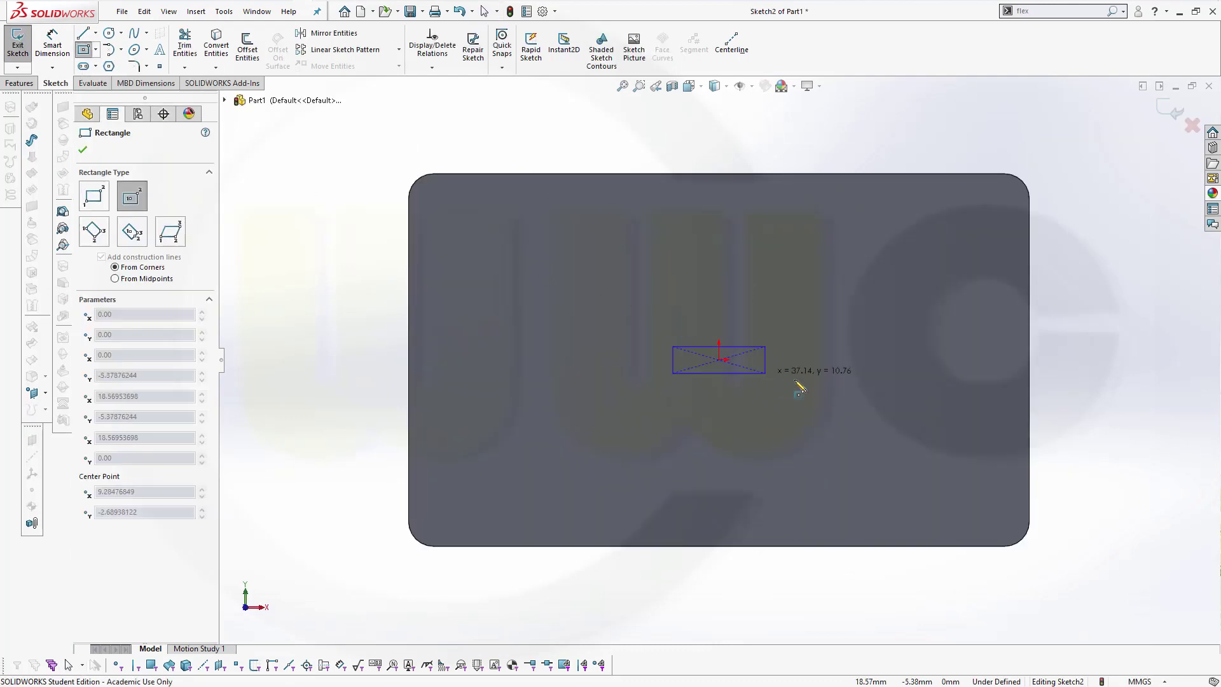
pyautogui.click(971, 474)
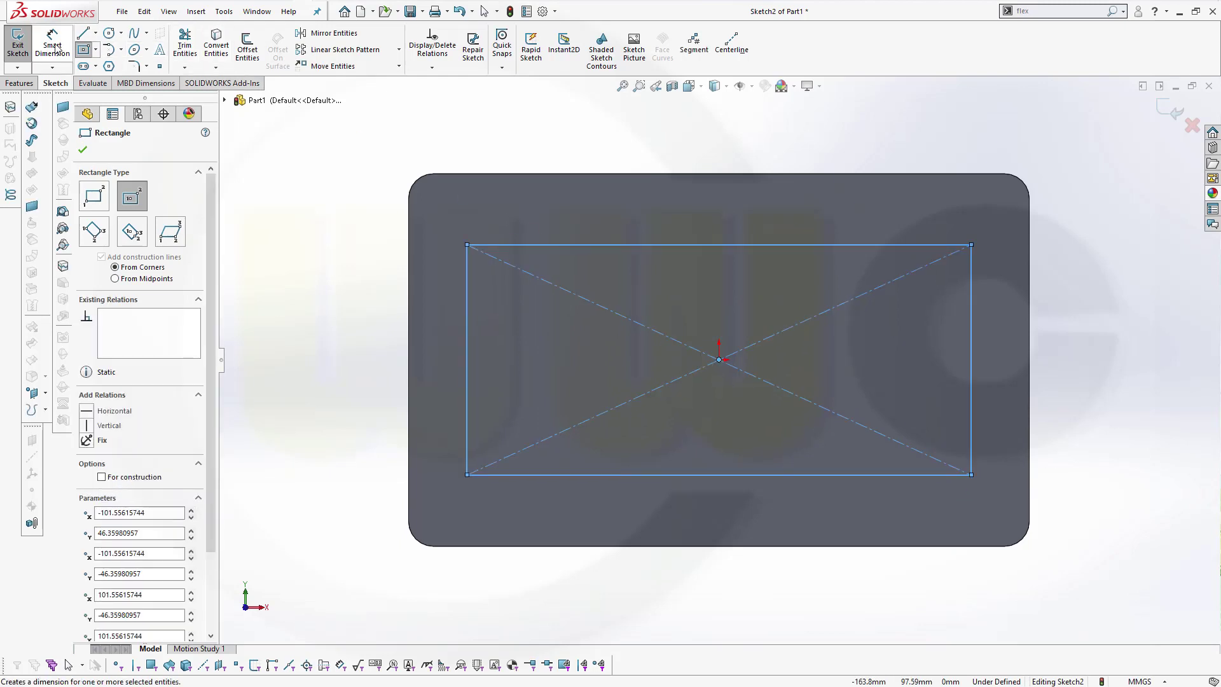
pyautogui.press('Escape')
pyautogui.press('Escape')
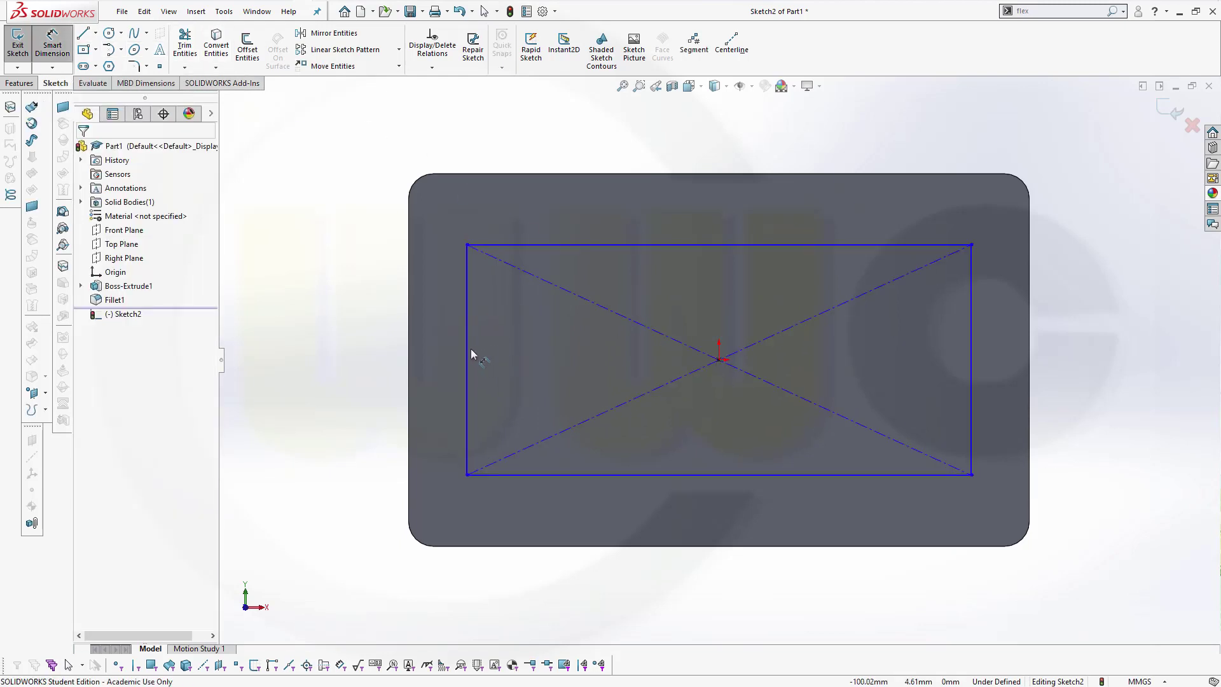
# Step: Dimension the rectangle 230 mm wide and 130 mm tall
pyautogui.click(467, 357)
pyautogui.click(972, 362)
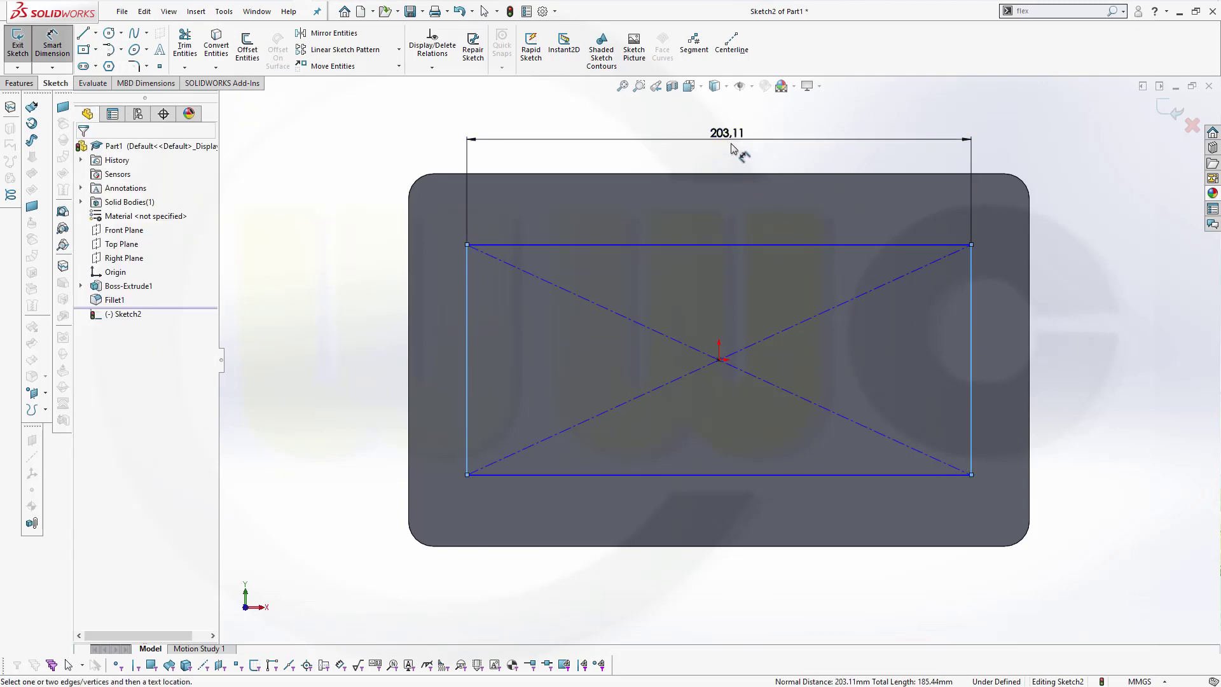
pyautogui.click(732, 149)
pyautogui.write('0')
pyautogui.press('Return')
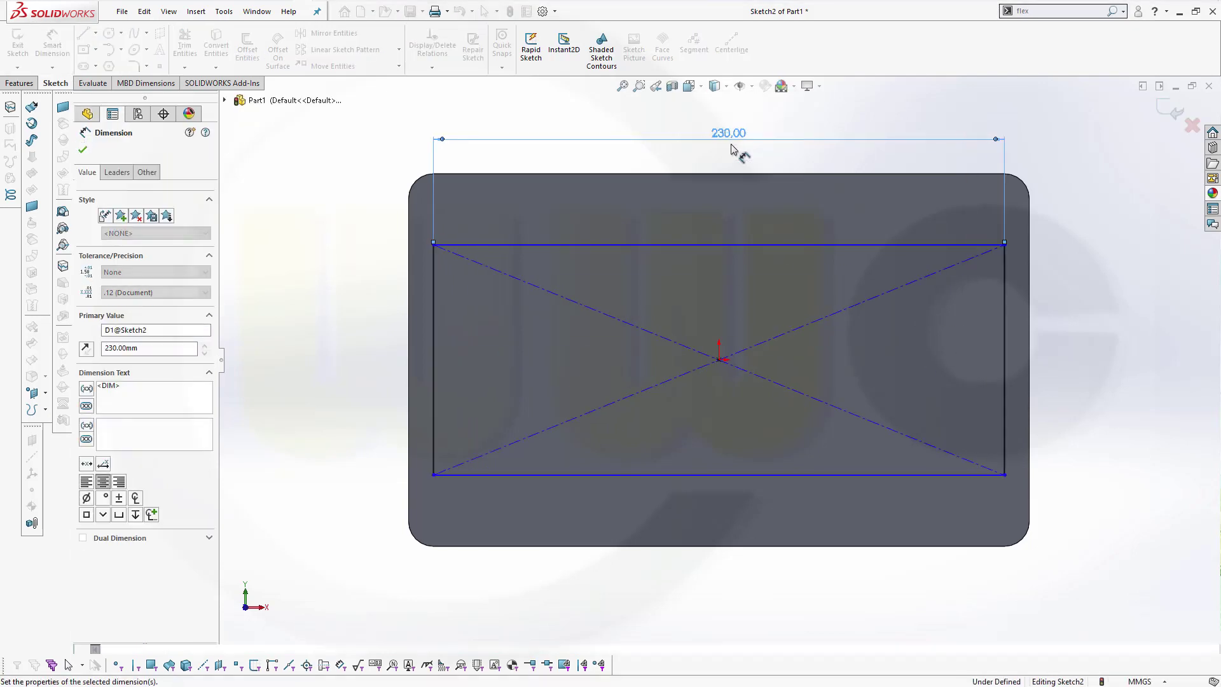
pyautogui.click(739, 246)
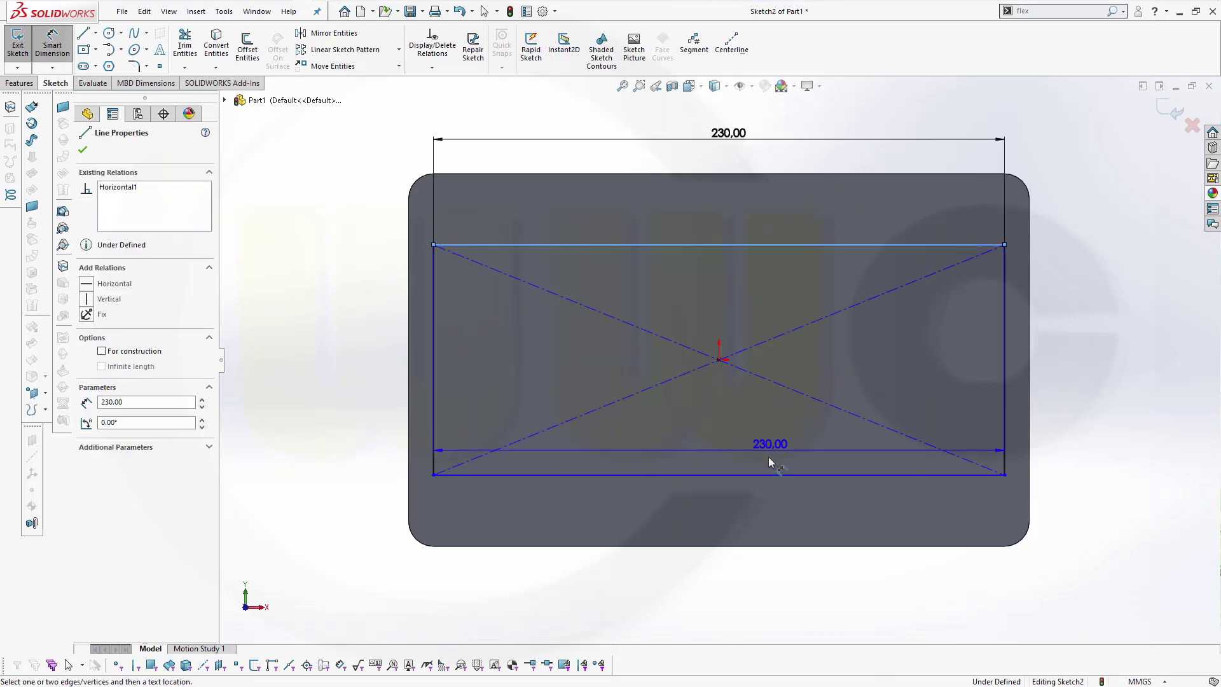
pyautogui.click(766, 477)
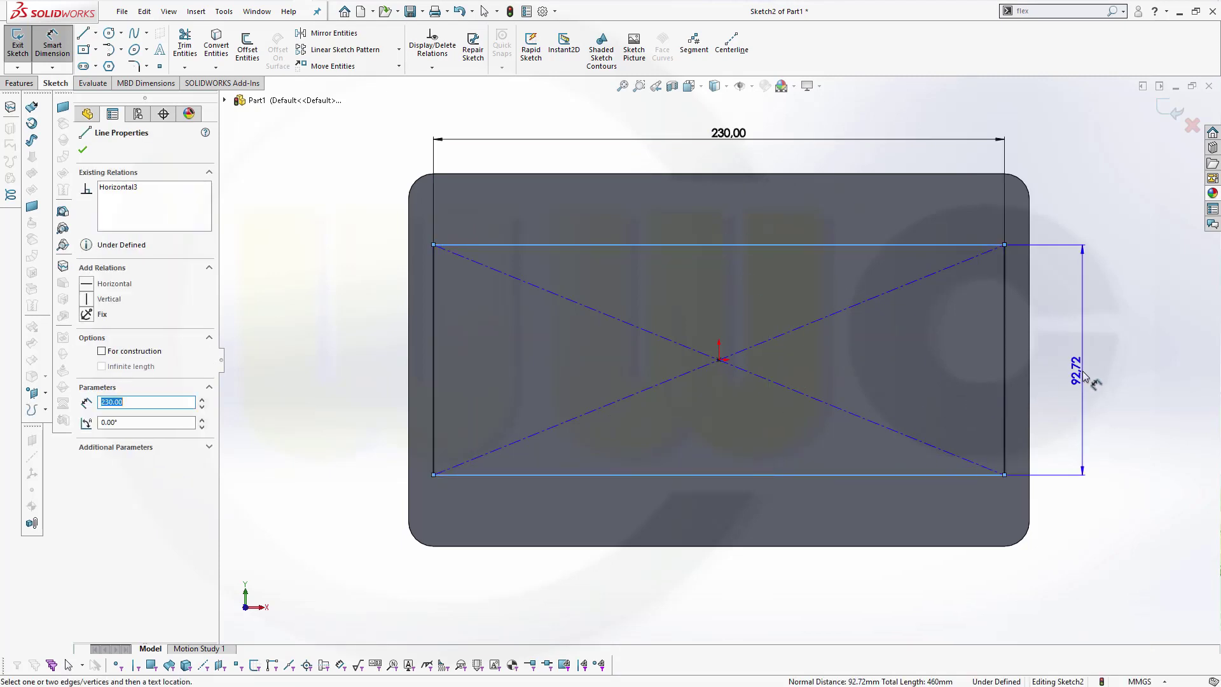
pyautogui.click(1068, 377)
pyautogui.write('130')
pyautogui.press('Return')
pyautogui.press('Escape')
pyautogui.press('Escape')
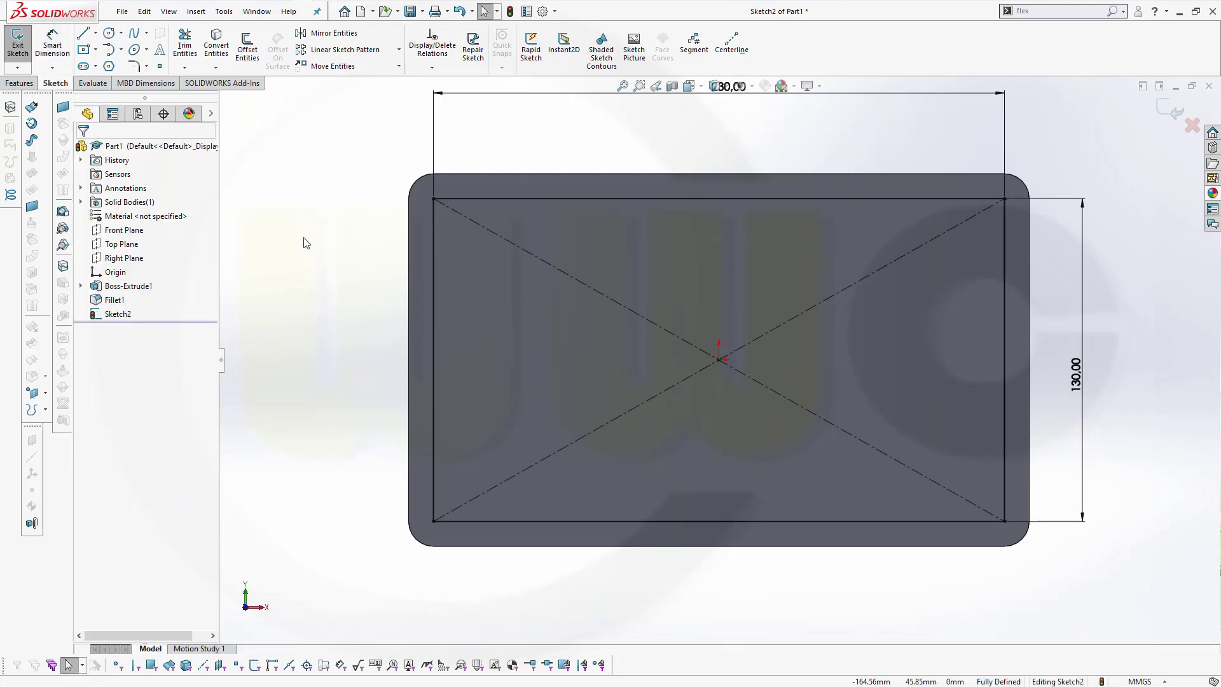
# Step: Round all four corners of the 230 × 130 rectangle with 10 mm sketch fillets
pyautogui.click(134, 66)
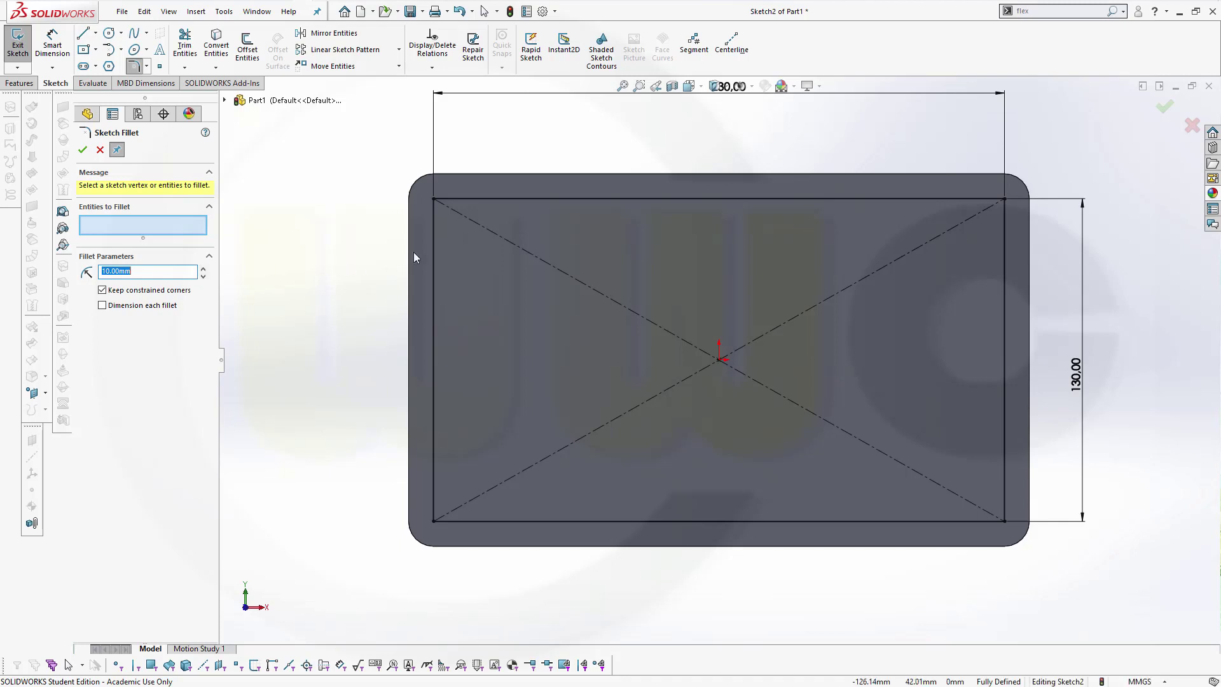
pyautogui.click(433, 233)
pyautogui.click(467, 201)
pyautogui.click(975, 198)
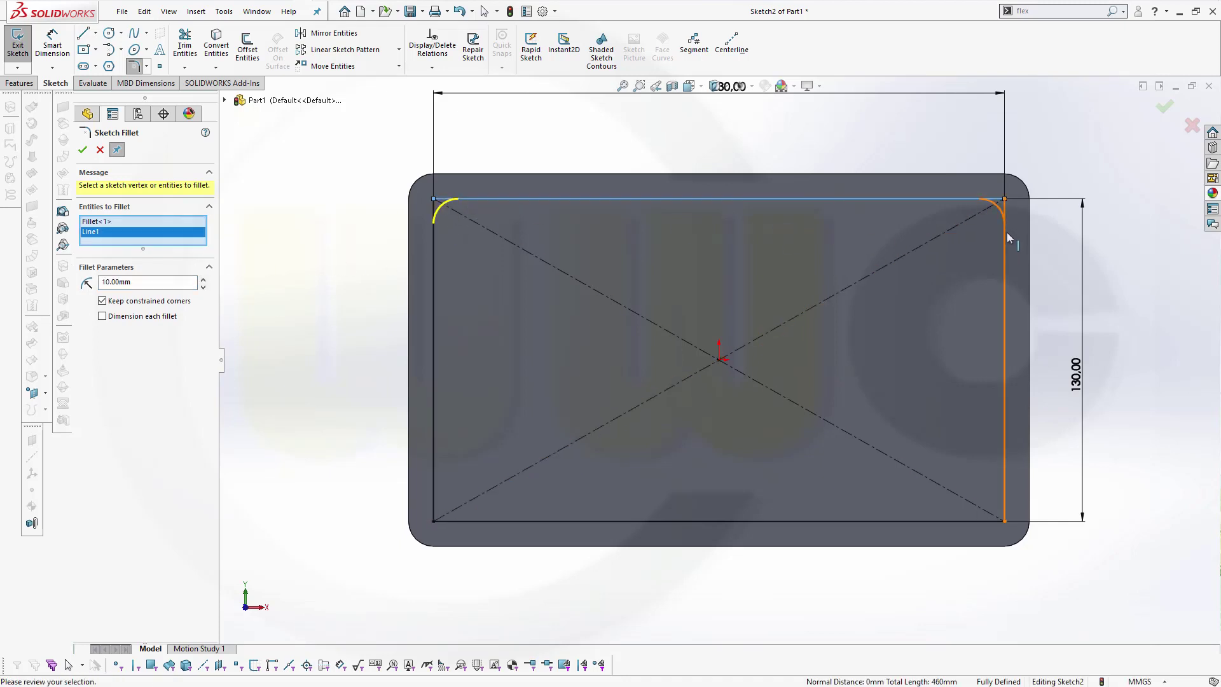
pyautogui.click(1004, 496)
pyautogui.click(978, 519)
pyautogui.click(435, 497)
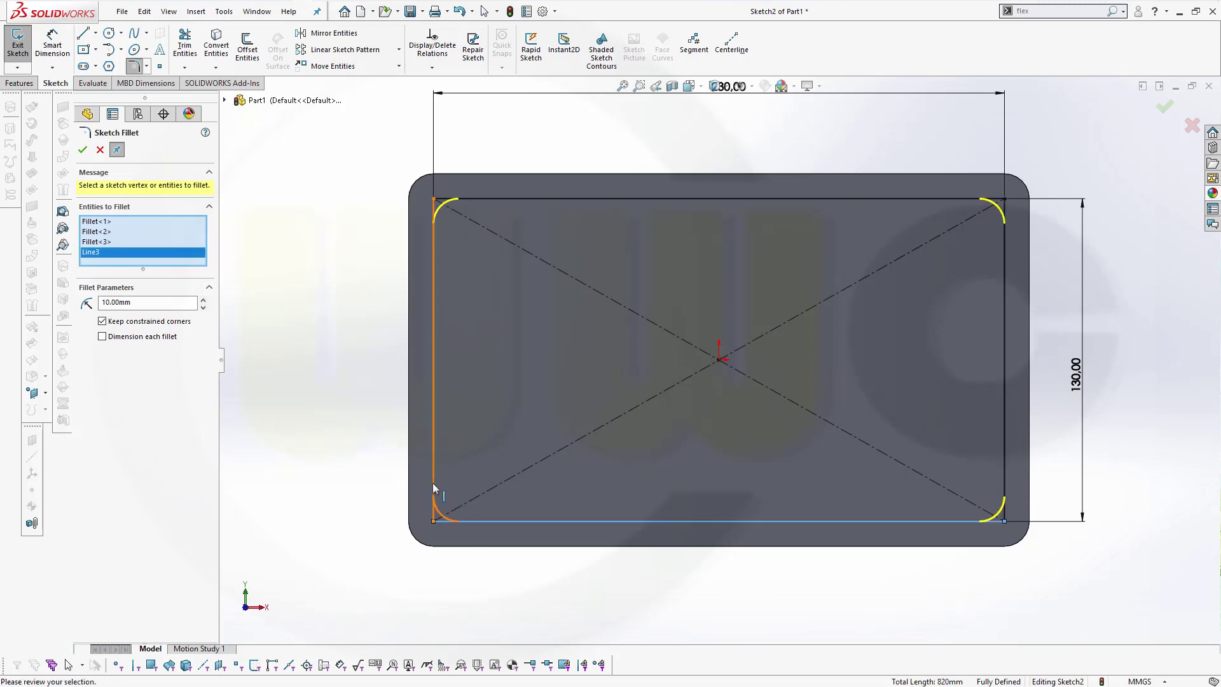
pyautogui.click(82, 150)
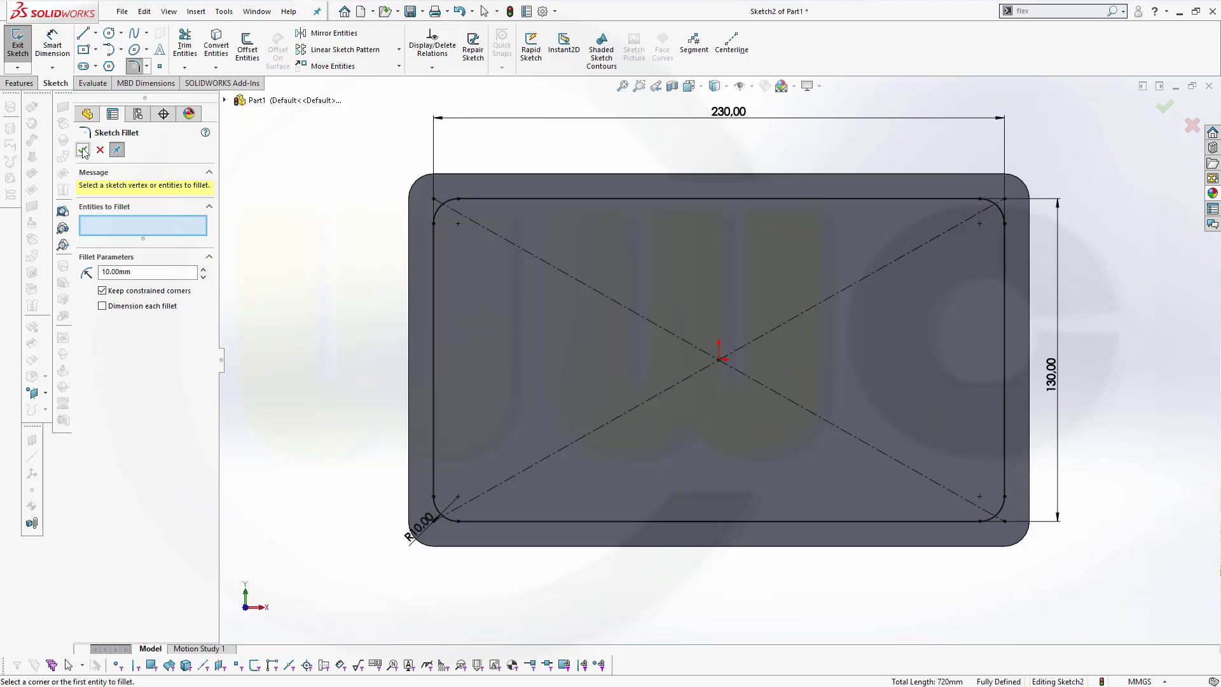
pyautogui.click(100, 151)
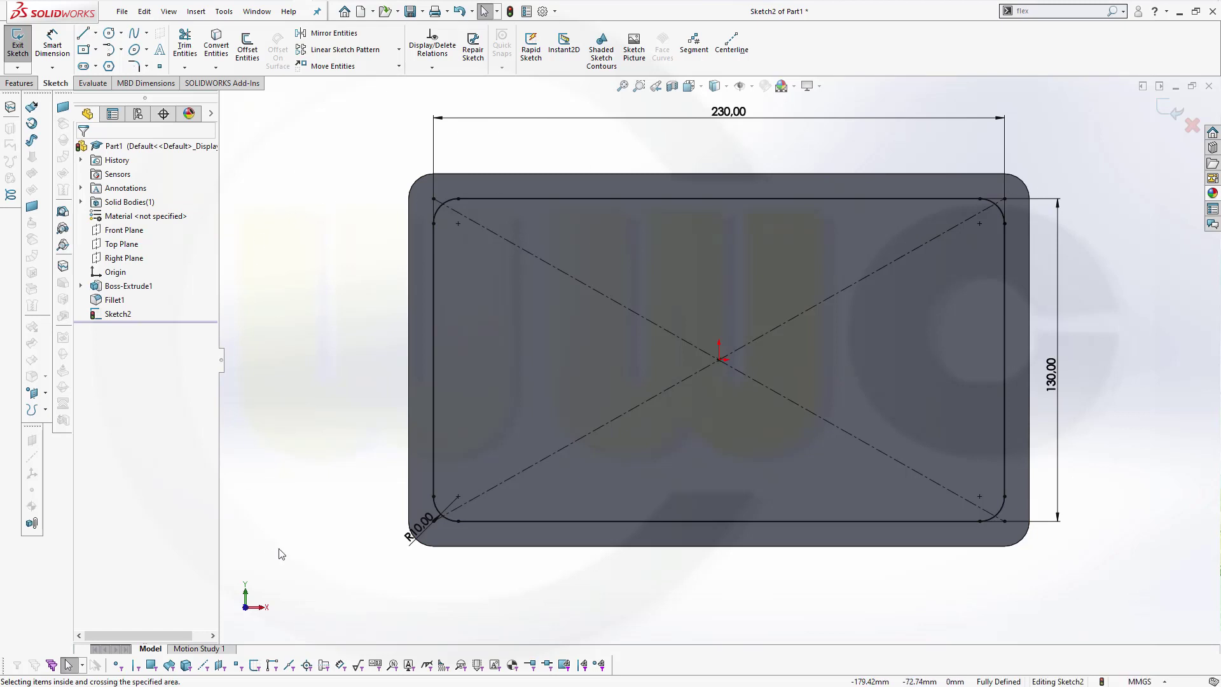
pyautogui.moveTo(518, 573)
pyautogui.mouseDown(button='middle')
pyautogui.moveTo(532, 585)
pyautogui.moveTo(635, 536)
pyautogui.mouseUp(button='middle')
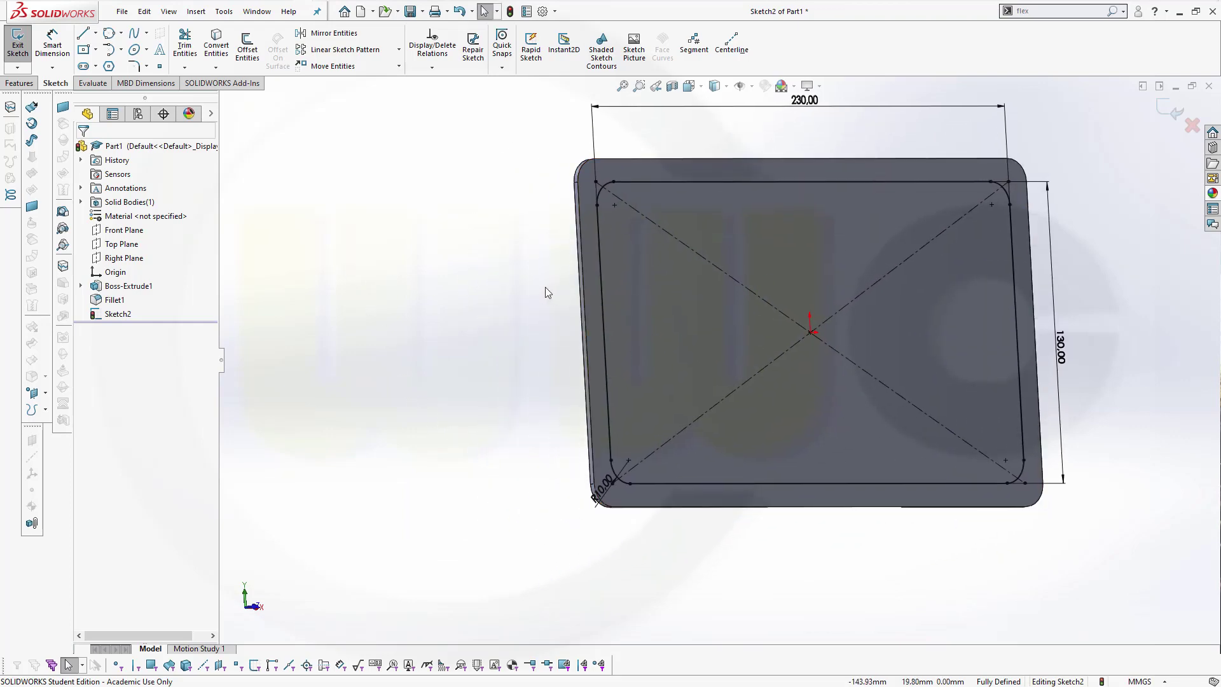
pyautogui.press('space')
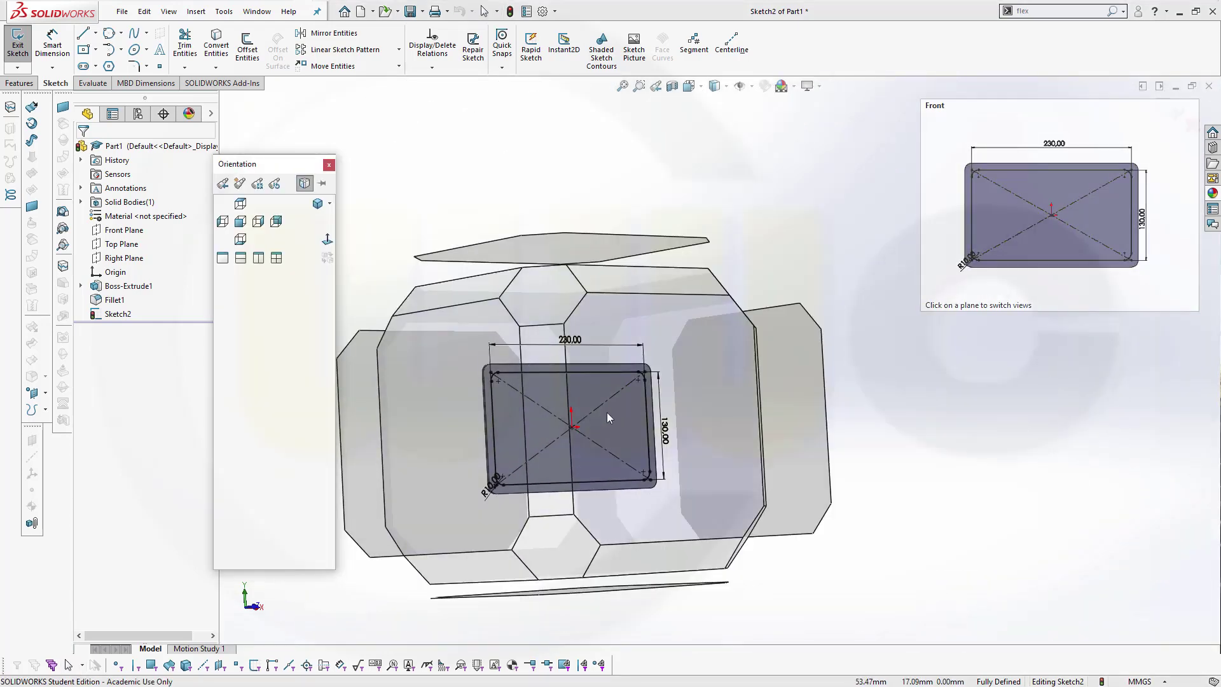
pyautogui.click(606, 415)
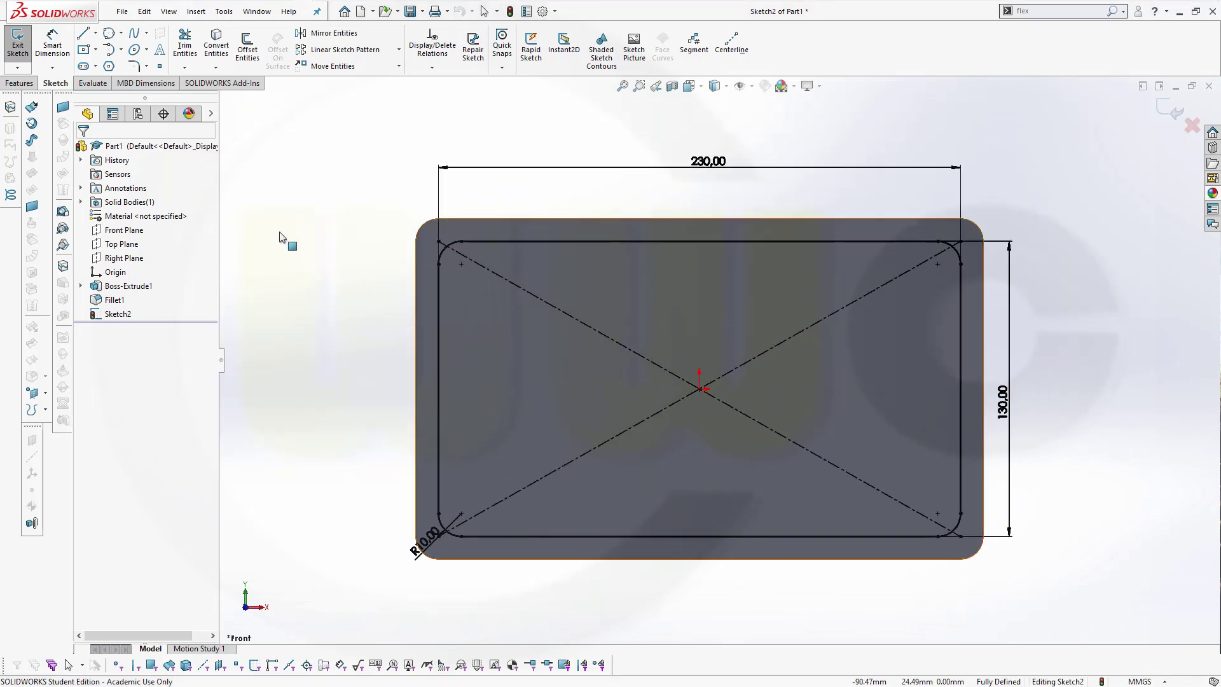
# Step: Draw a short horizontal line below the plate's lower-left corner
pyautogui.click(84, 32)
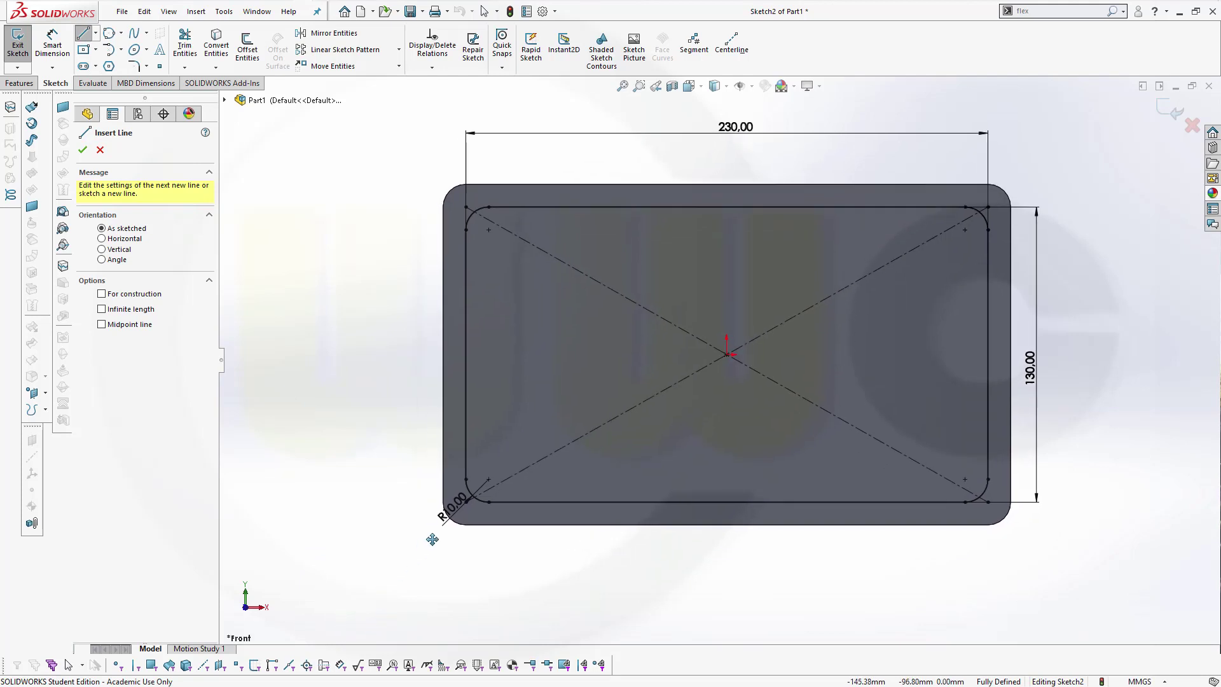
pyautogui.keyDown('ctrl'); pyautogui.moveTo(452, 517); pyautogui.dragTo(445, 528, button='middle'); pyautogui.keyUp('ctrl')
pyautogui.click(425, 526)
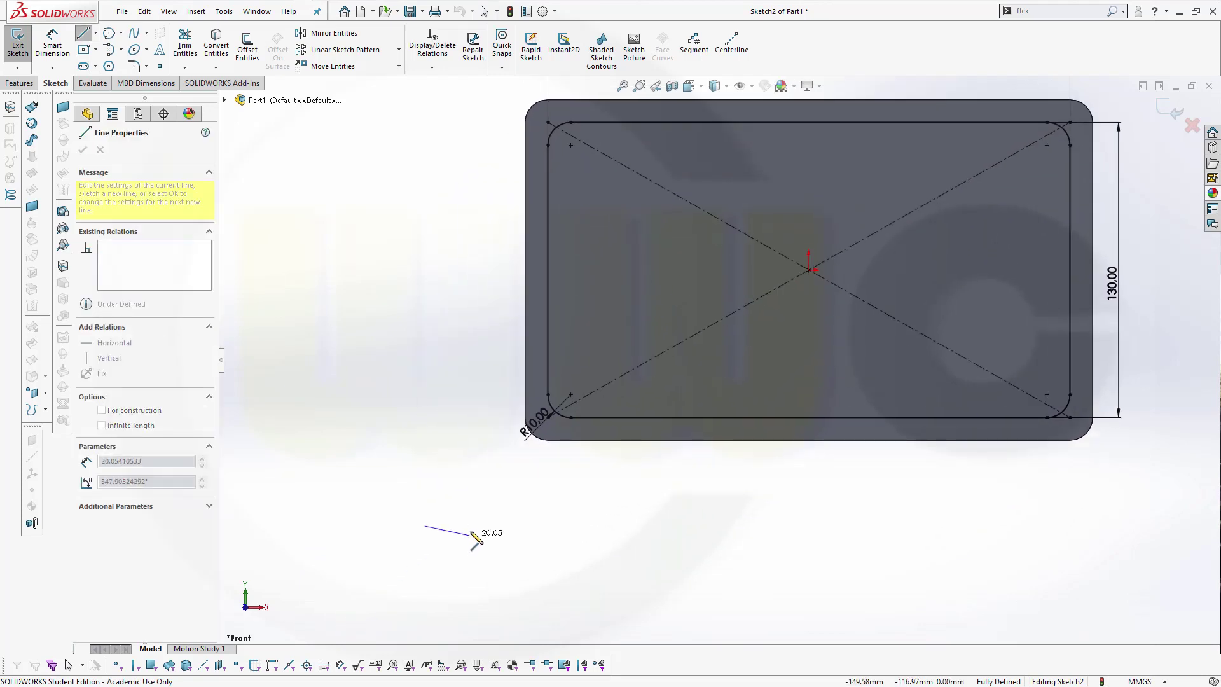
pyautogui.click(472, 526)
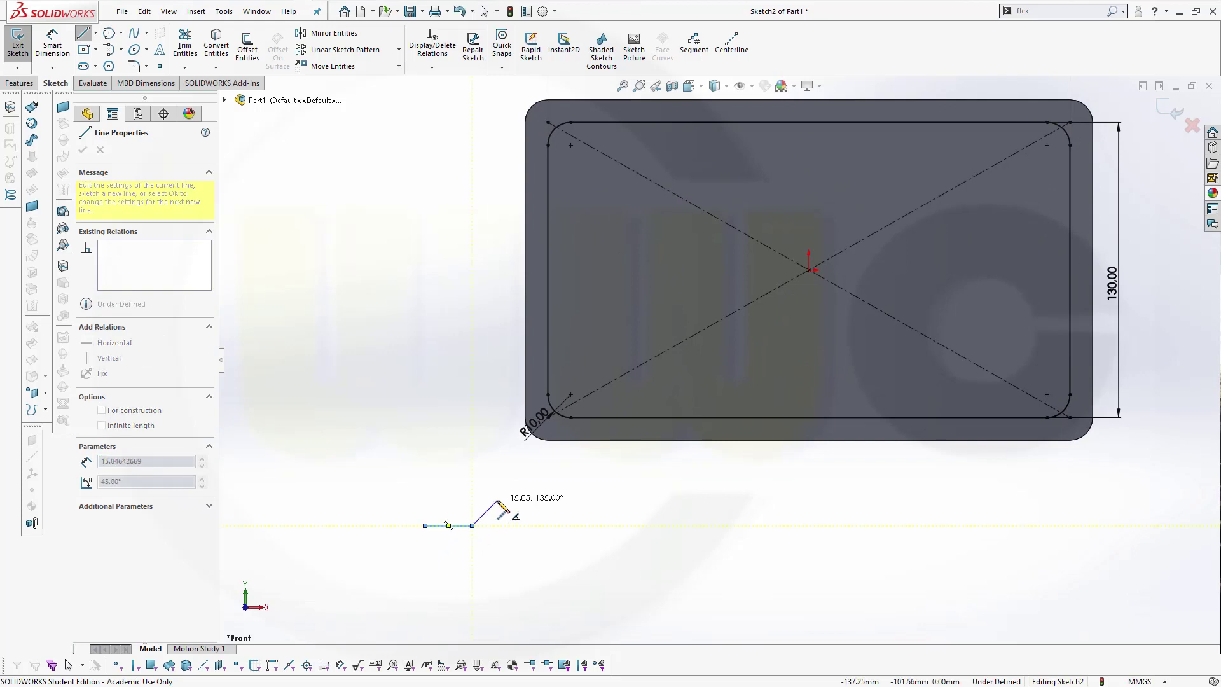
pyautogui.rightClick(537, 510)
pyautogui.click(569, 516)
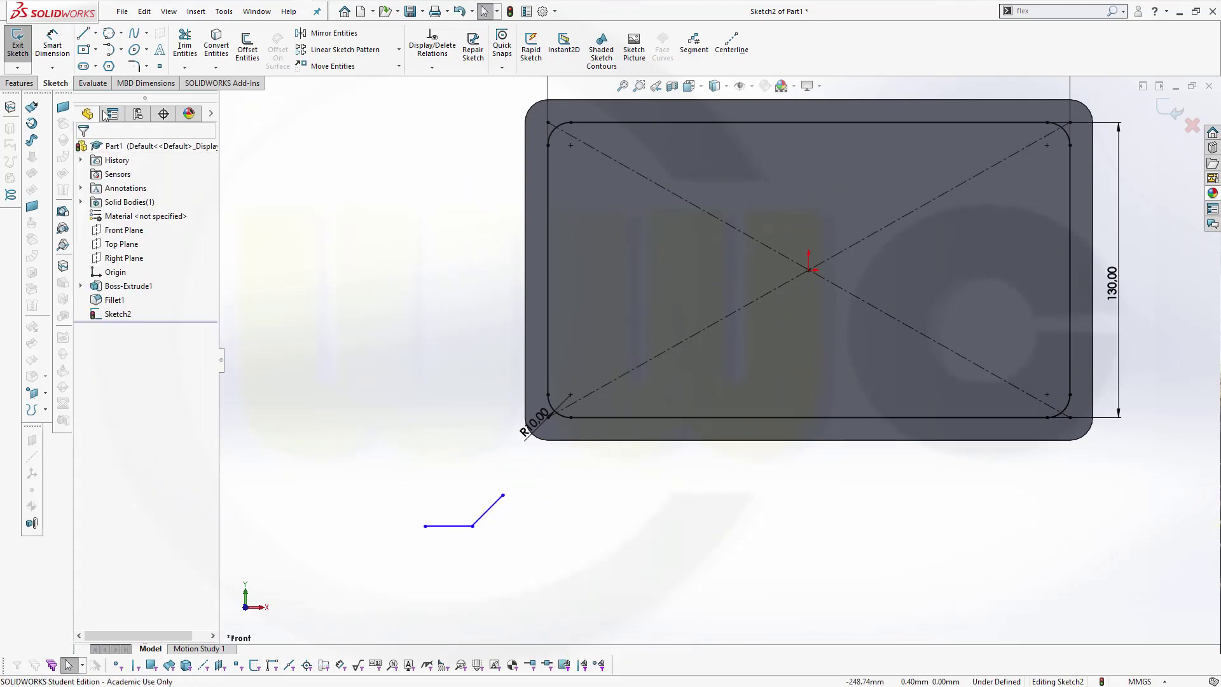
# Step: Draw the remaining spoke lines from the shared endpoint to form a Y shape
pyautogui.press('l')
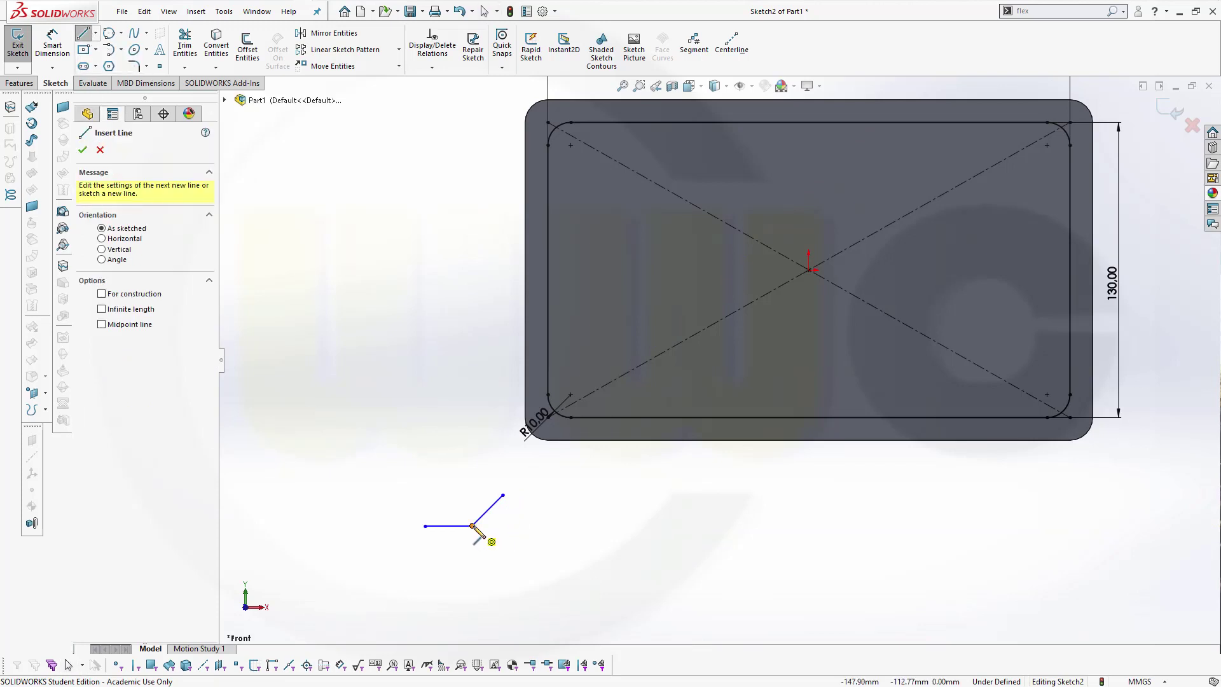
pyautogui.click(471, 526)
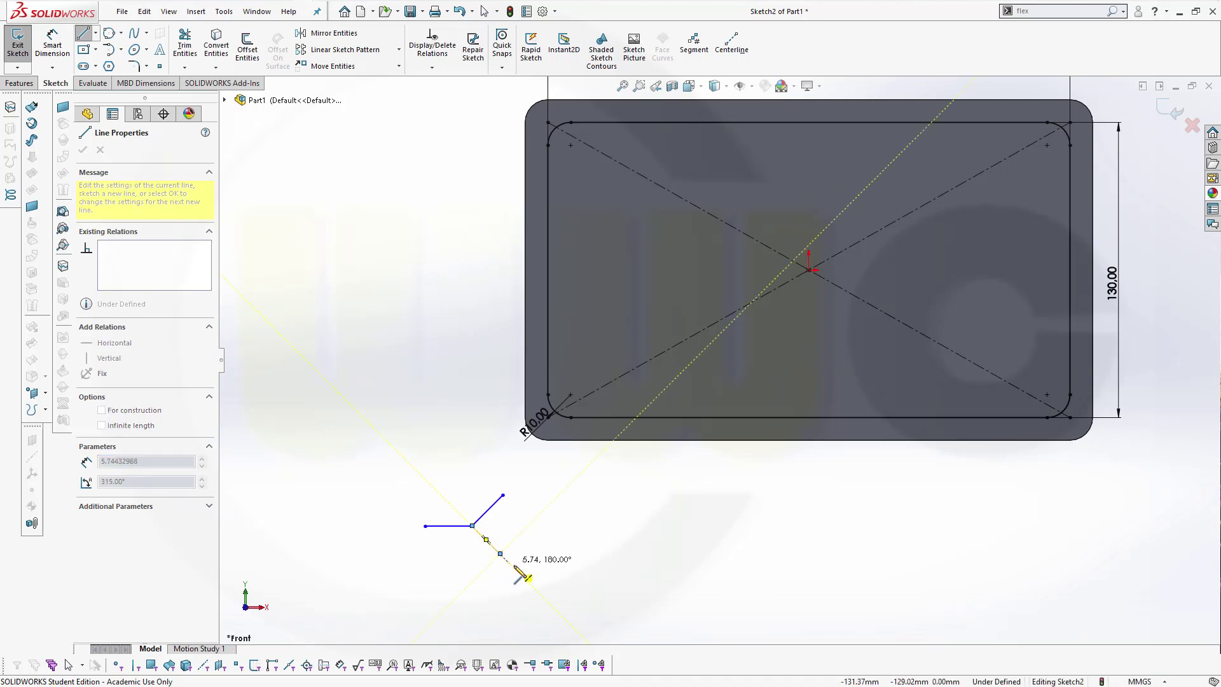
pyautogui.click(501, 555)
pyautogui.press('Escape')
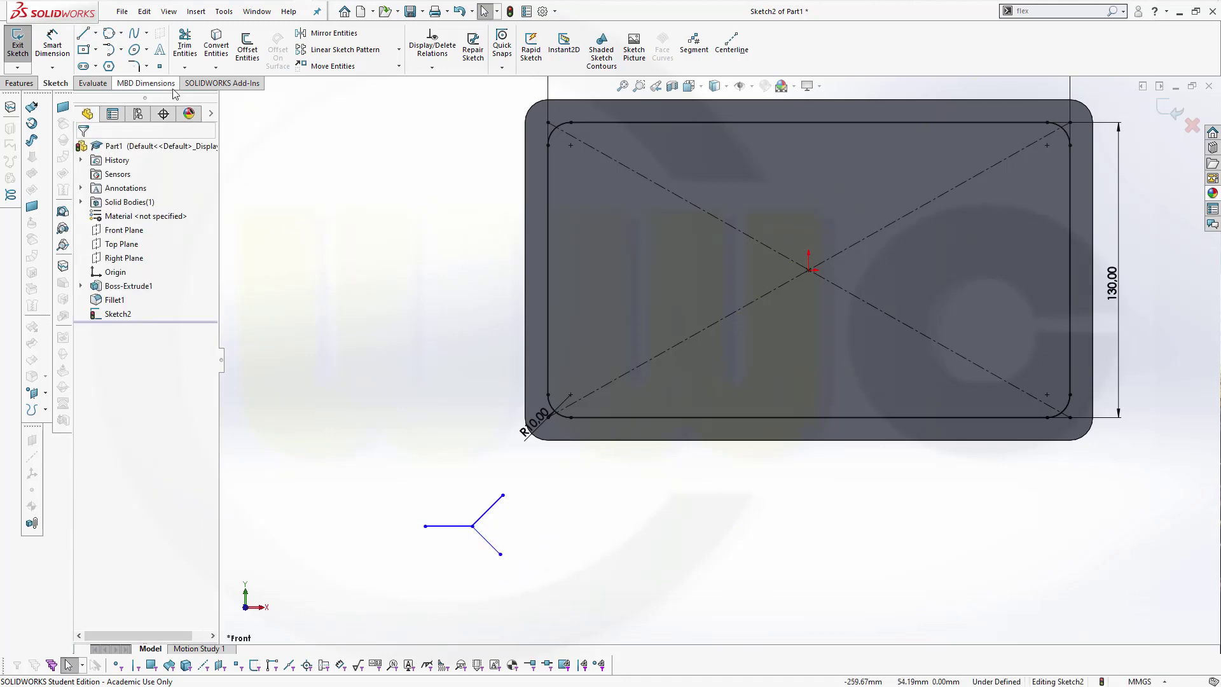
# Step: Draw a perimeter circle through the three spoke ends and nudge the shared centre point
pyautogui.click(109, 32)
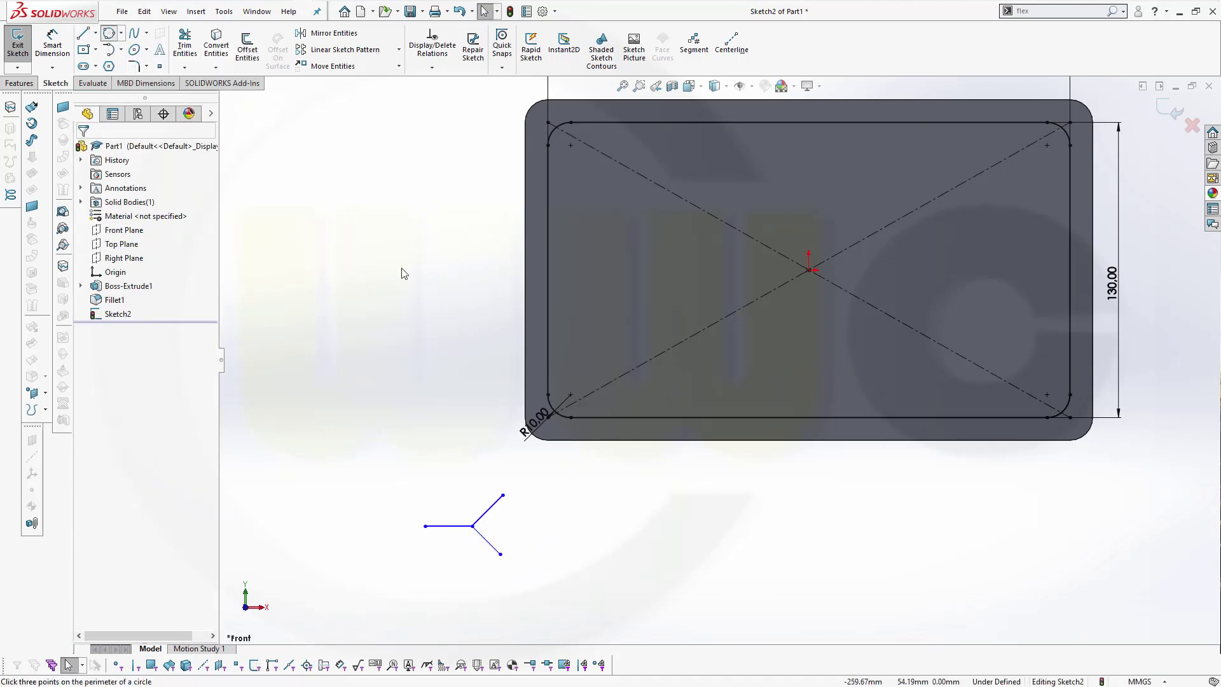
pyautogui.click(502, 495)
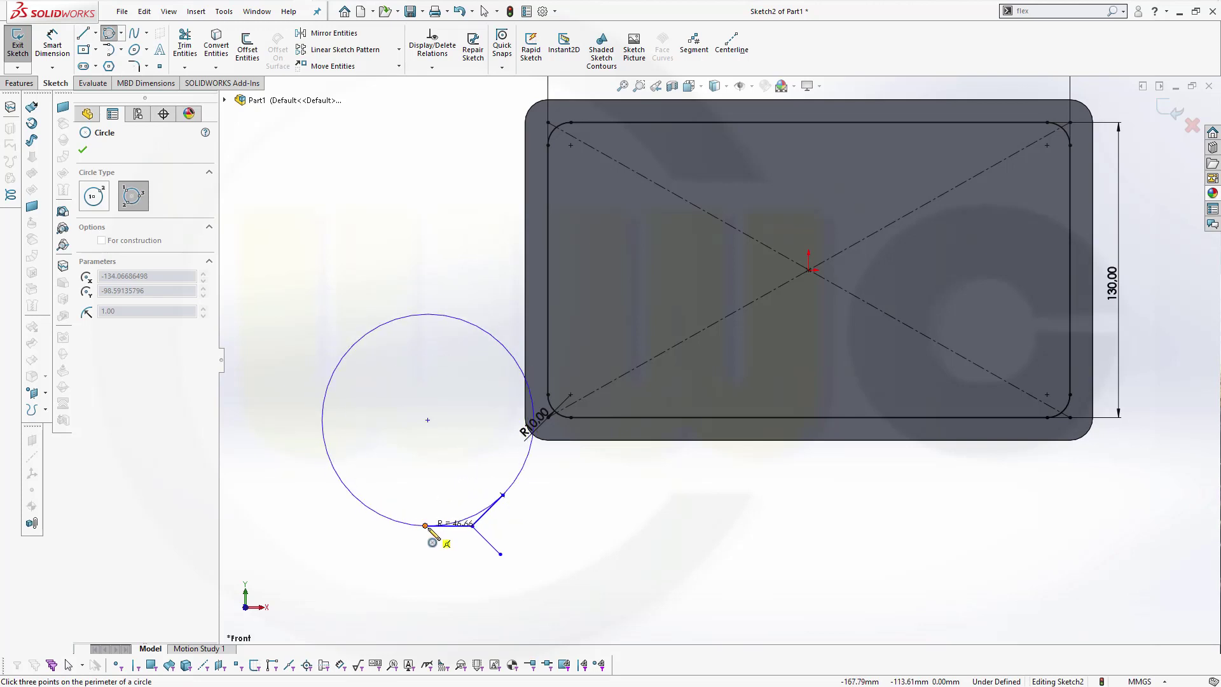
pyautogui.click(425, 525)
pyautogui.click(501, 553)
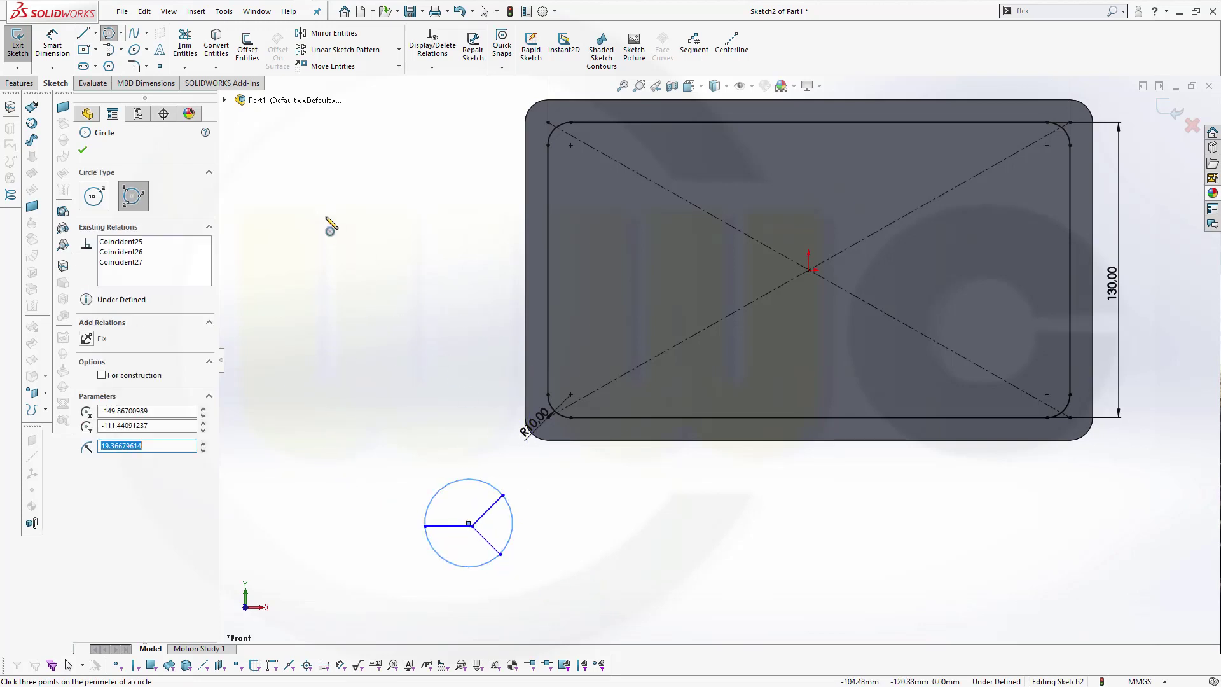
pyautogui.press('Escape')
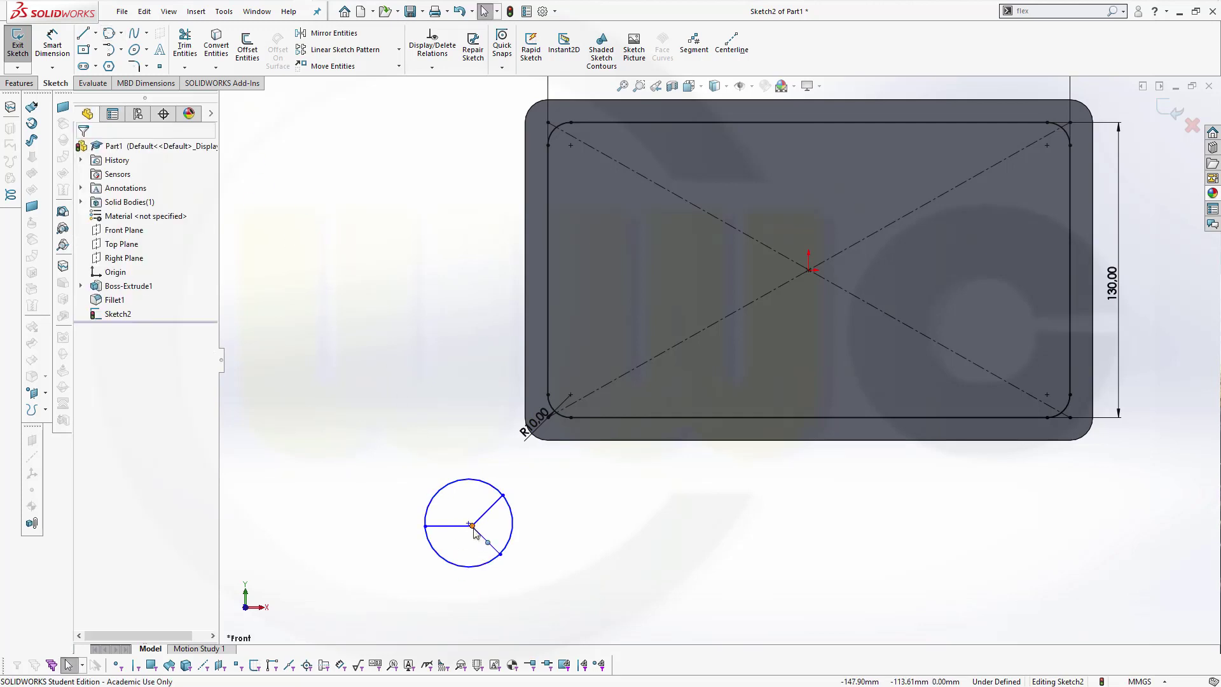
pyautogui.click(471, 525)
pyautogui.moveTo(471, 525); pyautogui.dragTo(483, 536)
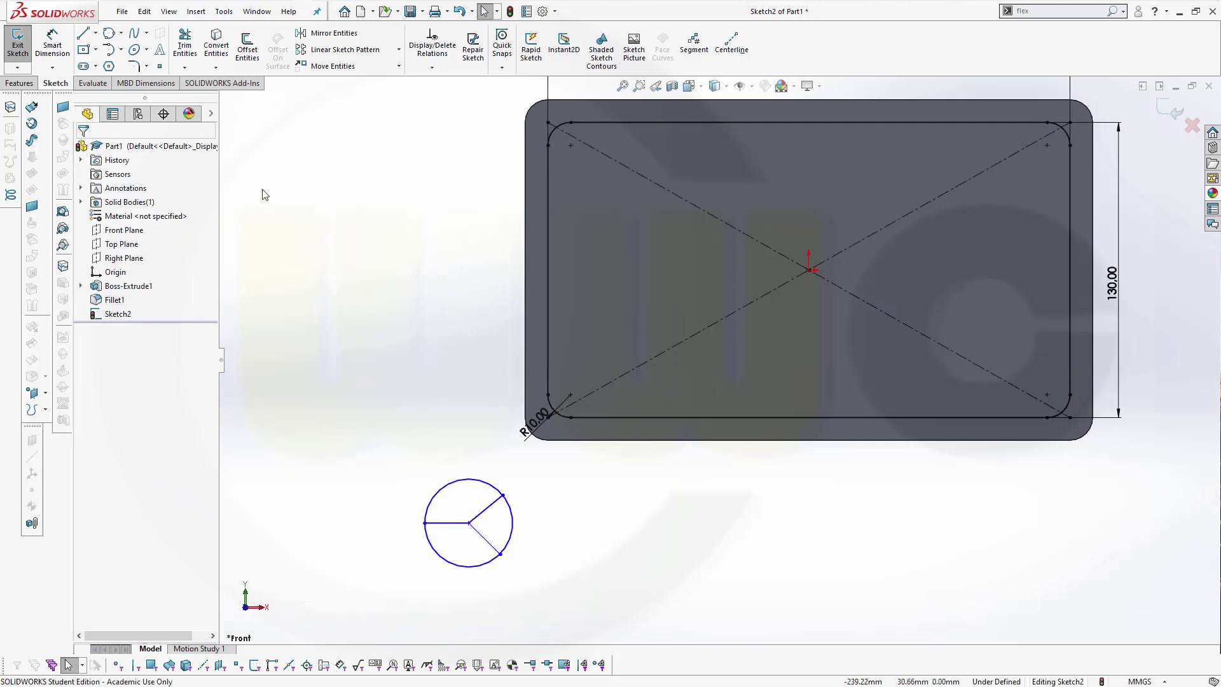
# Step: Dimension two 120° angles between the spokes
pyautogui.click(54, 35)
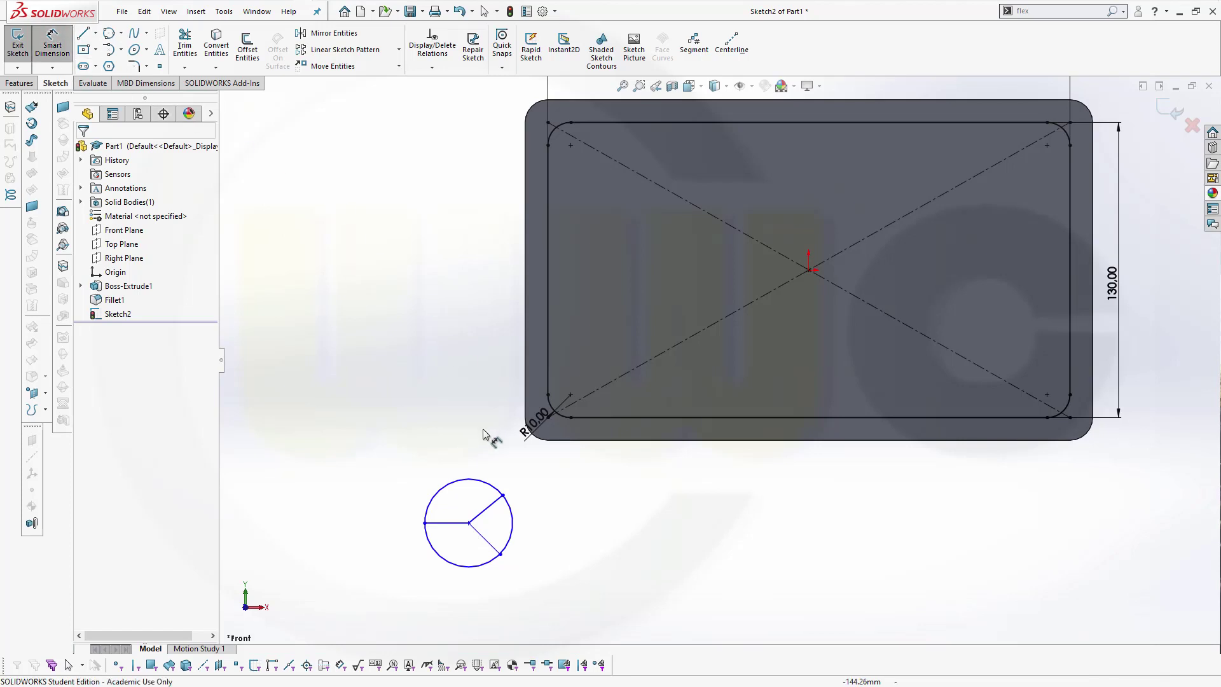
pyautogui.click(494, 533)
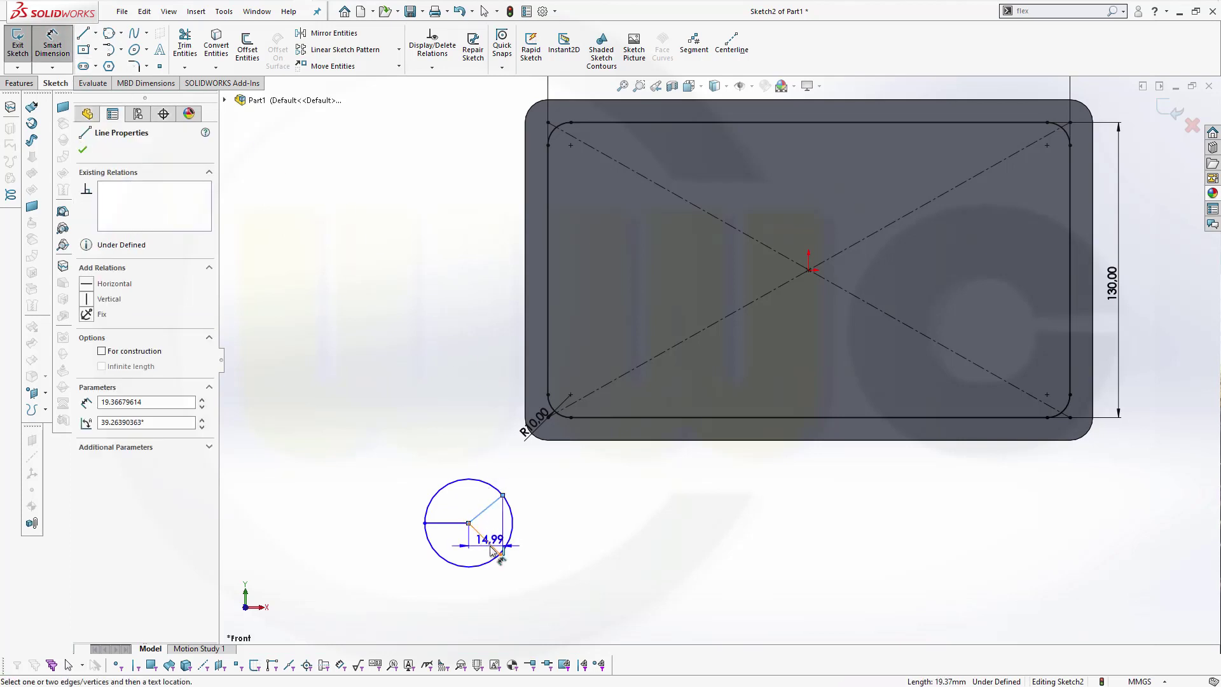
pyautogui.click(489, 546)
pyautogui.click(501, 521)
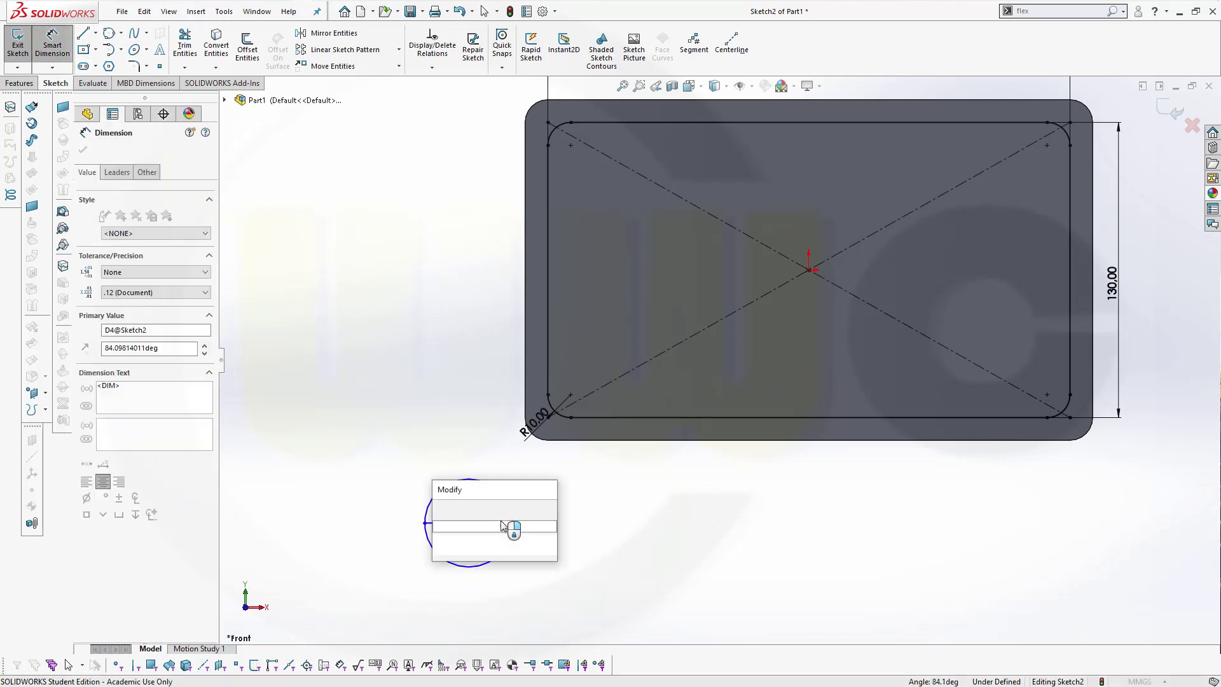
pyautogui.write('60')
pyautogui.press('Return')
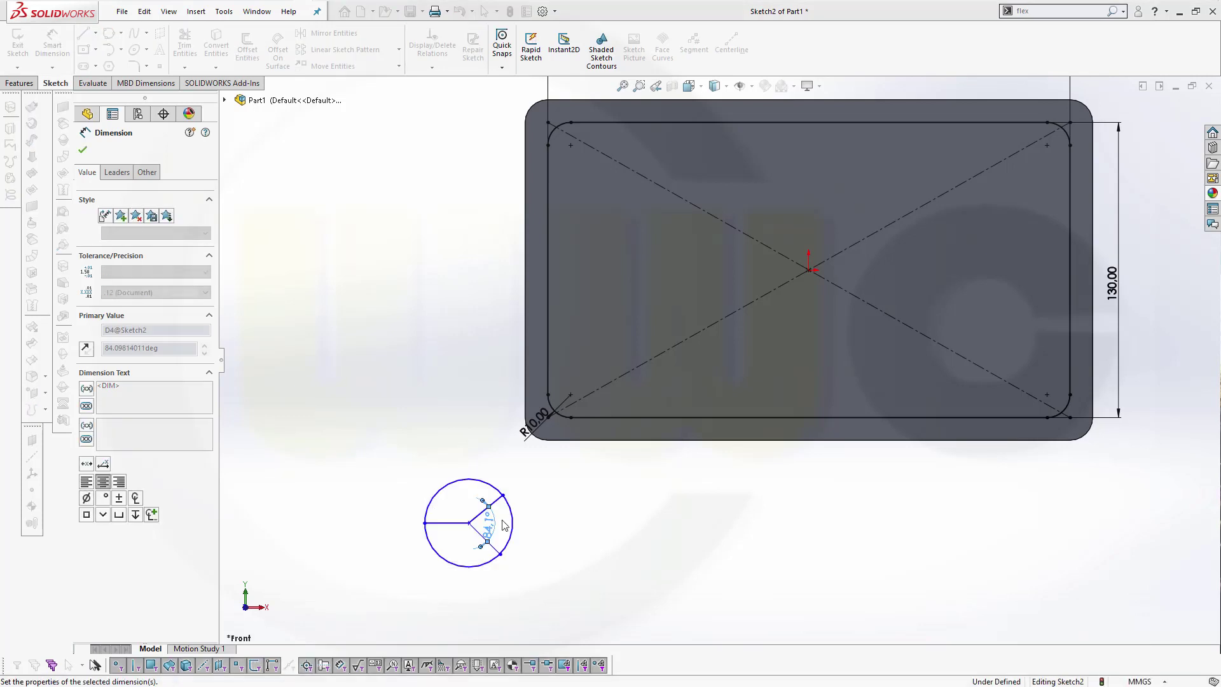
pyautogui.click(448, 525)
pyautogui.click(474, 502)
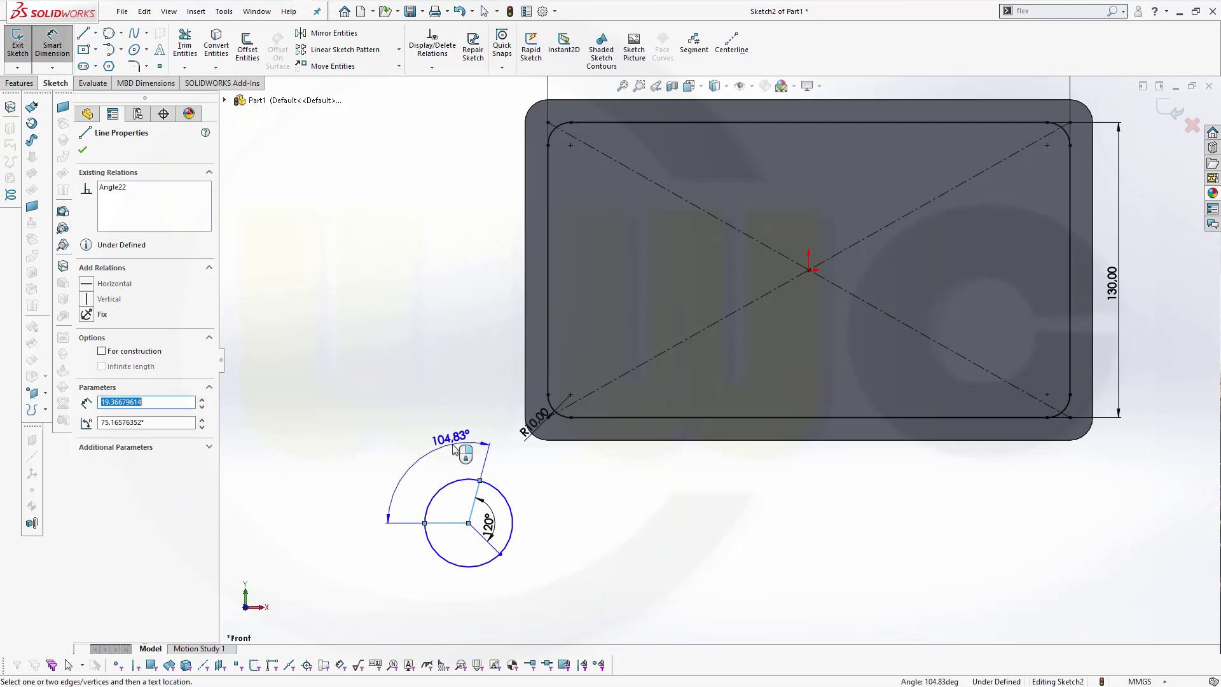
pyautogui.click(457, 449)
pyautogui.press('Return')
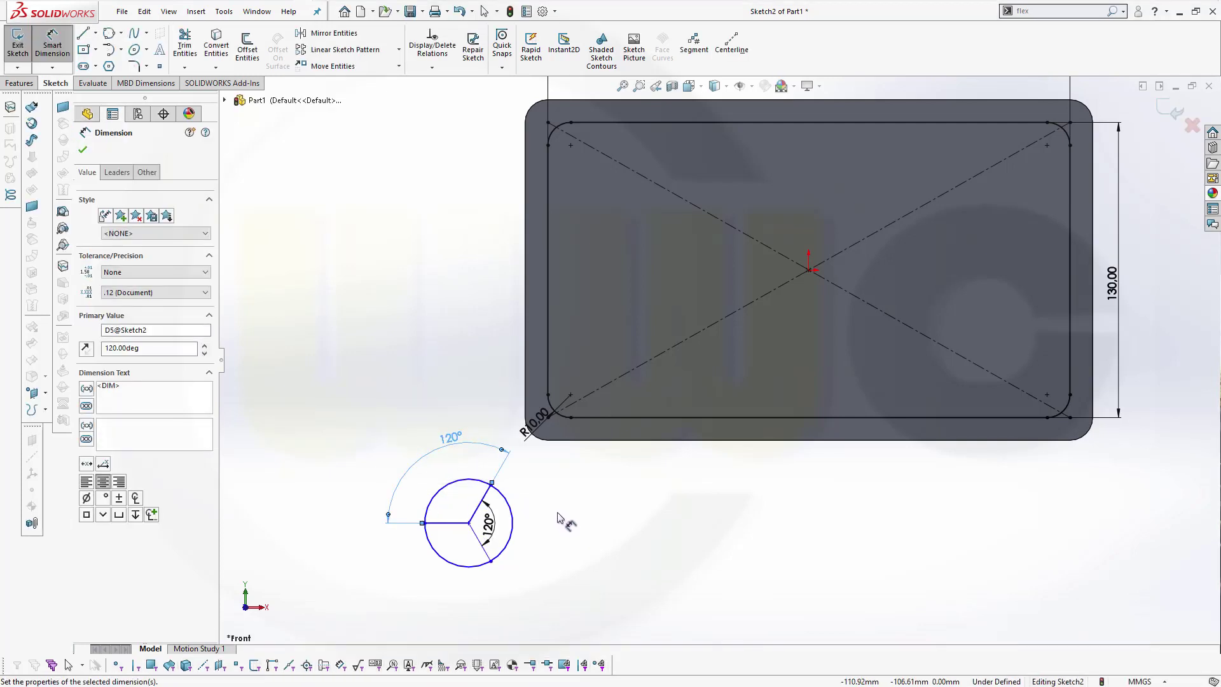
pyautogui.press('Escape')
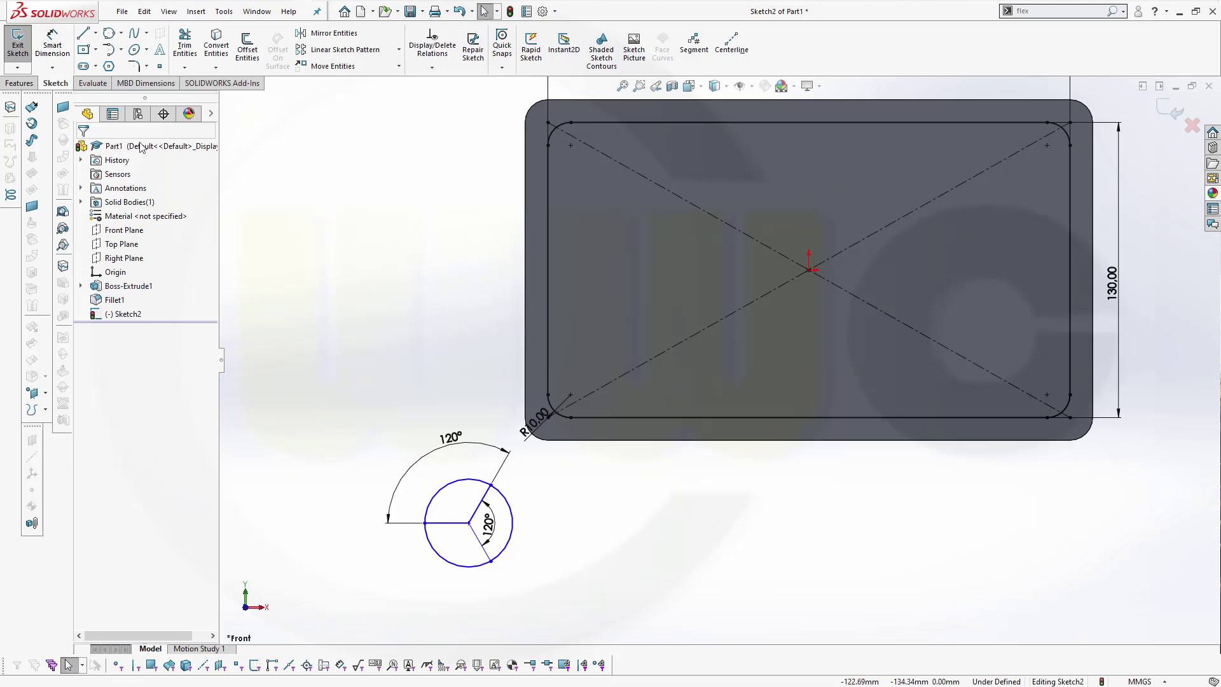
# Step: Dimension the angled spoke ends 15.00 apart vertically, correcting the mistyped 115
pyautogui.click(53, 46)
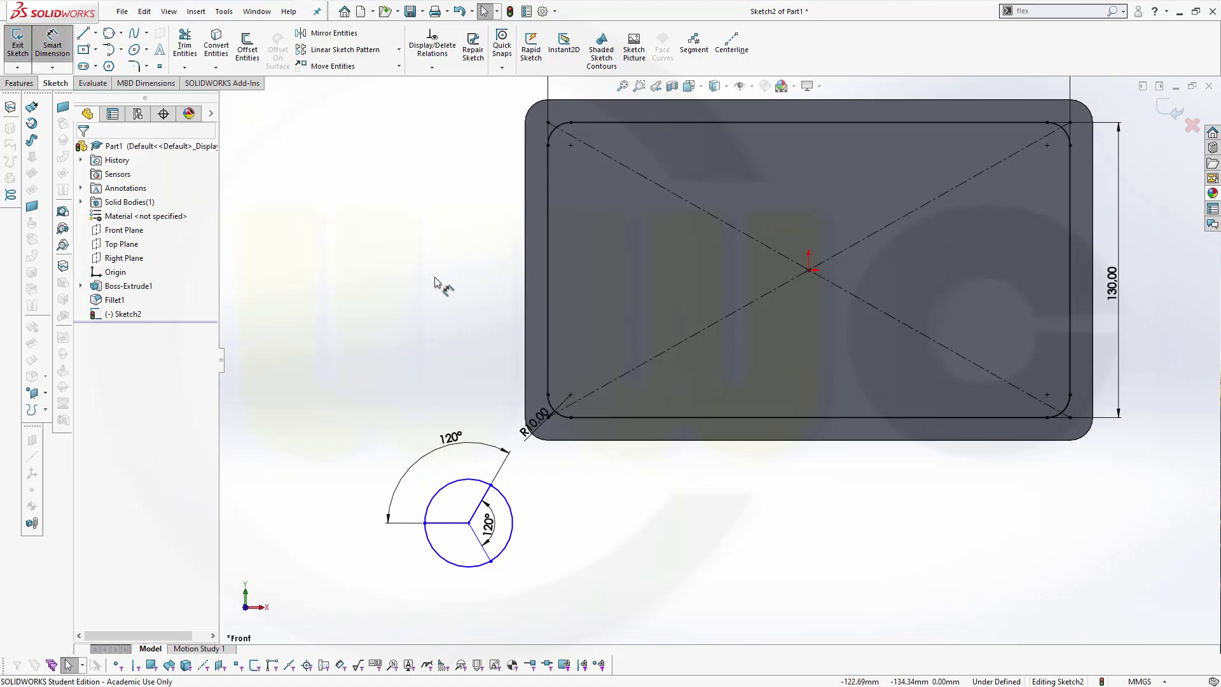
pyautogui.click(492, 565)
pyautogui.click(490, 485)
pyautogui.click(547, 531)
pyautogui.write('115')
pyautogui.press('Return')
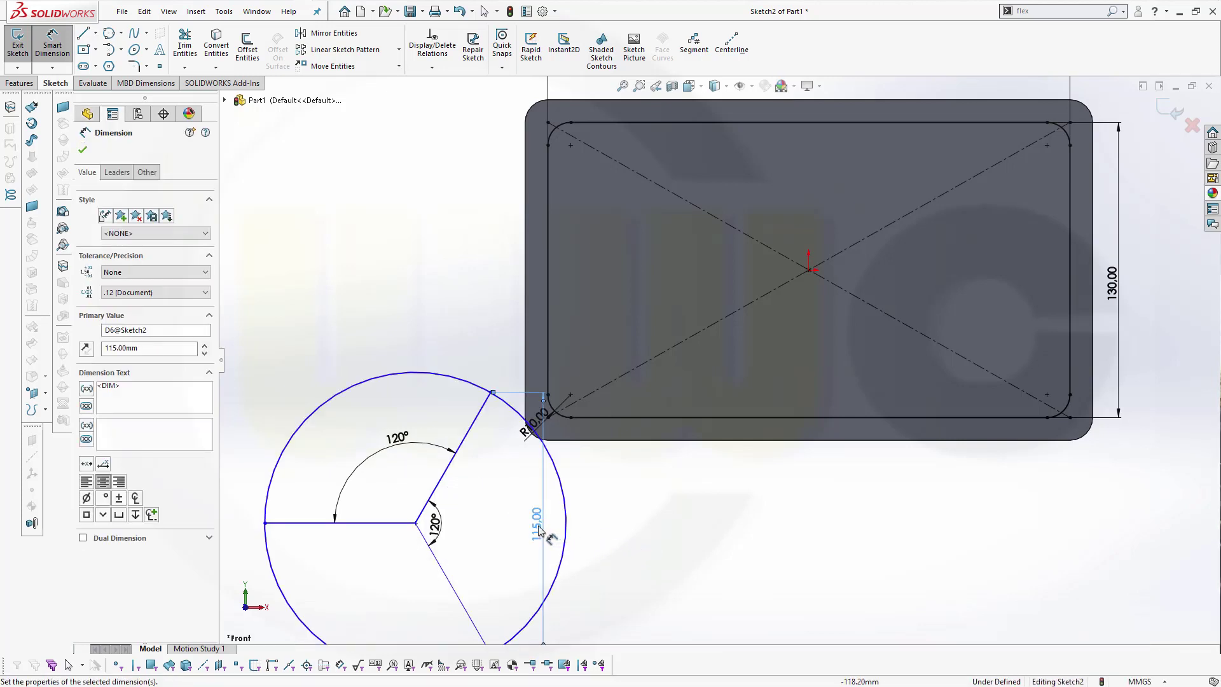
pyautogui.doubleClick(537, 525)
pyautogui.write('15')
pyautogui.press('Return')
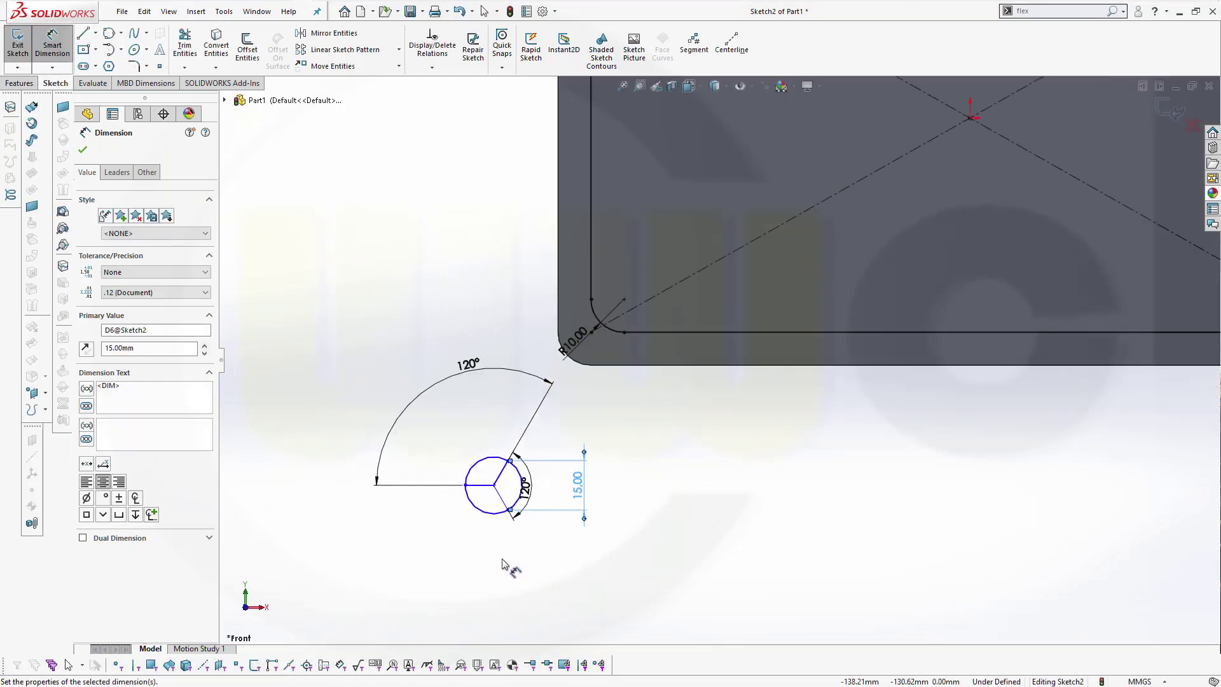
pyautogui.scroll(-2, 509, 566)
# Step: Make the circle construction geometry
pyautogui.press('Escape')
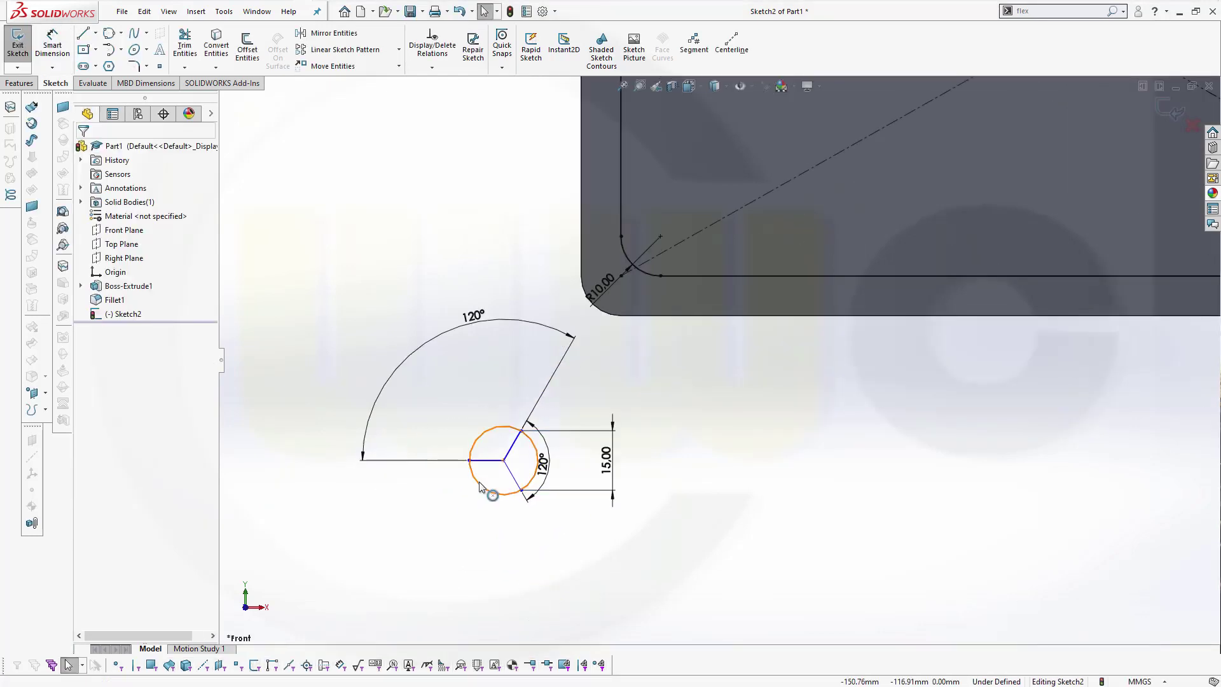
pyautogui.click(484, 490)
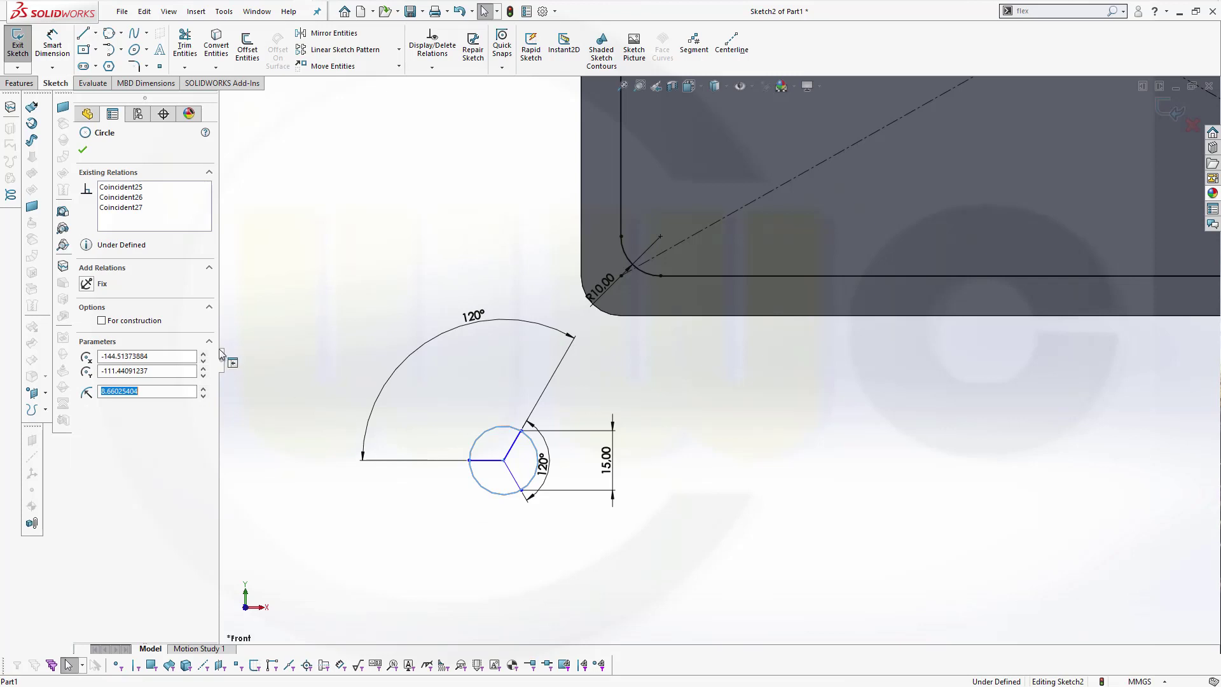
pyautogui.click(102, 321)
pyautogui.click(693, 481)
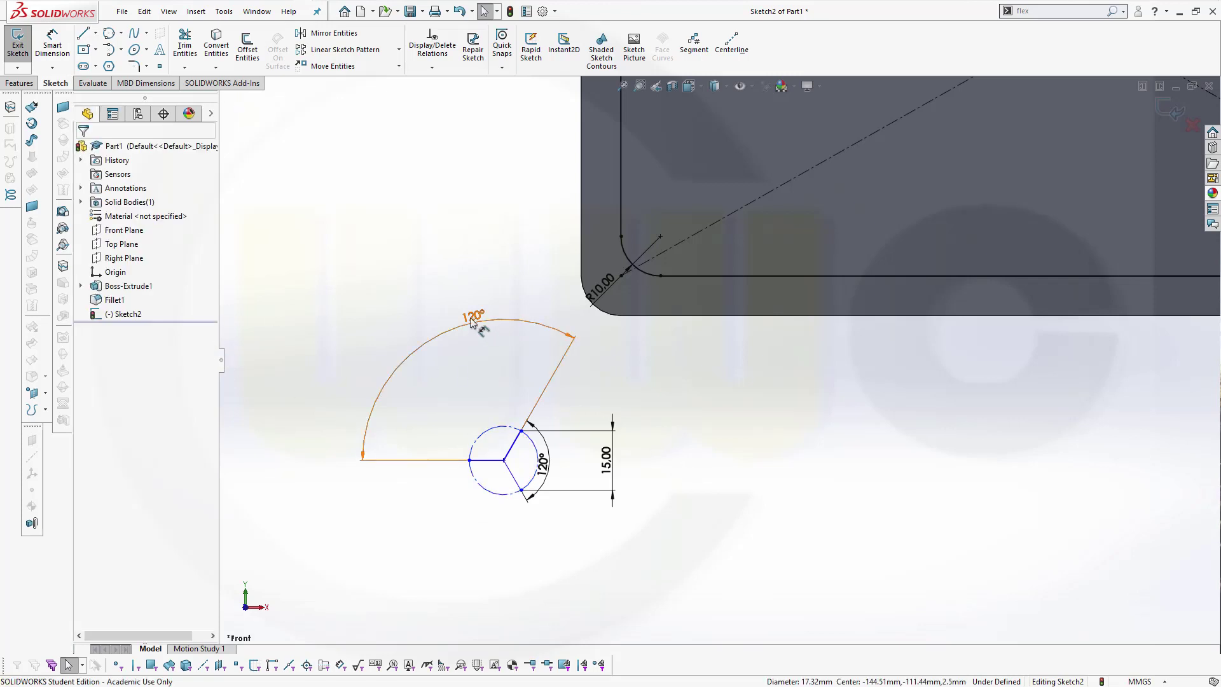
# Step: Move the 120° and 15.00 dimensions closer to the circle
pyautogui.moveTo(474, 318); pyautogui.dragTo(490, 408)
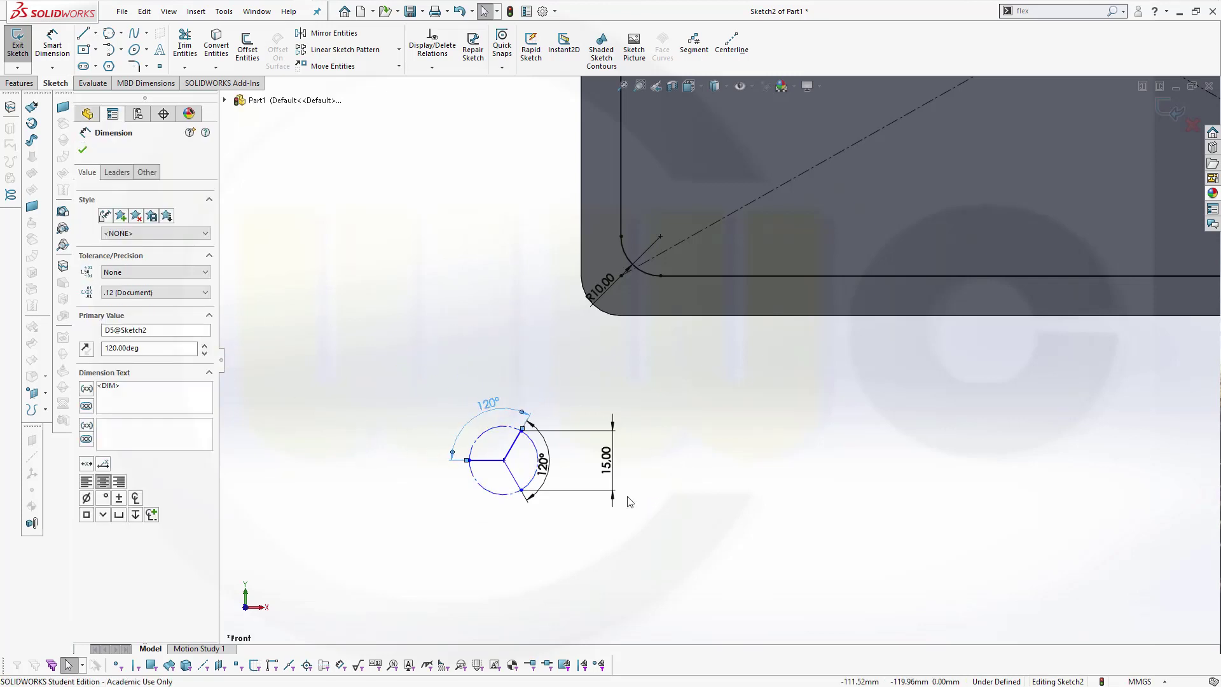
pyautogui.moveTo(609, 471); pyautogui.dragTo(572, 472)
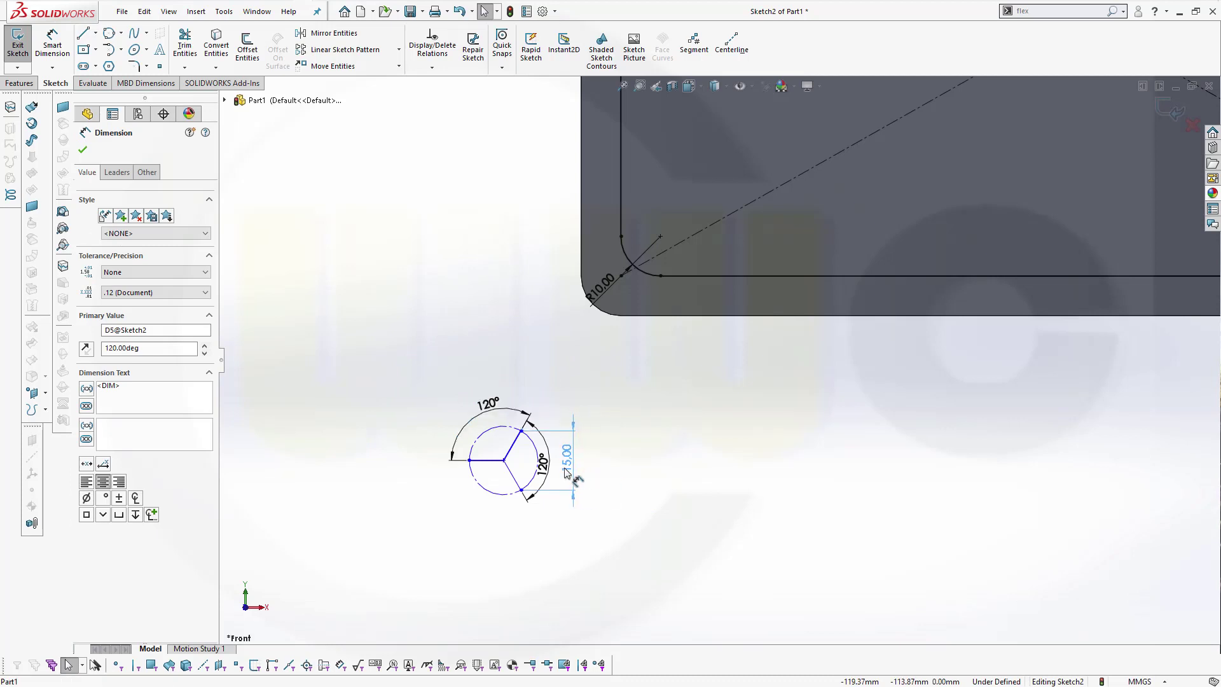
pyautogui.click(613, 518)
pyautogui.scroll(-2, 543, 476)
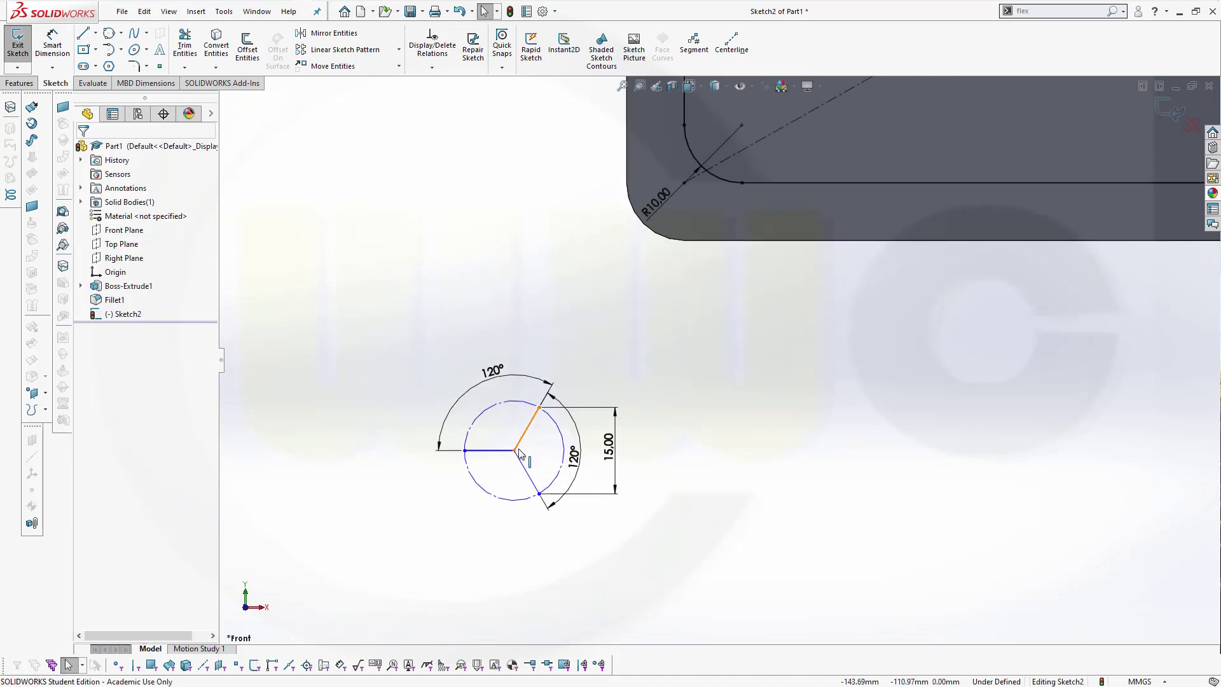
# Step: Copy the dimensioned Y-spoke sketch and place the duplicate above-right of the original
pyautogui.moveTo(516, 452); pyautogui.dragTo(513, 457)
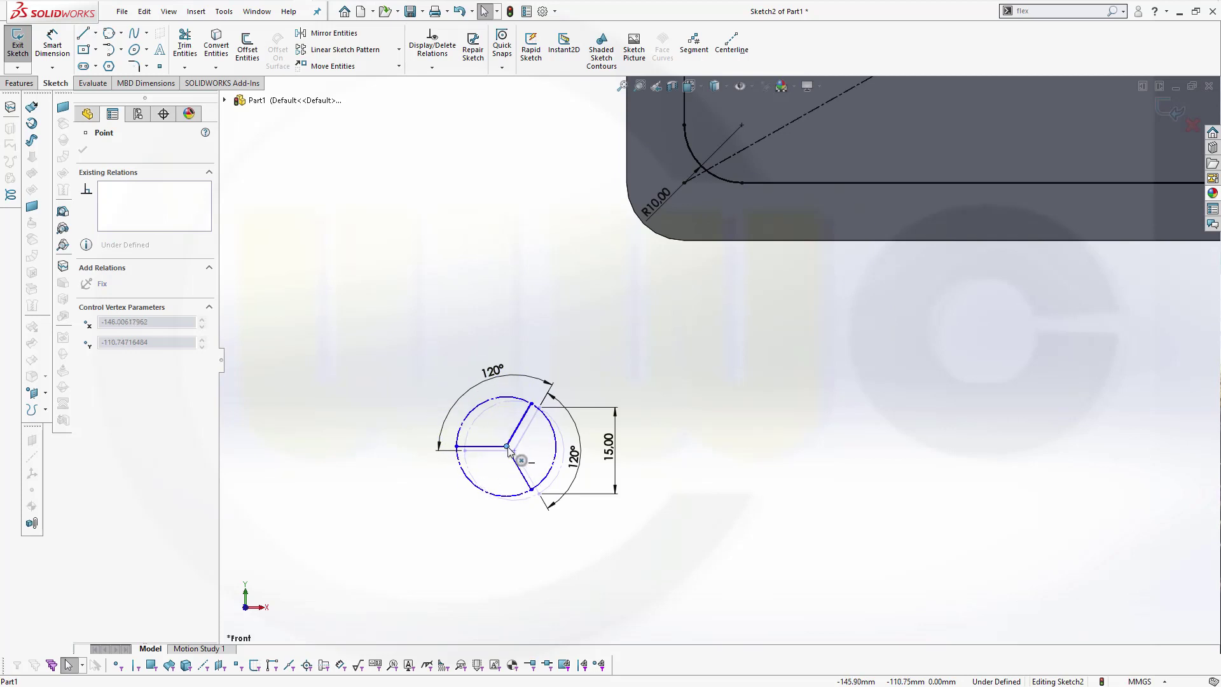
pyautogui.click(524, 270)
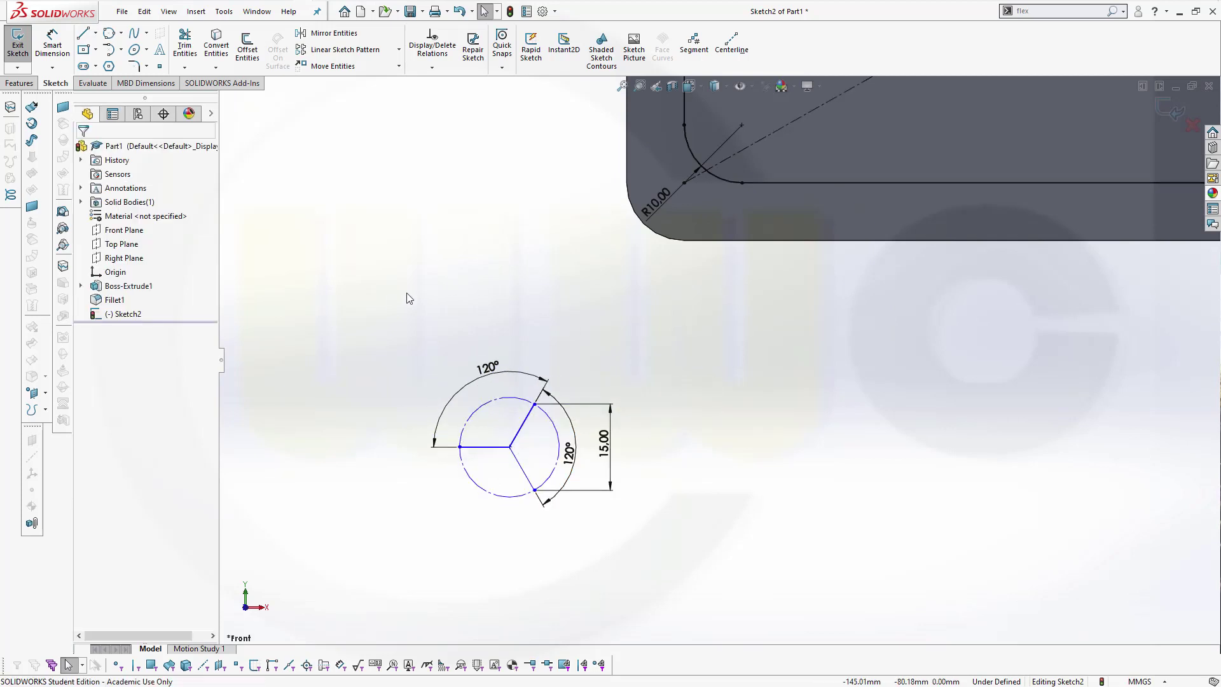
pyautogui.moveTo(386, 296); pyautogui.dragTo(649, 555)
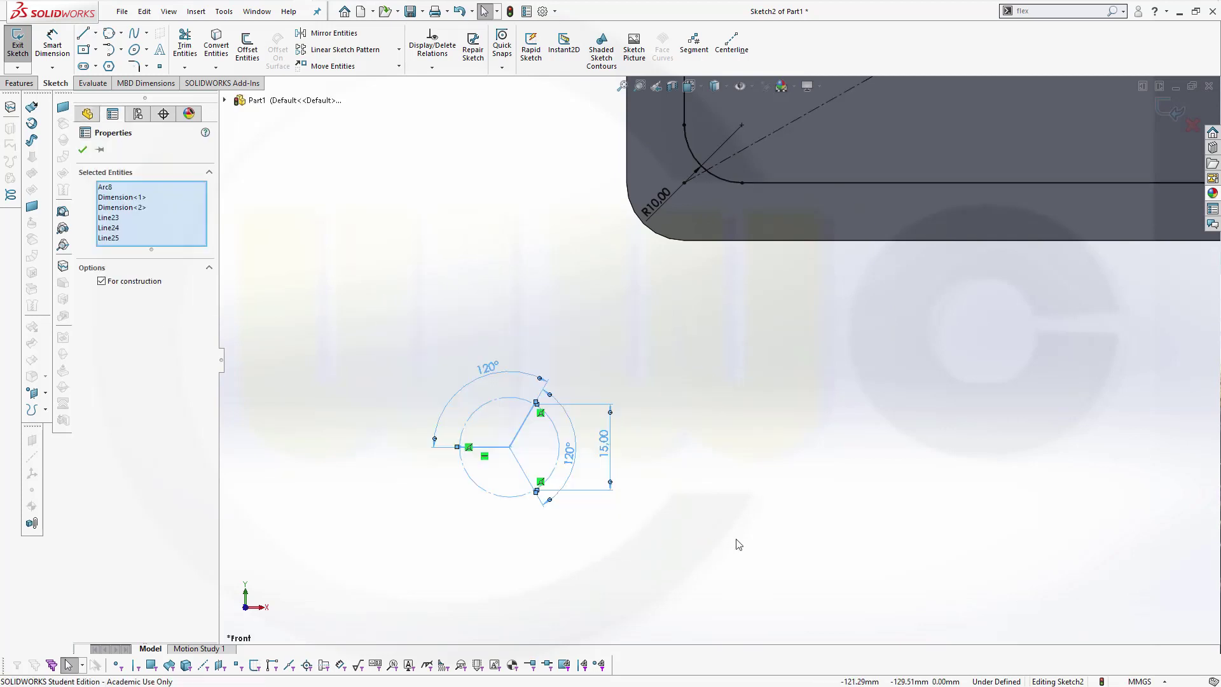
pyautogui.hotkey('ctrl', 'c')
pyautogui.hotkey('ctrl', 'v')
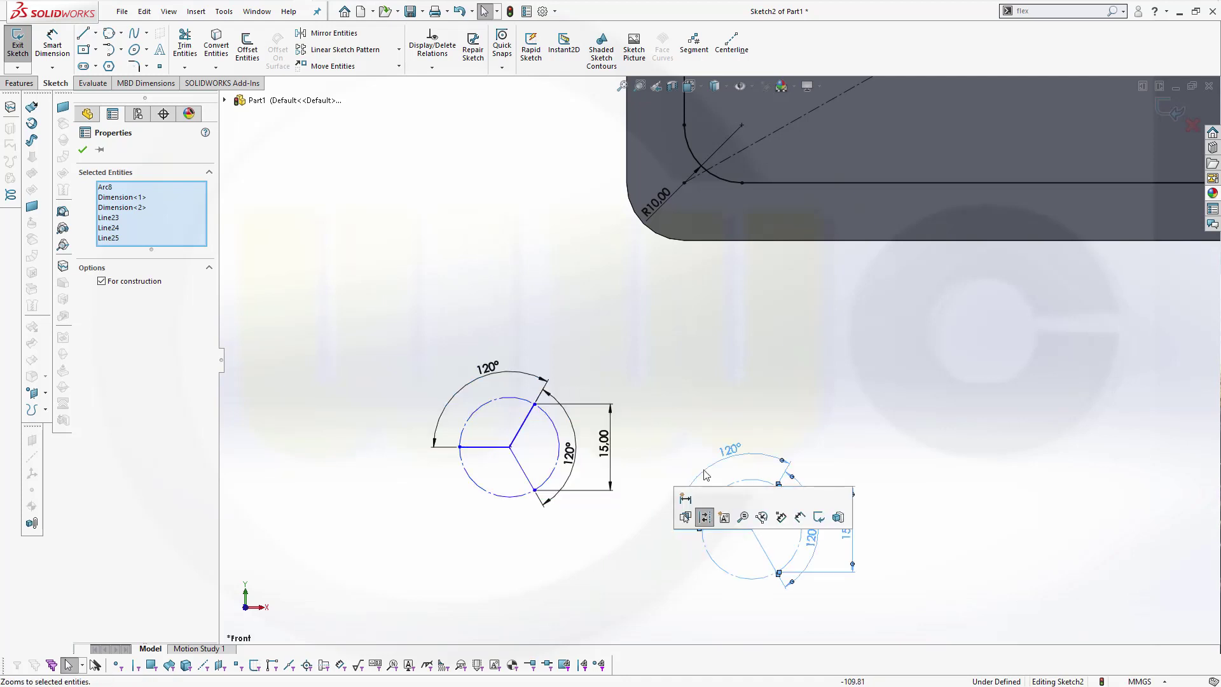
pyautogui.press('Escape')
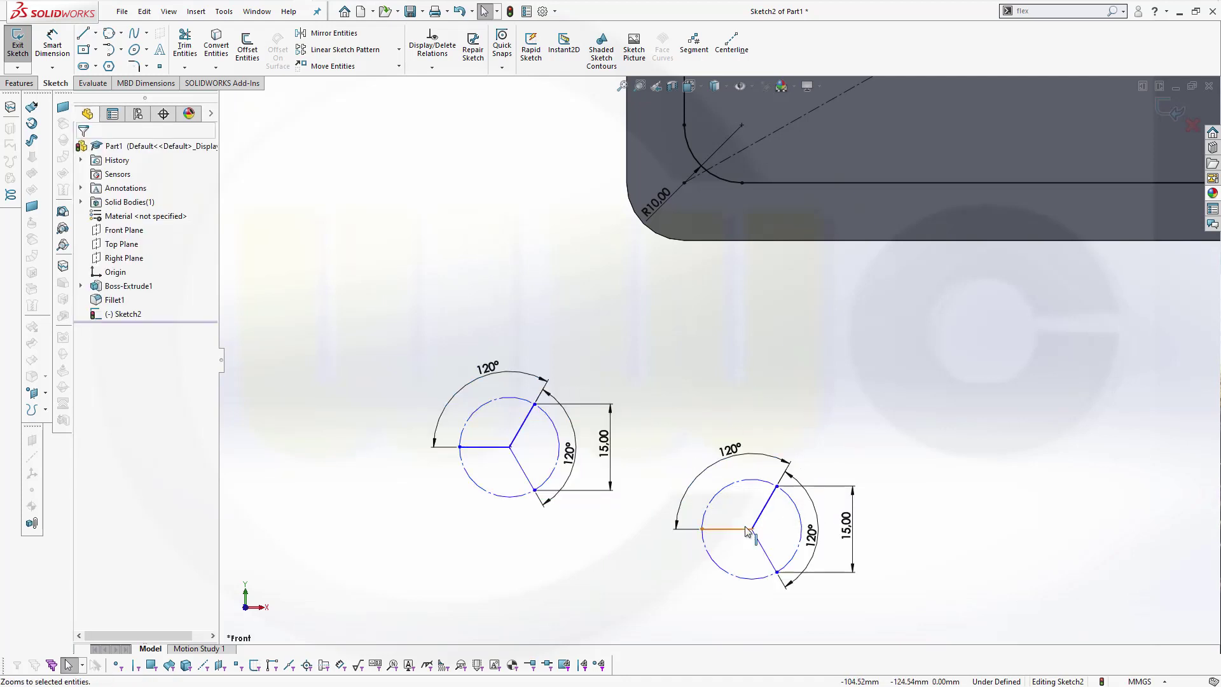
pyautogui.moveTo(753, 532); pyautogui.dragTo(656, 351)
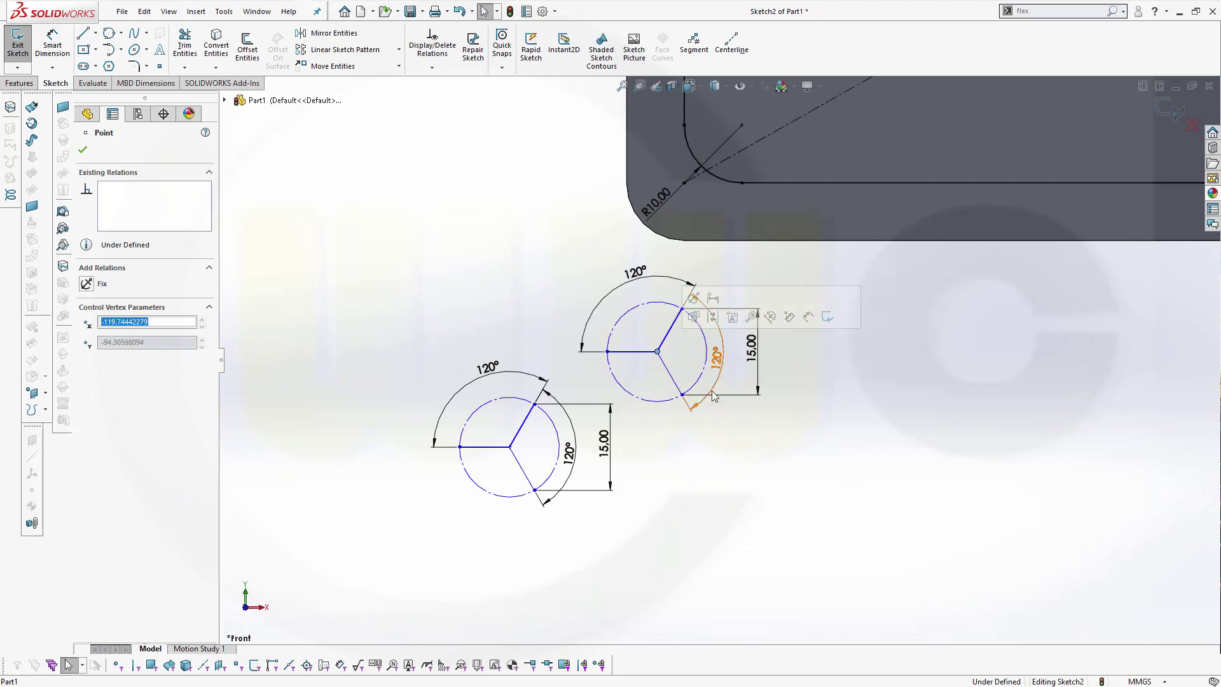
pyautogui.click(825, 388)
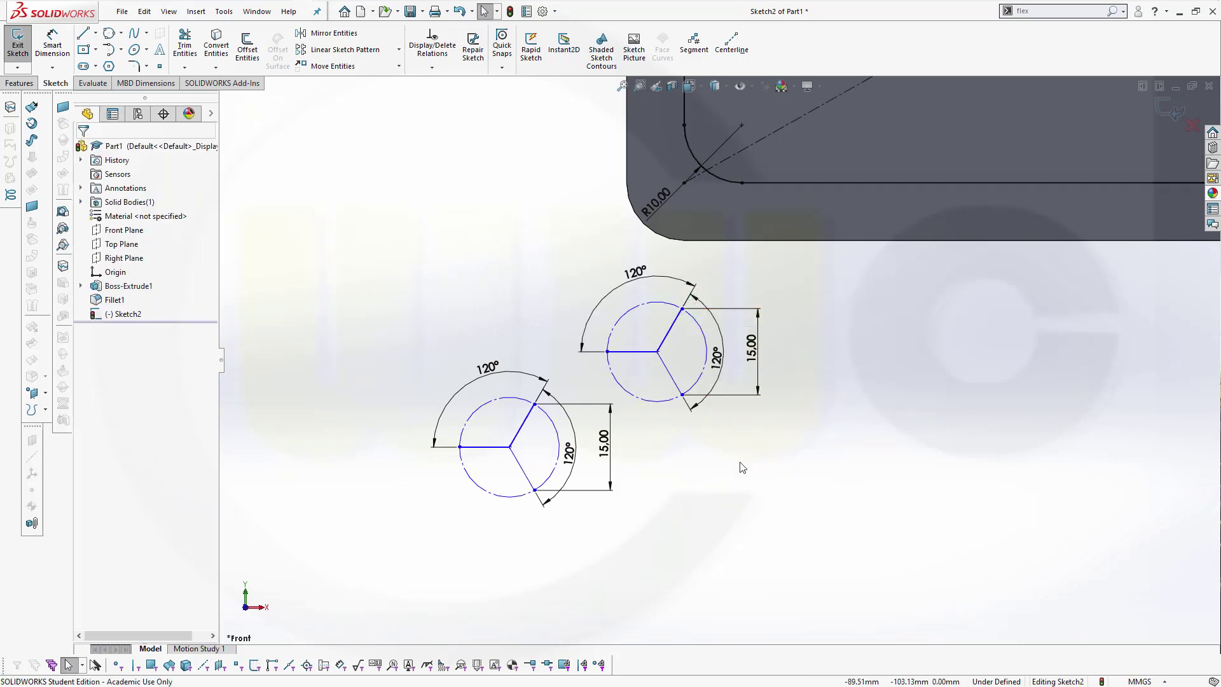
# Step: Merge the copy's horizontal spoke end onto the lower shape's upper spoke end, joining them
pyautogui.click(535, 403)
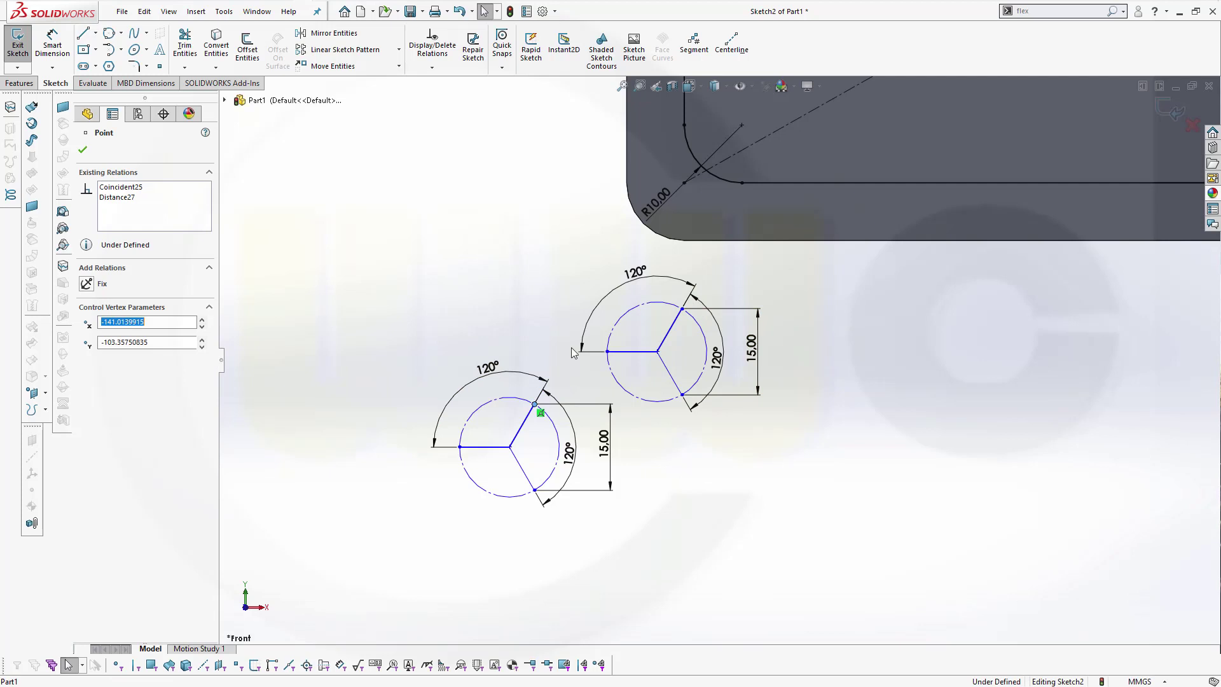
pyautogui.keyDown('ctrl'); pyautogui.click(607, 352); pyautogui.keyUp('ctrl')
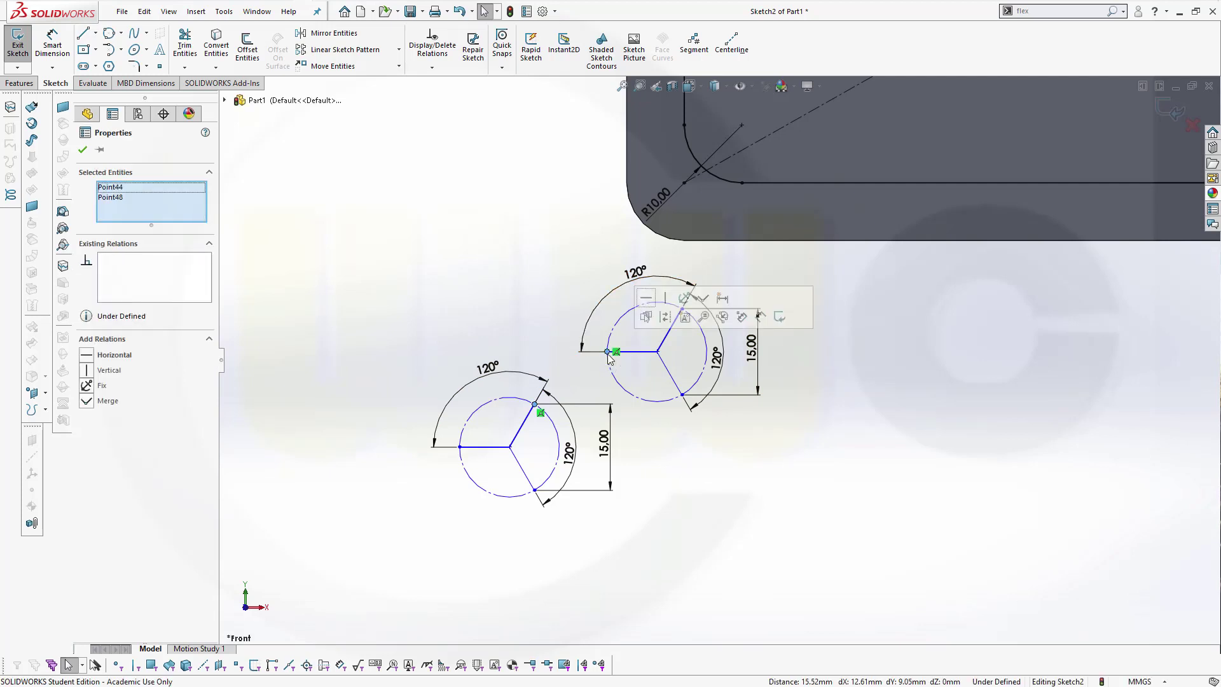
pyautogui.click(705, 299)
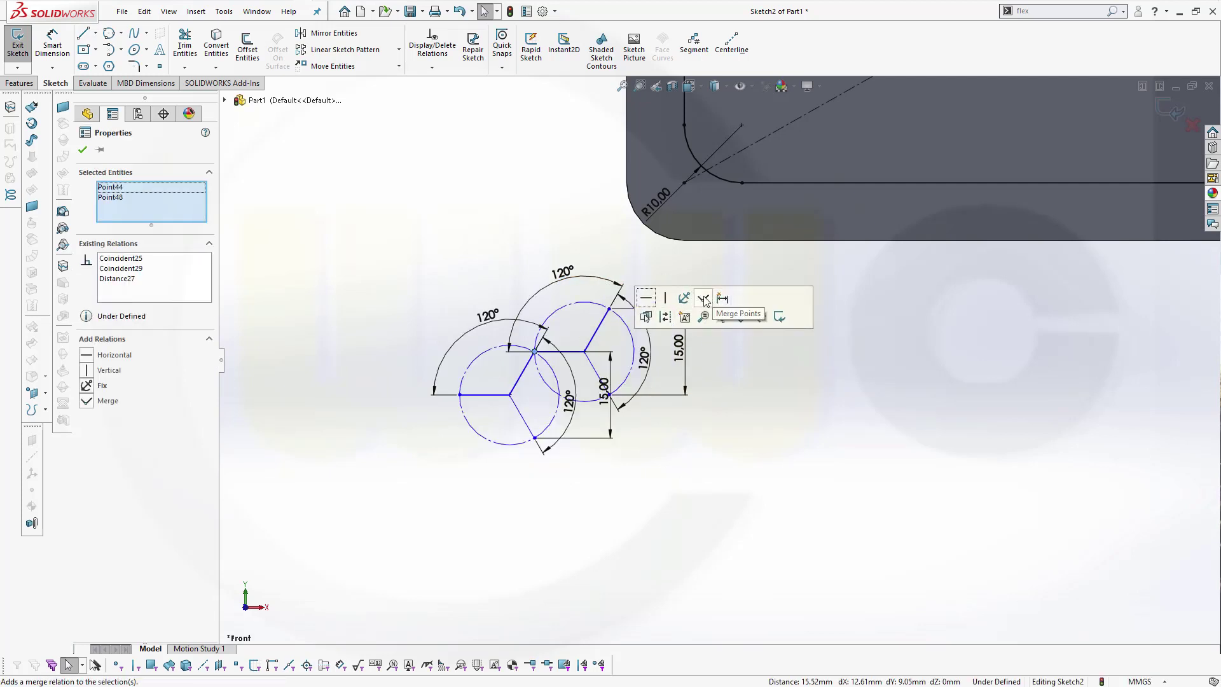
pyautogui.click(773, 398)
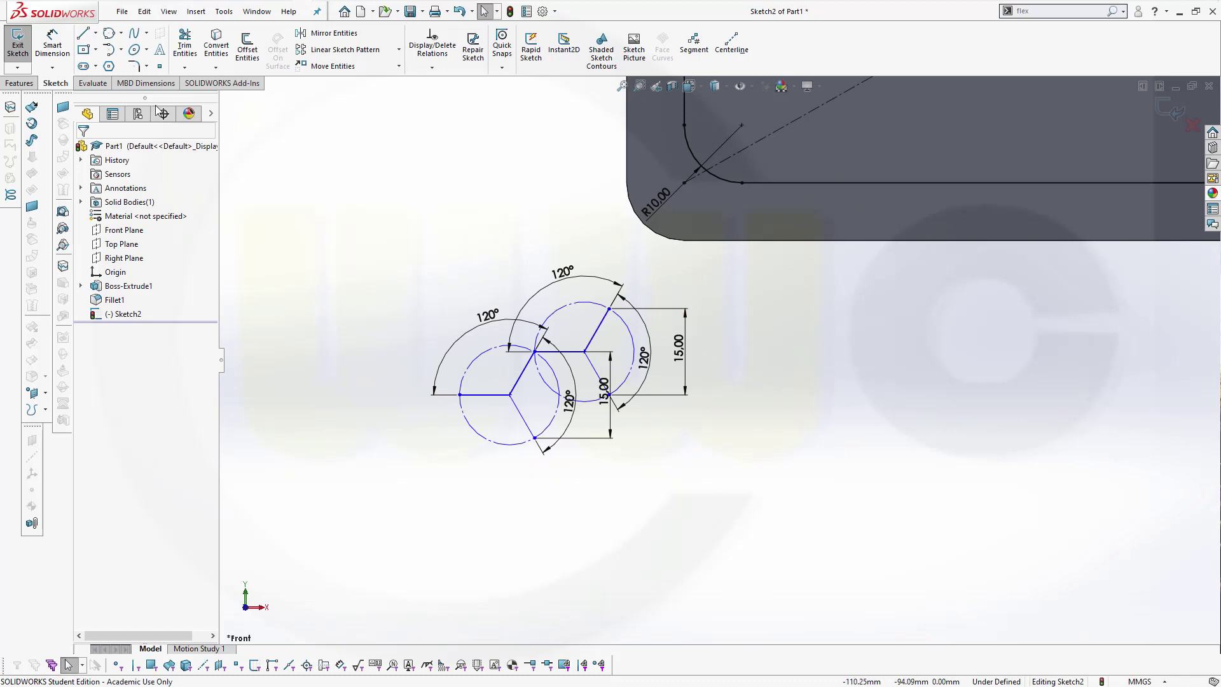
# Step: Draw a diagonal line from the left hexagon vertex to the upper-right vertex
pyautogui.click(86, 33)
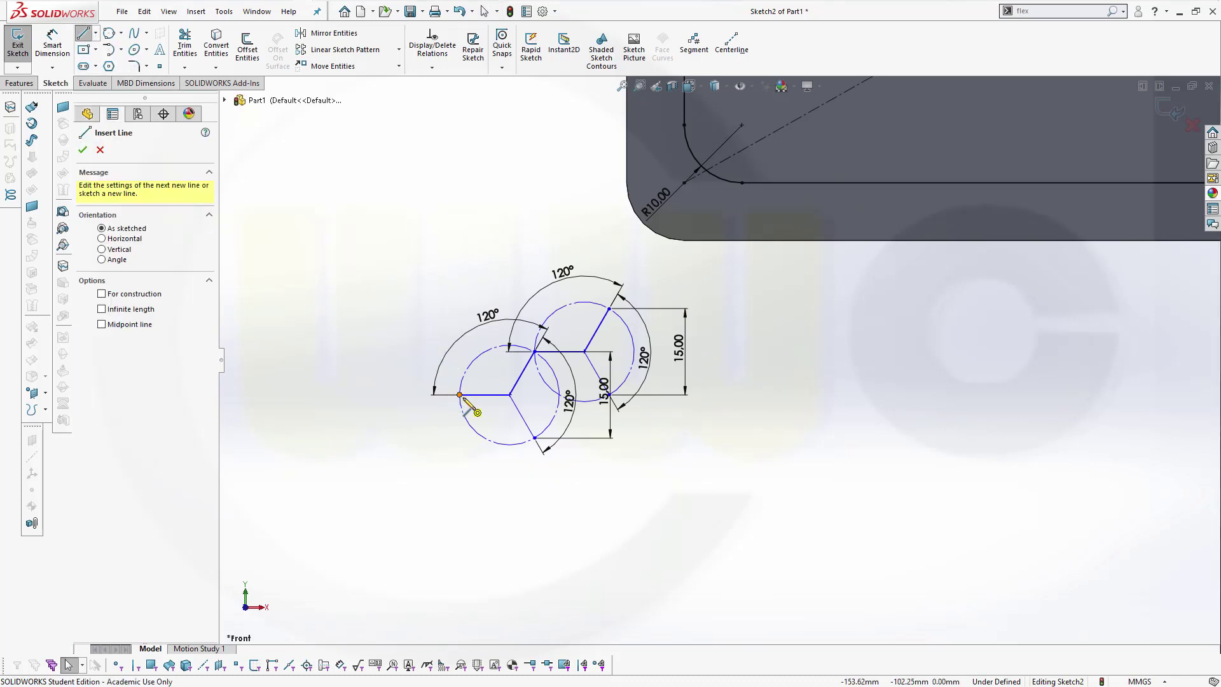
pyautogui.click(534, 351)
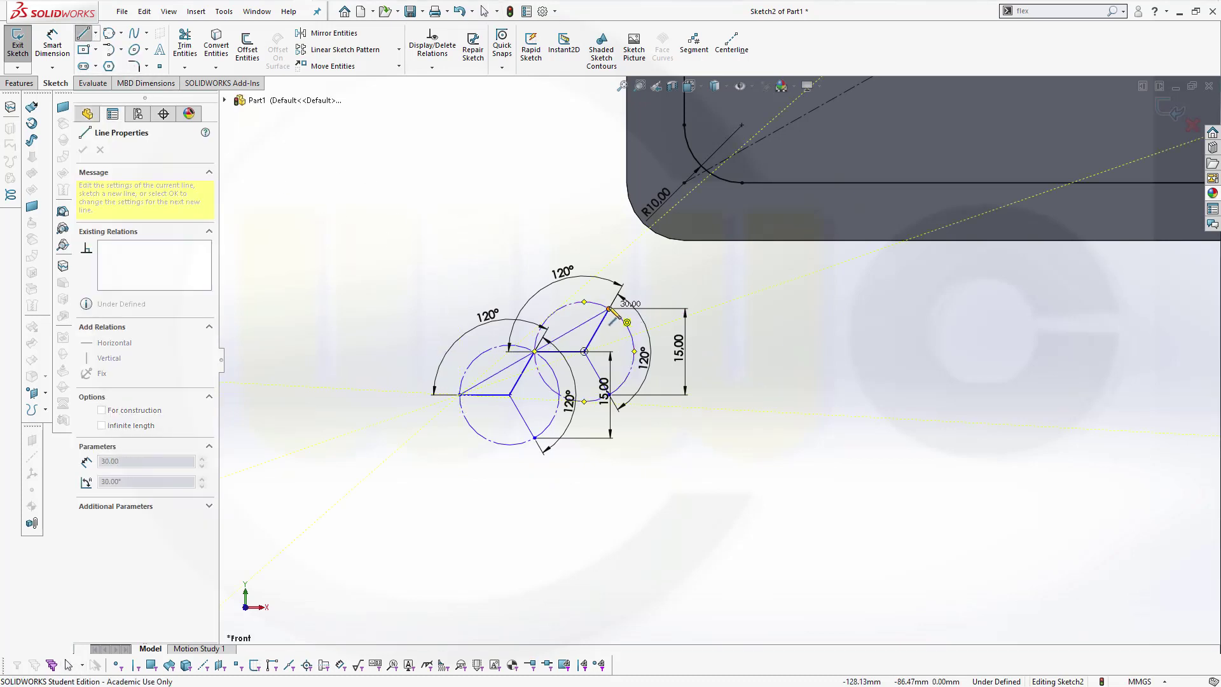
pyautogui.click(611, 311)
pyautogui.press('Escape')
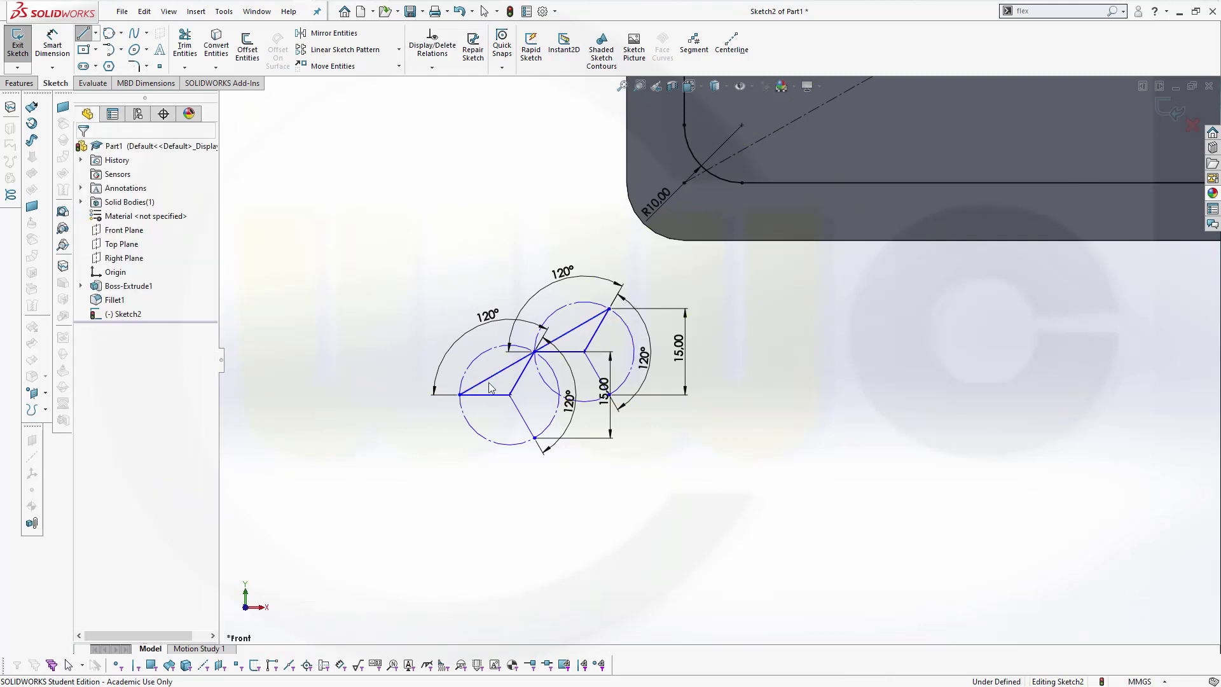
# Step: Make the diagonal construction geometry and constrain the plate's centre origin coincident with it
pyautogui.click(491, 385)
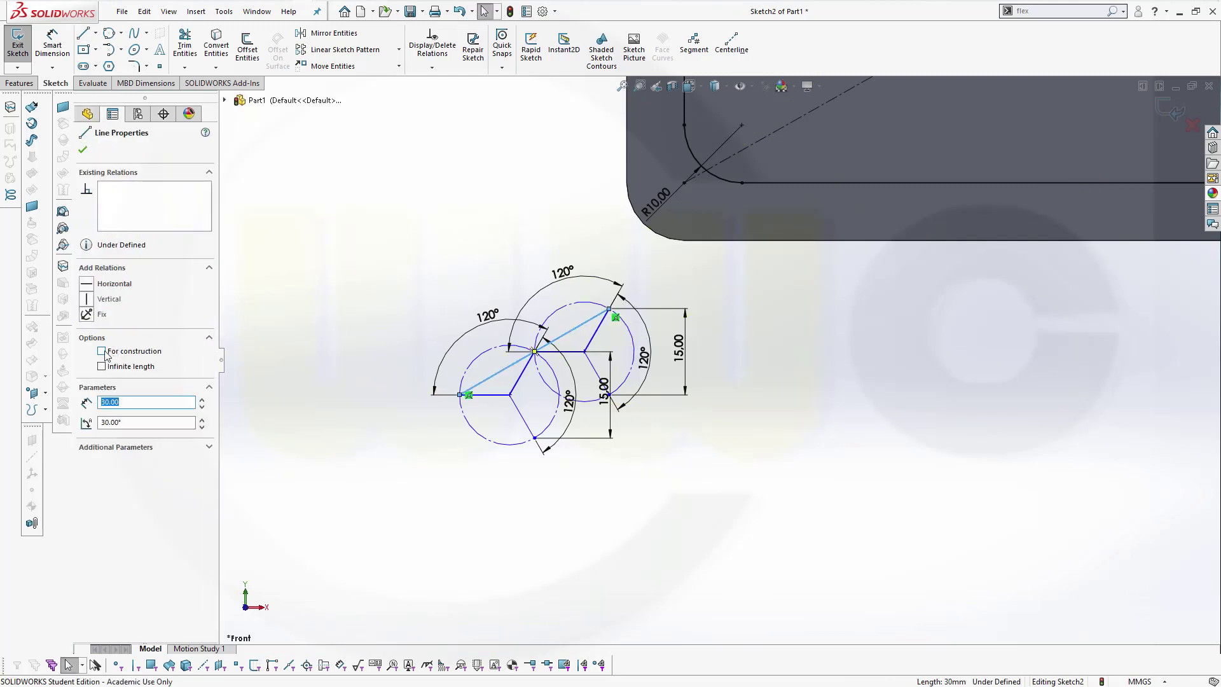
pyautogui.click(102, 352)
pyautogui.click(363, 363)
pyautogui.scroll(1, 815, 372)
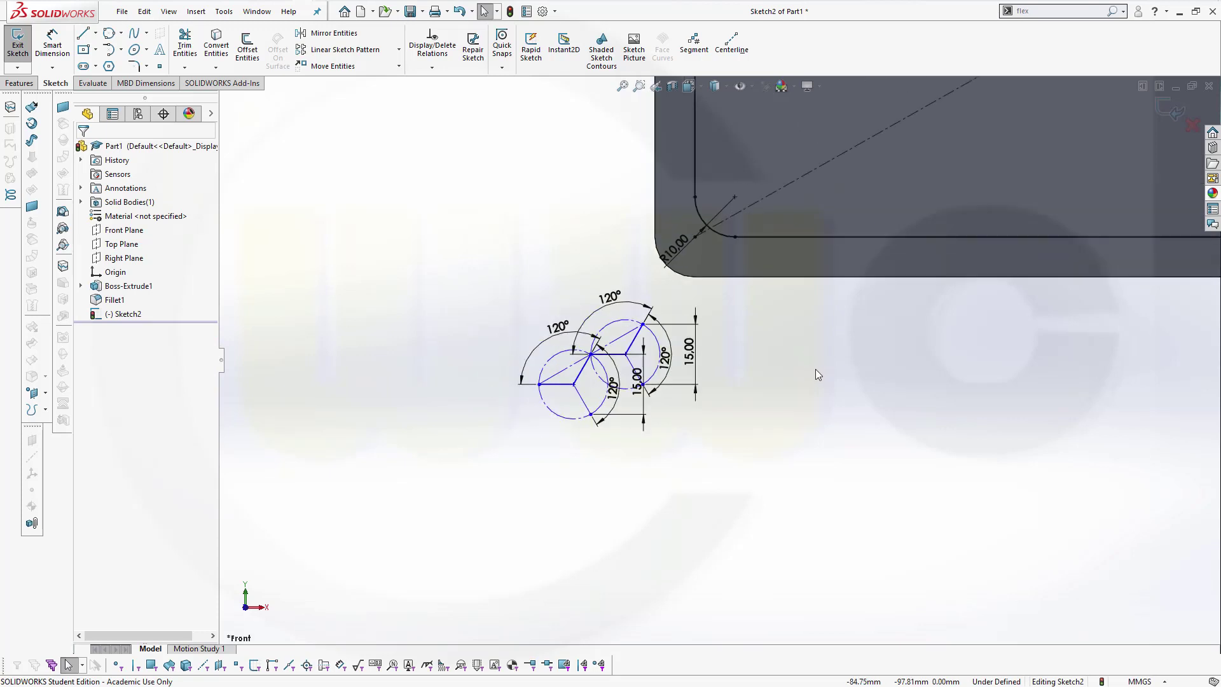
pyautogui.scroll(1, 816, 370)
pyautogui.scroll(1, 821, 359)
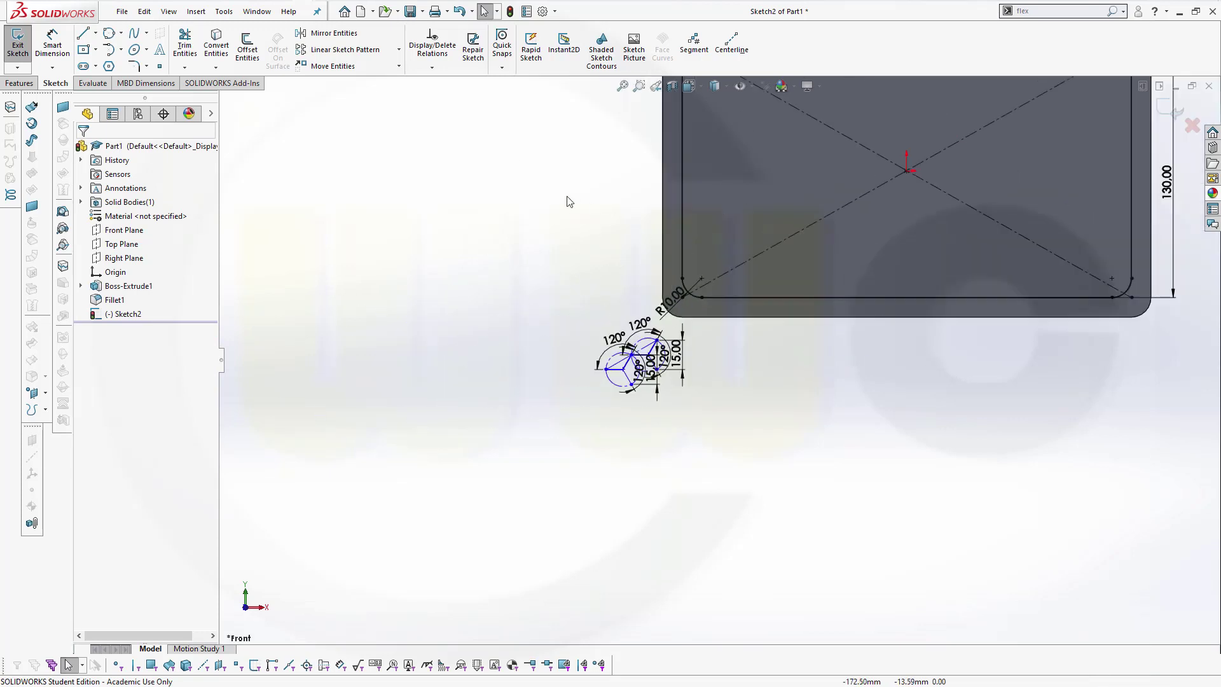
pyautogui.scroll(-1, 567, 202)
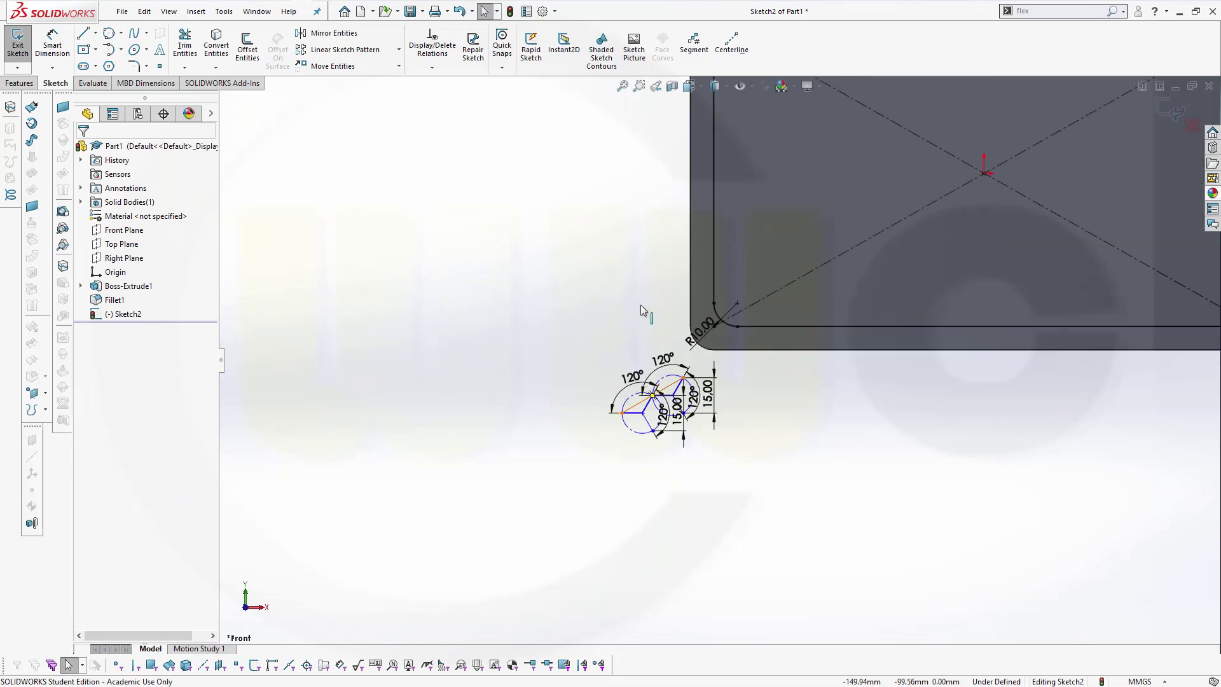
pyautogui.click(985, 174)
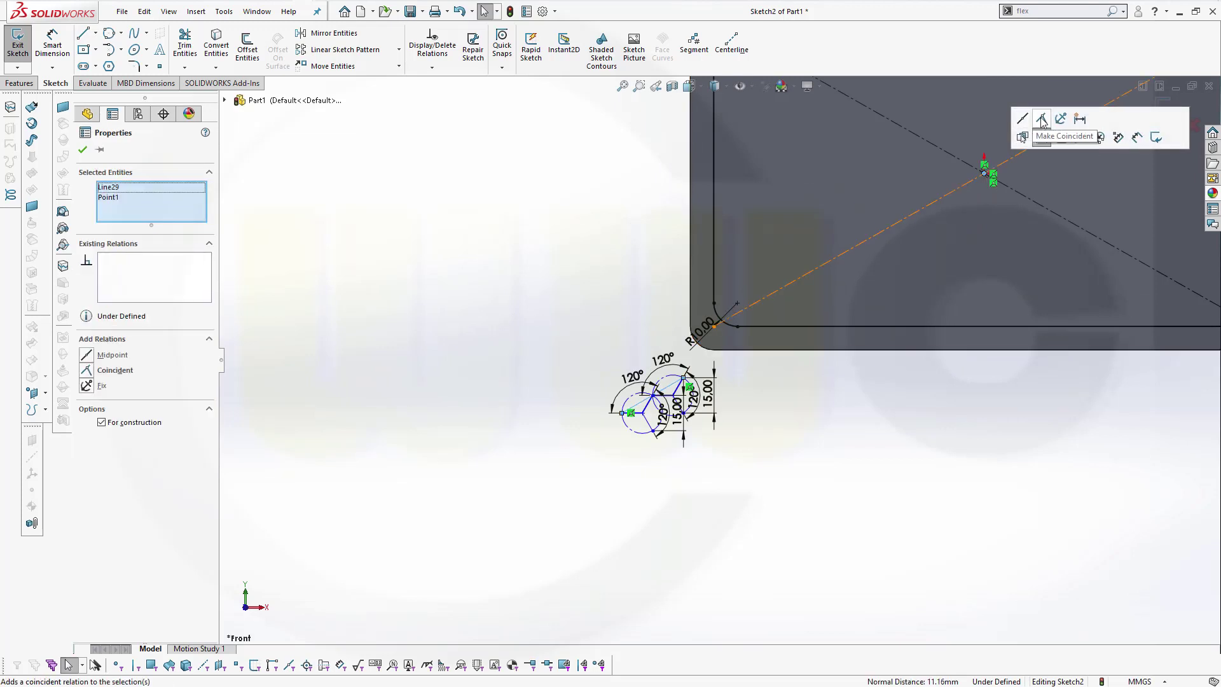
pyautogui.click(1043, 121)
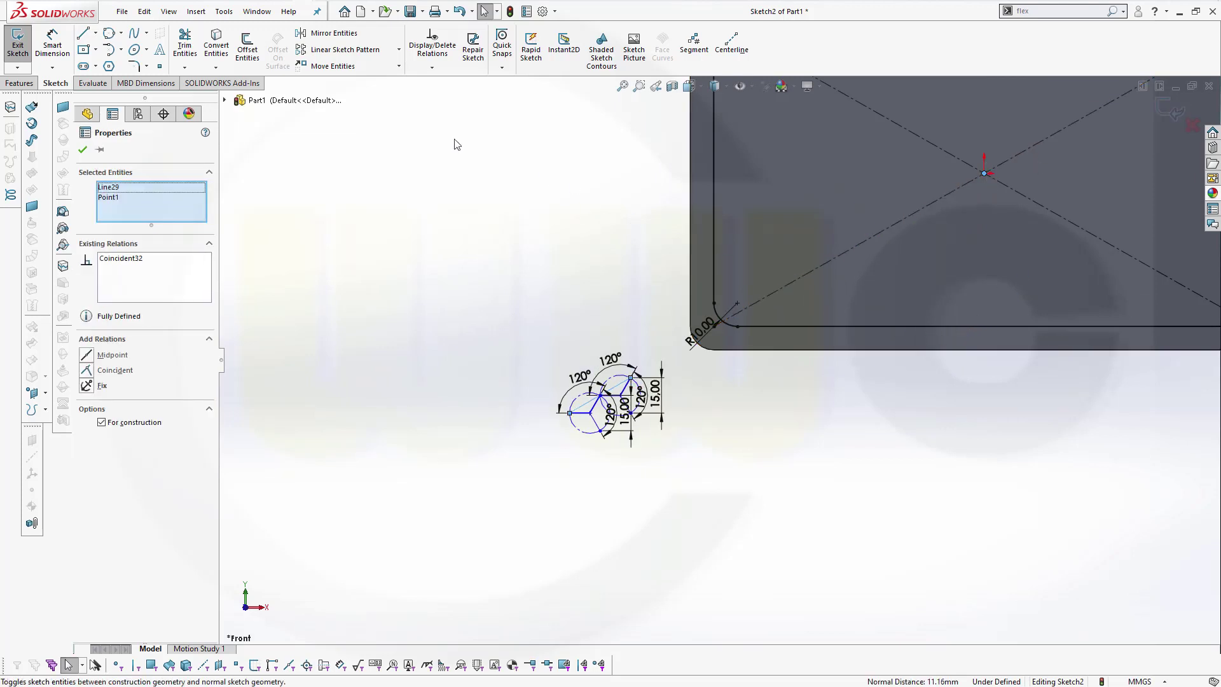
# Step: Dimension 150 mm along the diagonal from the plate's centre point to the hexagon point
pyautogui.click(53, 47)
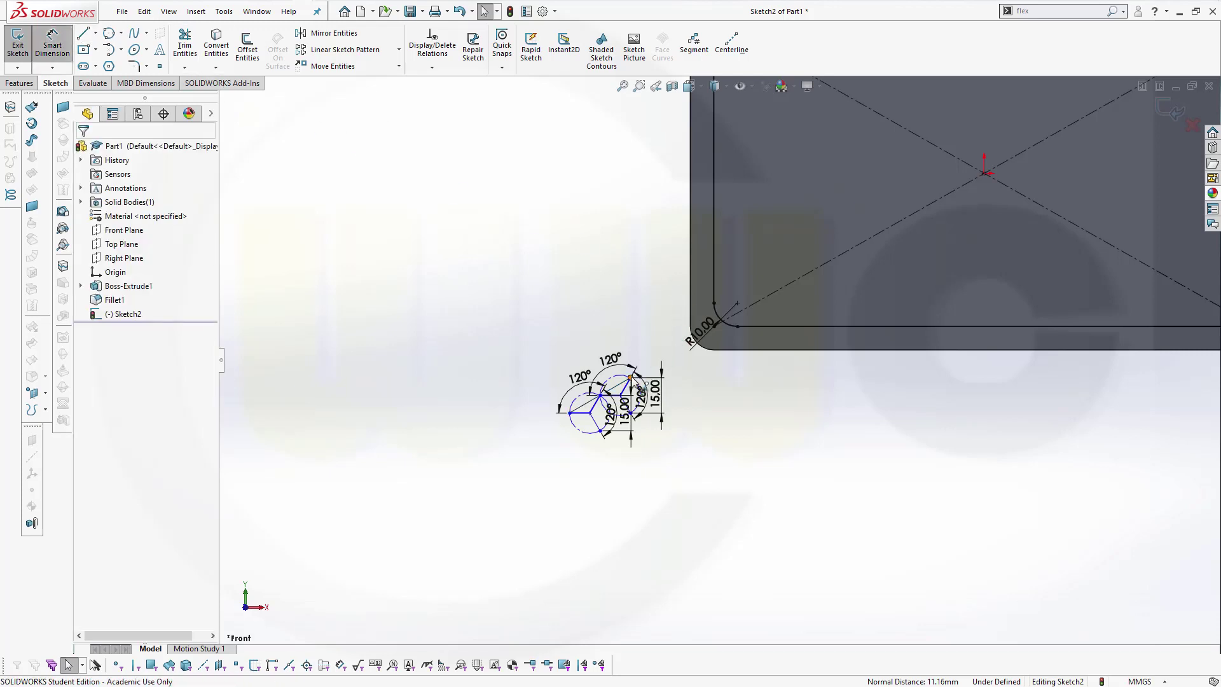
pyautogui.click(985, 174)
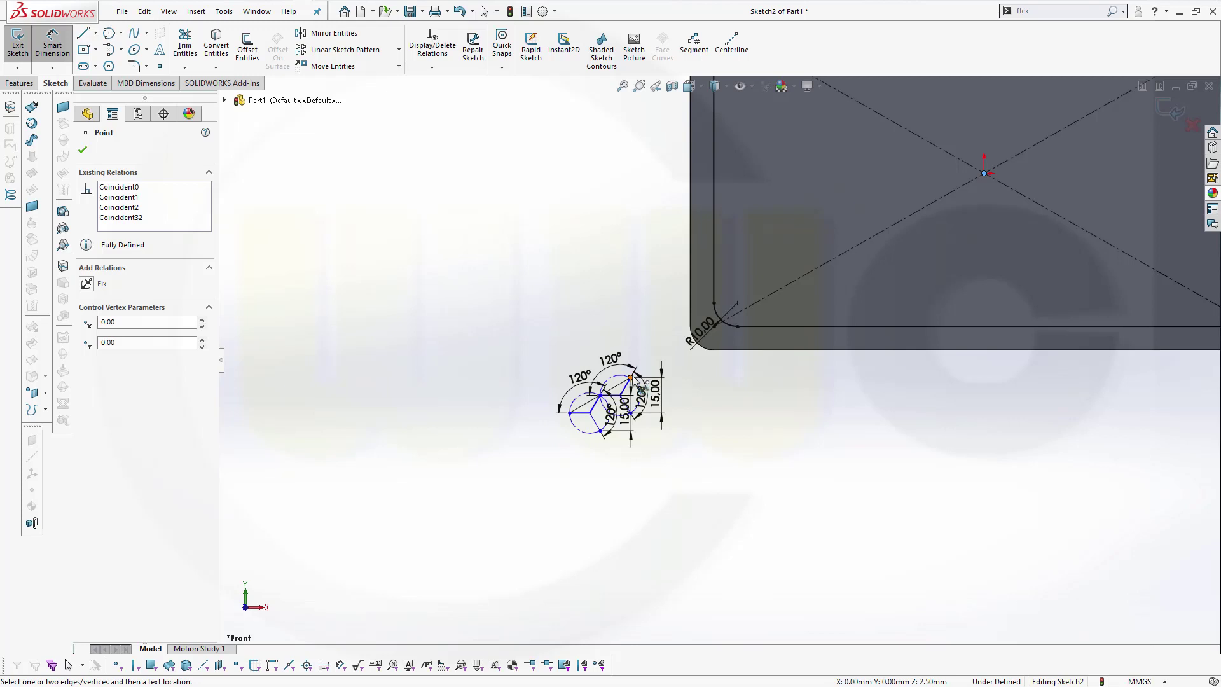
pyautogui.click(631, 379)
pyautogui.click(762, 226)
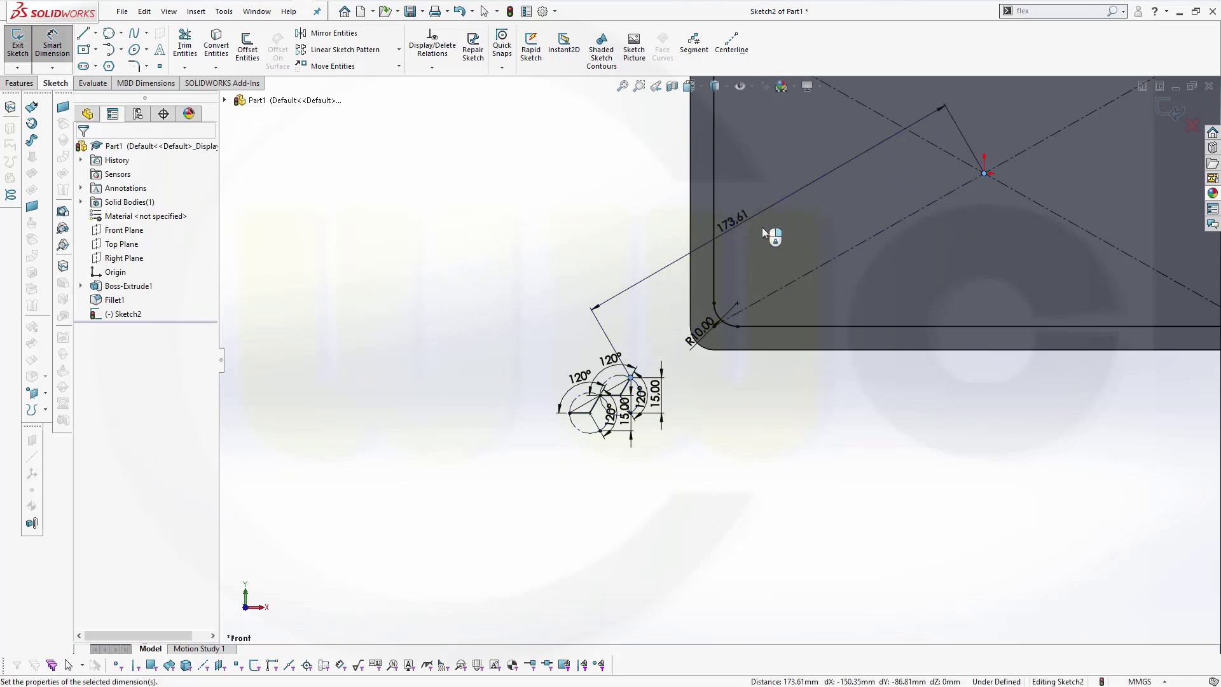
pyautogui.write('150')
pyautogui.press('Return')
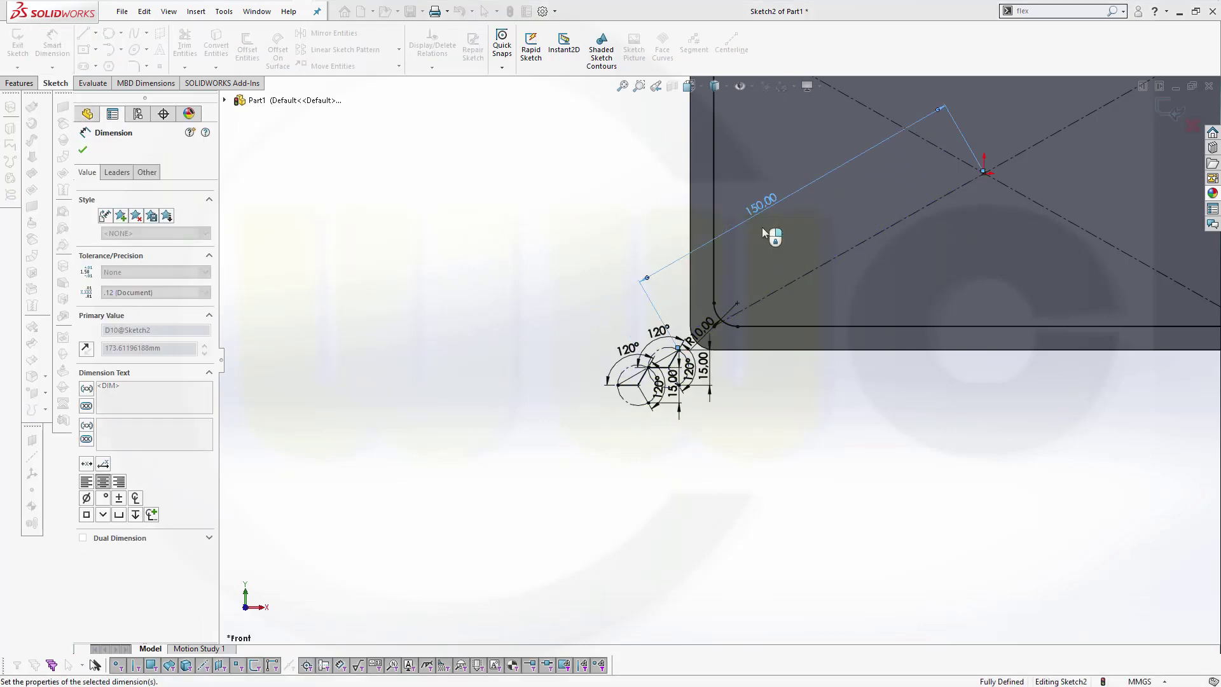
pyautogui.click(785, 376)
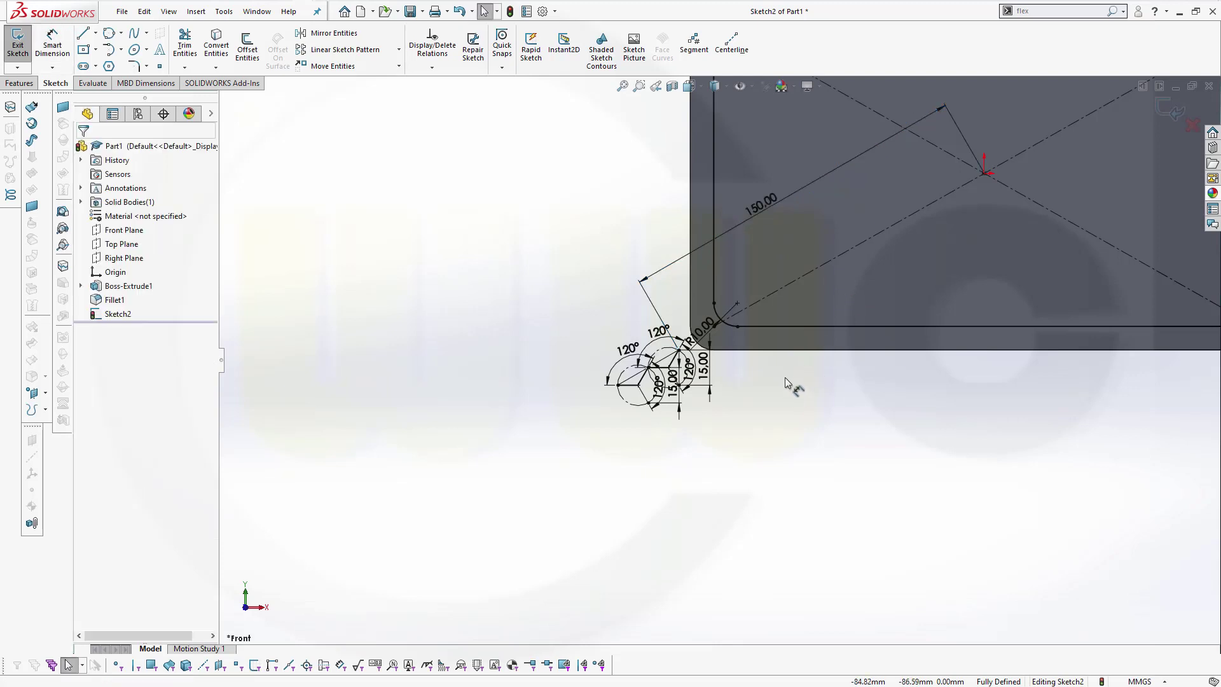
pyautogui.scroll(-3, 784, 376)
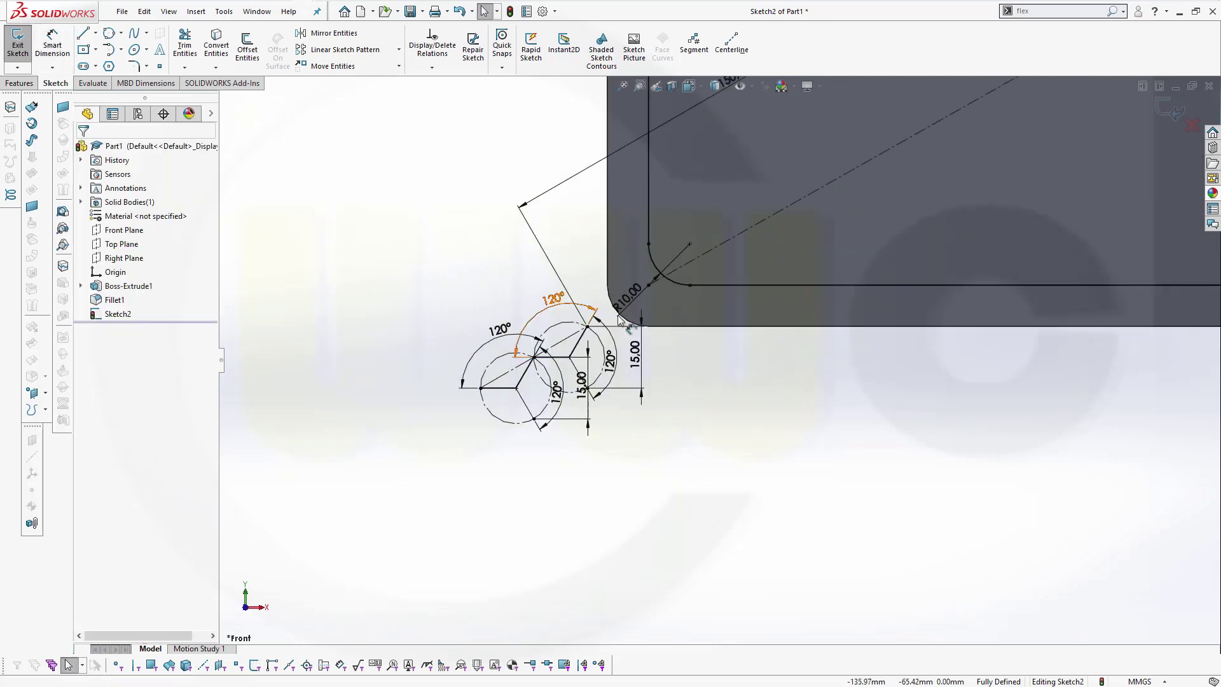
pyautogui.scroll(1, 721, 364)
pyautogui.scroll(1, 735, 368)
pyautogui.scroll(2, 735, 369)
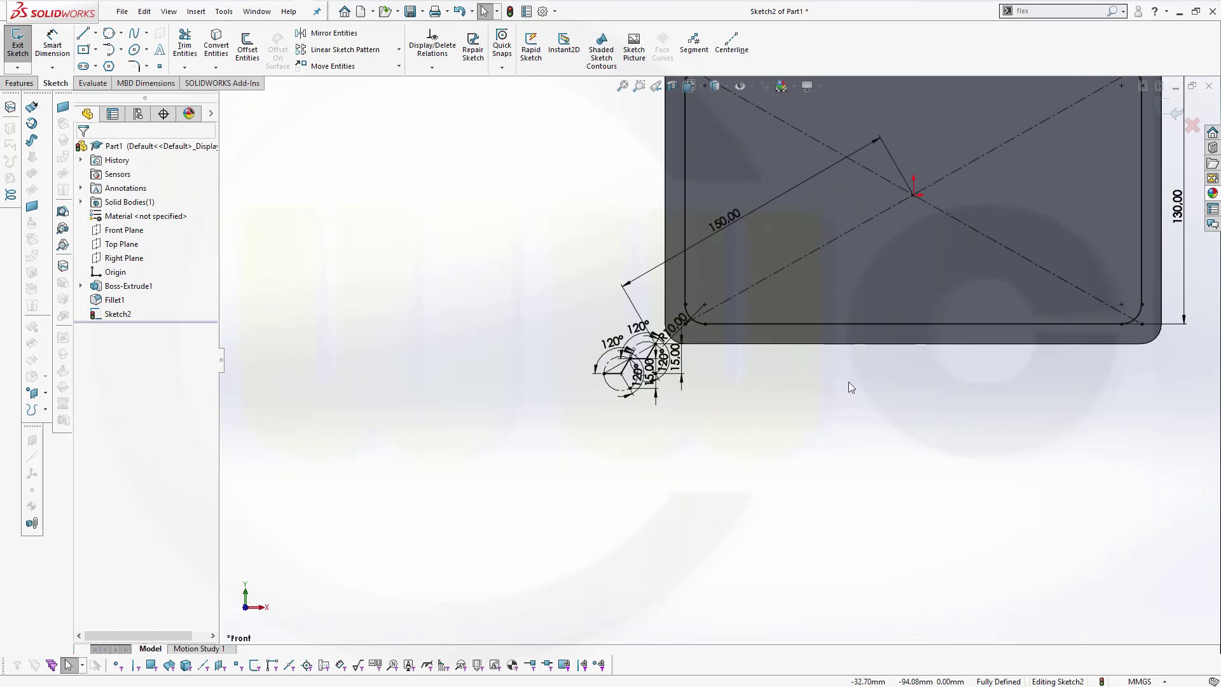
pyautogui.scroll(1, 827, 411)
pyautogui.scroll(-1, 763, 440)
pyautogui.scroll(-1, 713, 450)
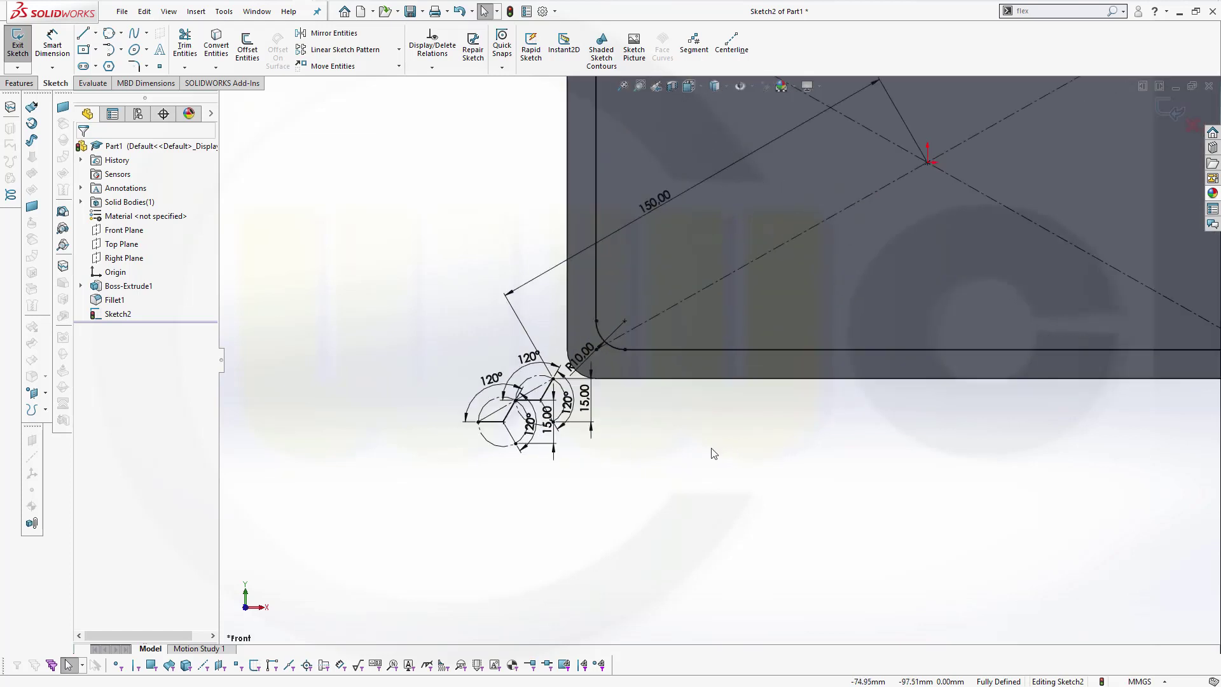
pyautogui.scroll(-2, 467, 382)
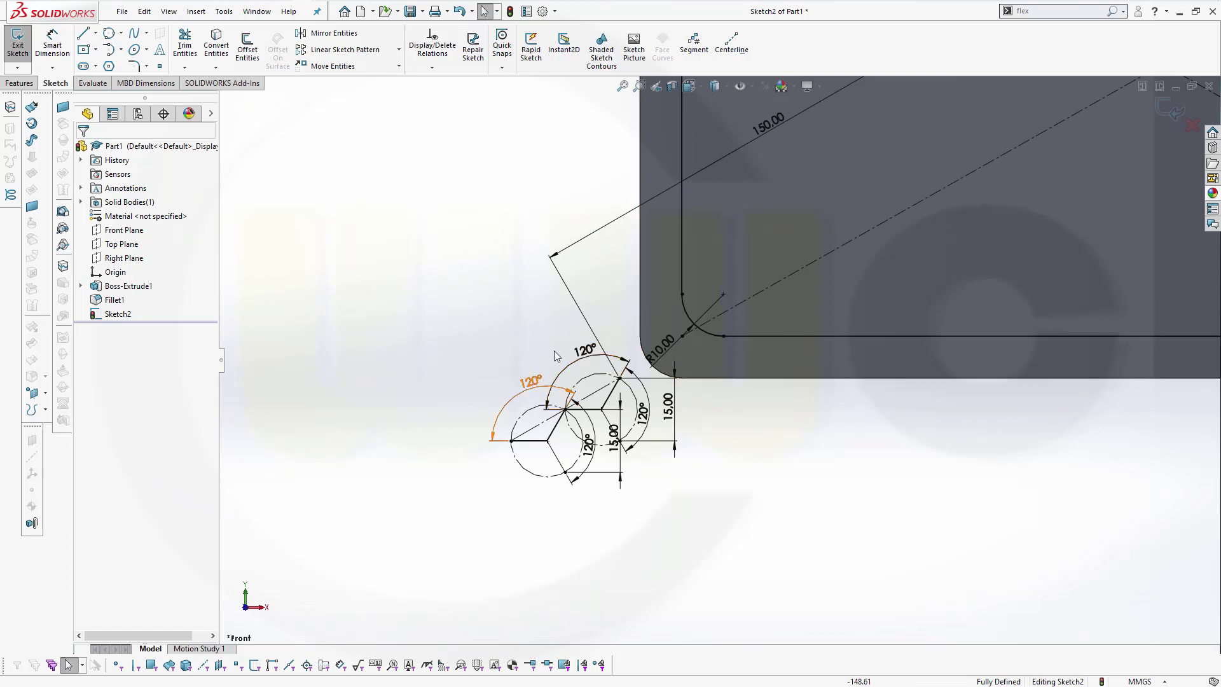
# Step: Start a Linear Sketch Pattern, then cancel it before setting values
pyautogui.click(341, 52)
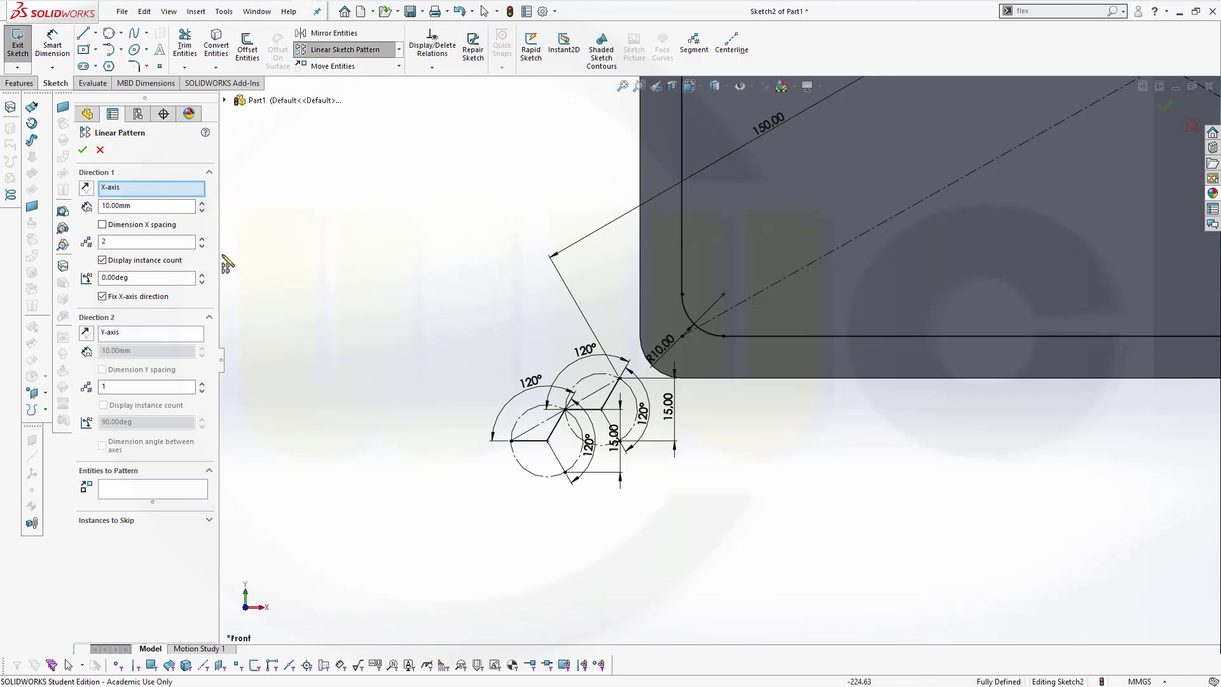
pyautogui.press('Tab')
pyautogui.press('Tab')
pyautogui.press('Tab')
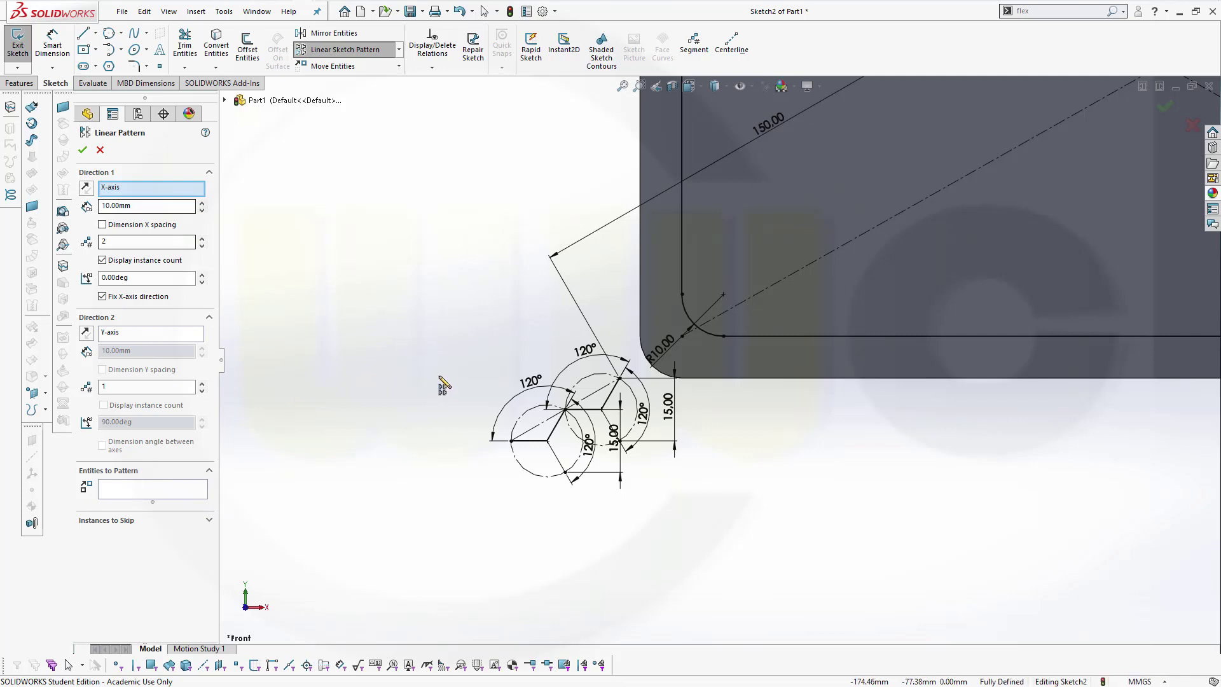
pyautogui.press('Escape')
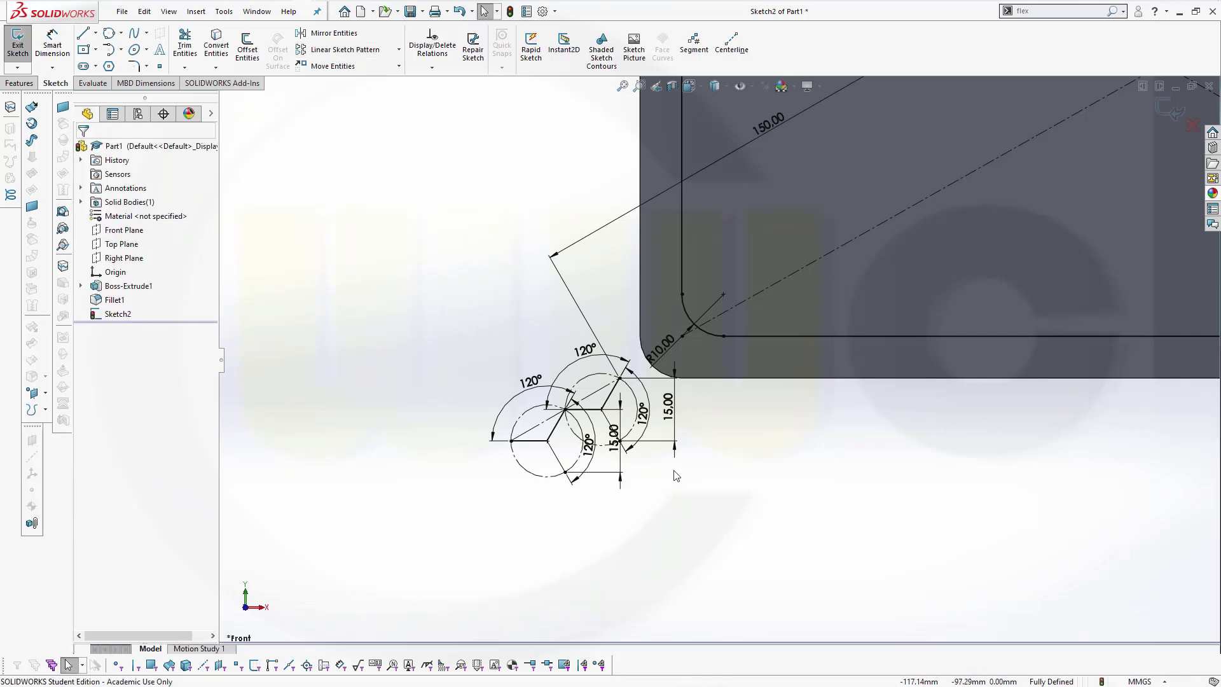
# Step: Delete both 15.00 spoke-end dimensions from the hexagon sketch
pyautogui.click(618, 452)
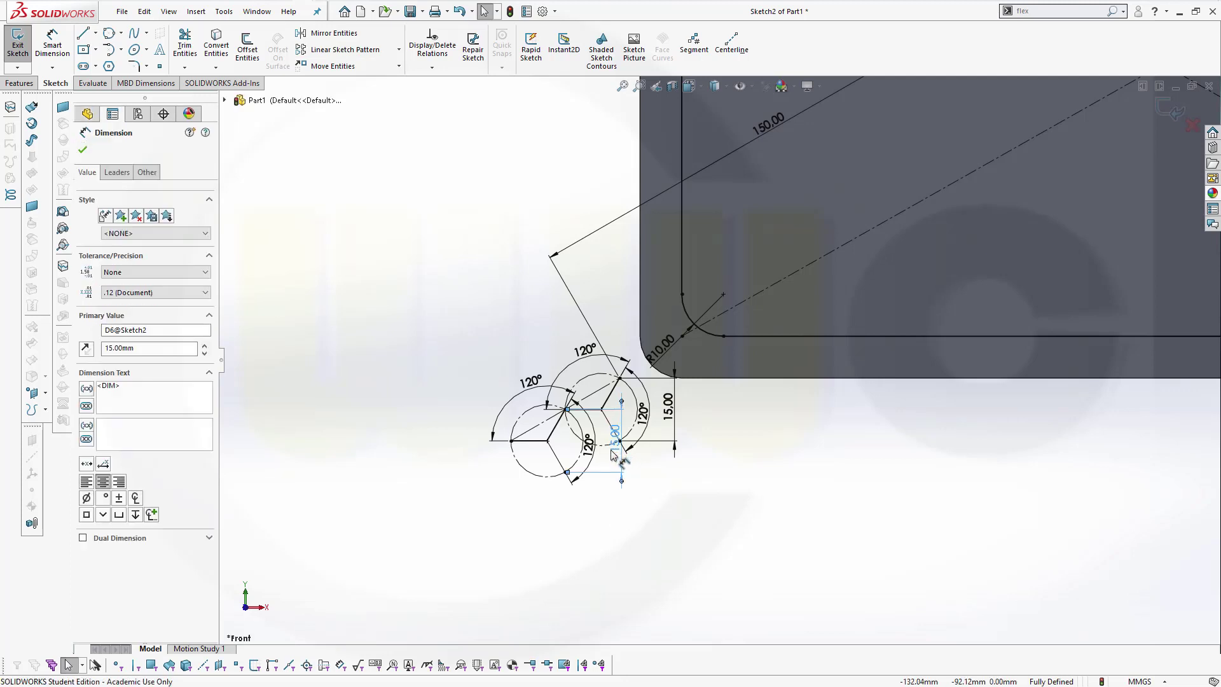
pyautogui.press('Delete')
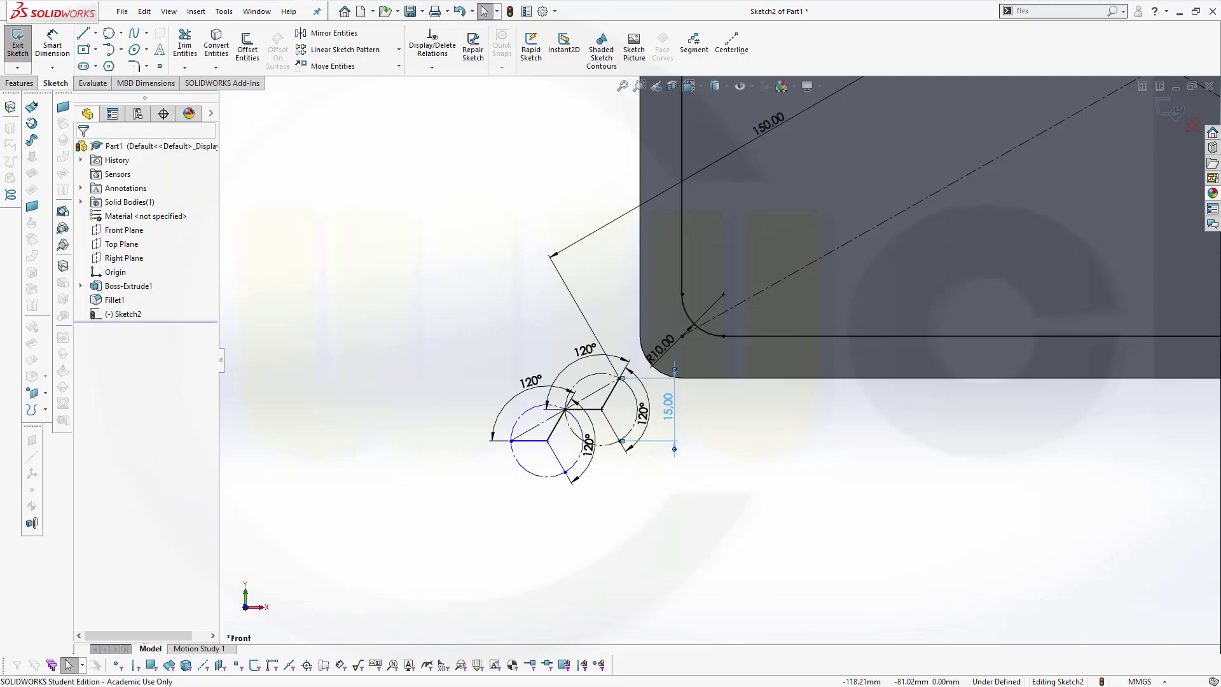
pyautogui.click(679, 412)
pyautogui.press('Delete')
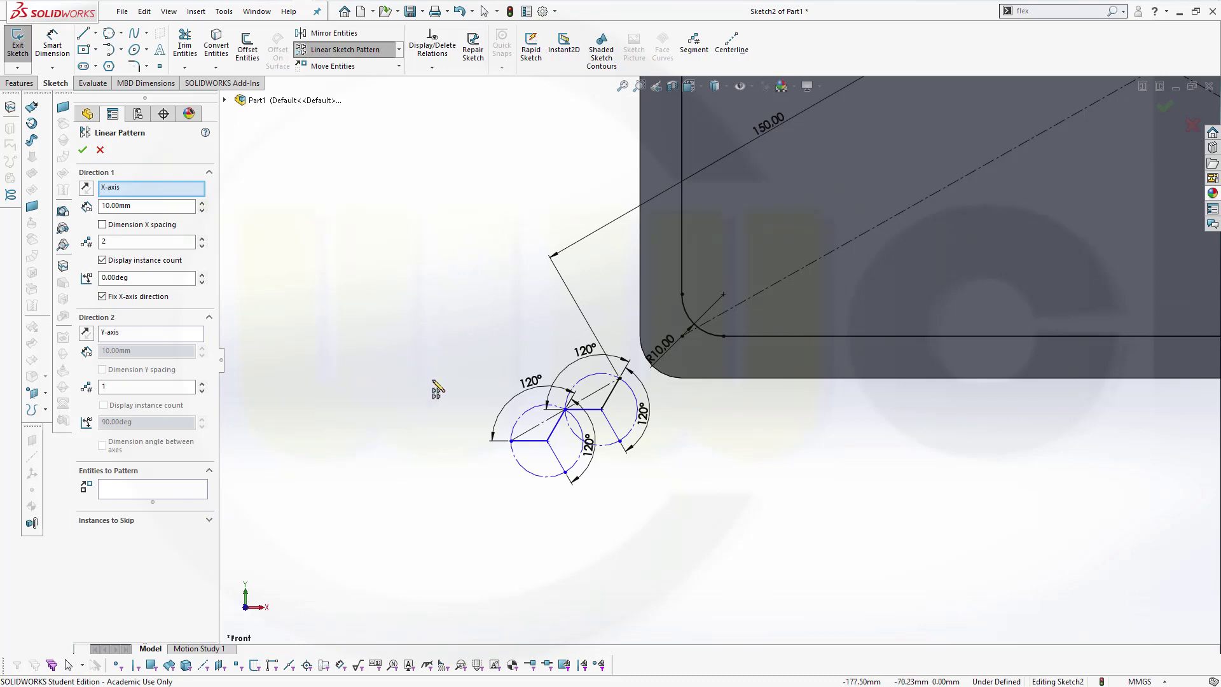
# Step: Choose the six hexagon edges as the entities to pattern
pyautogui.click(136, 493)
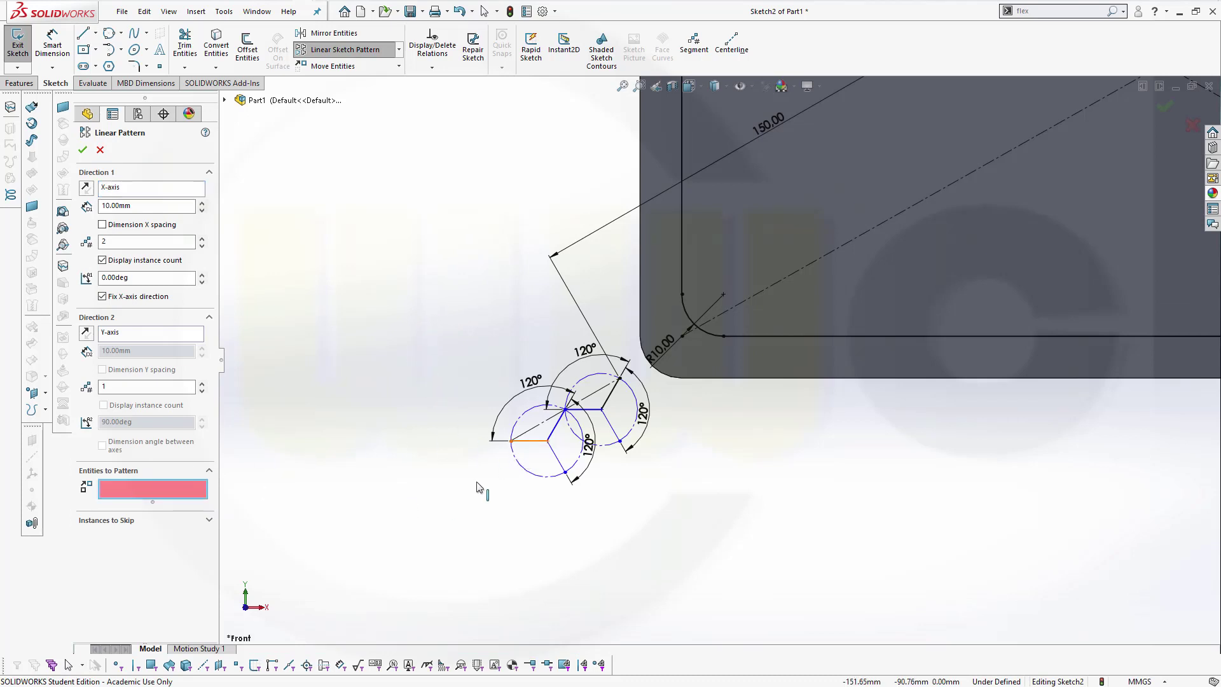
pyautogui.click(530, 440)
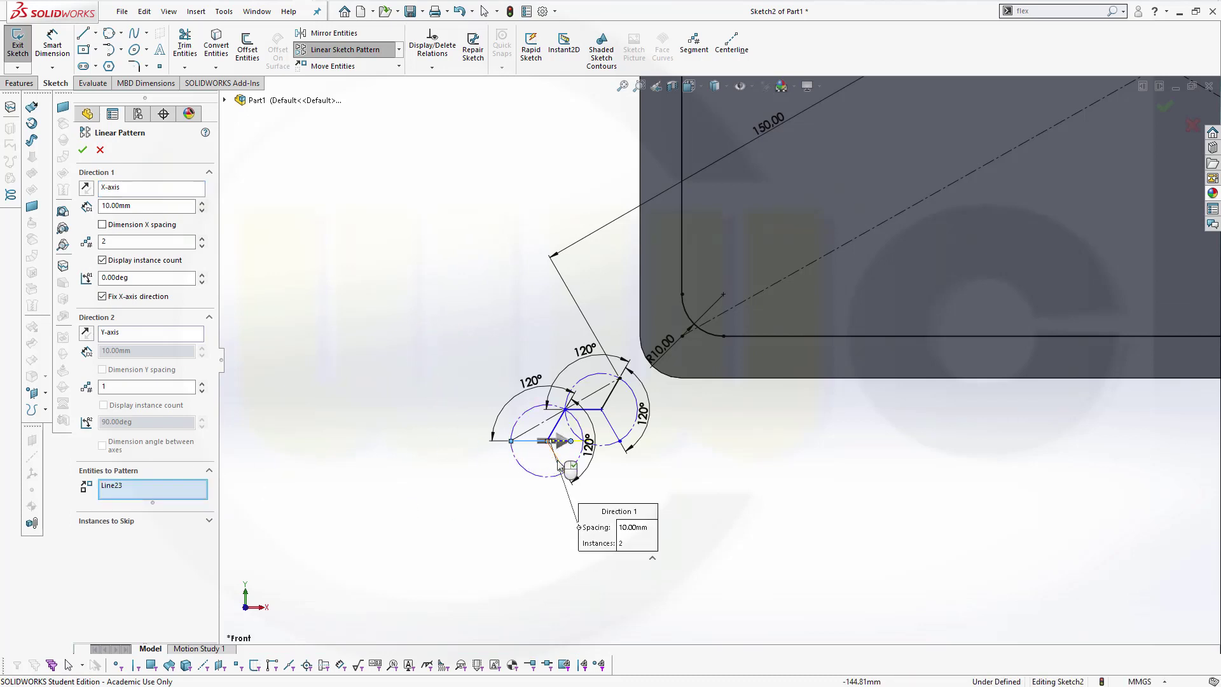
pyautogui.click(562, 455)
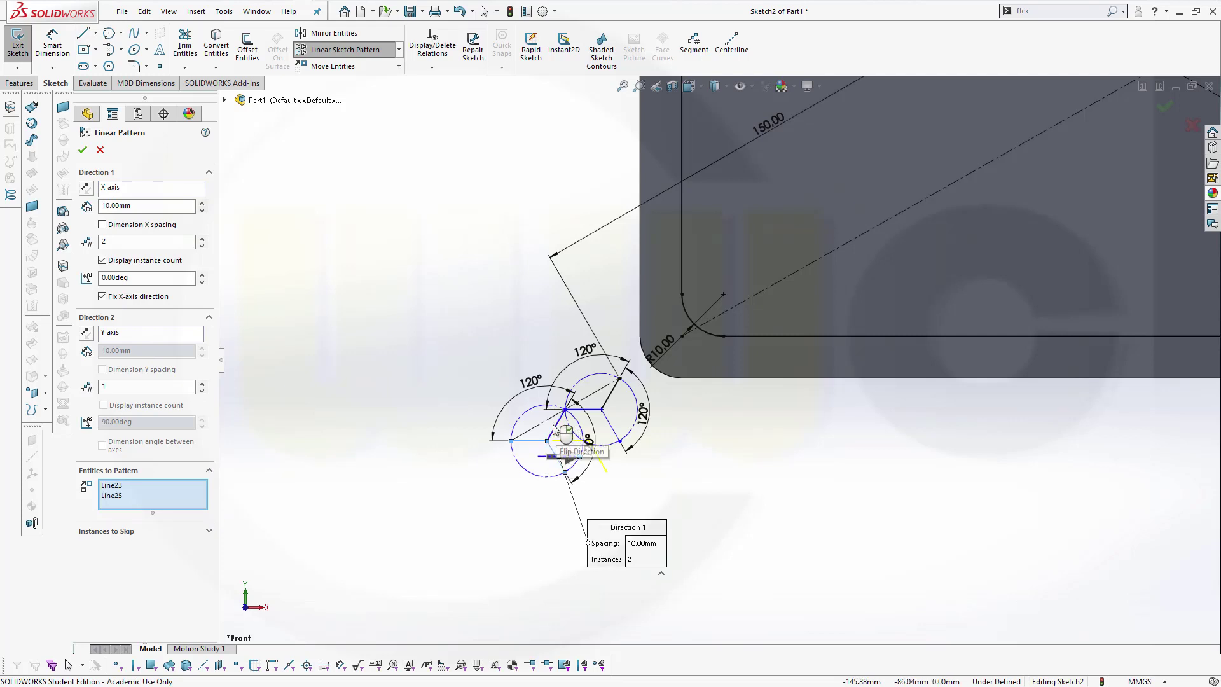
pyautogui.click(586, 411)
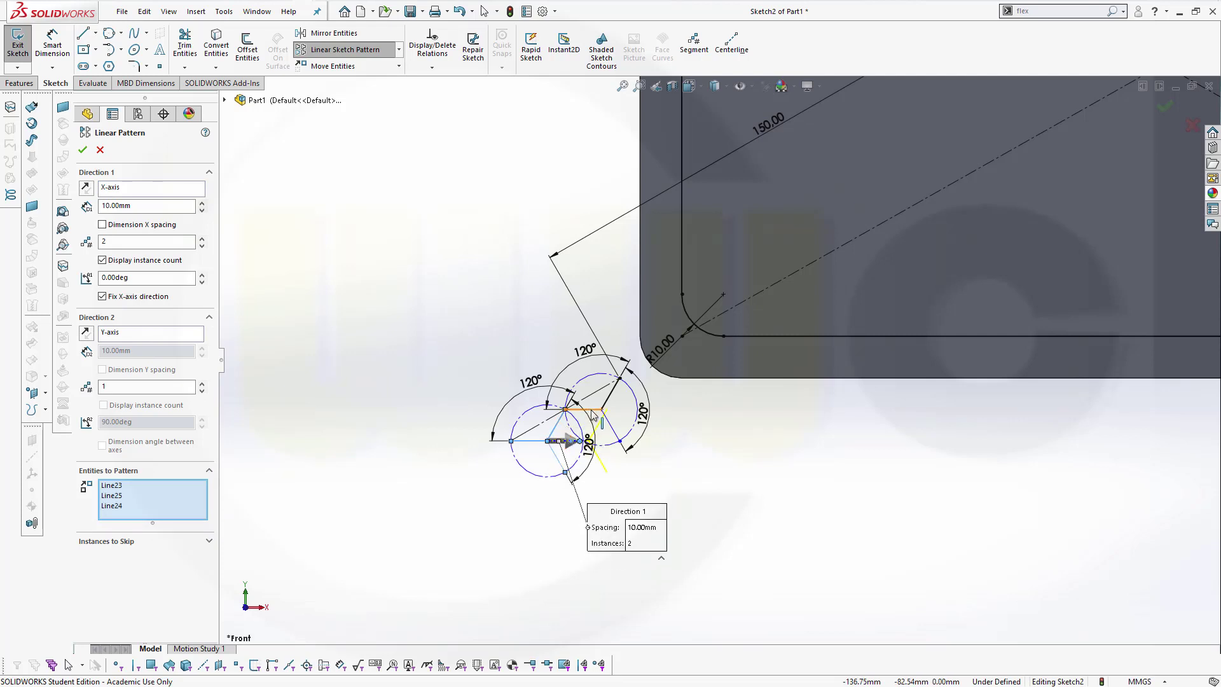
pyautogui.click(607, 431)
pyautogui.click(623, 435)
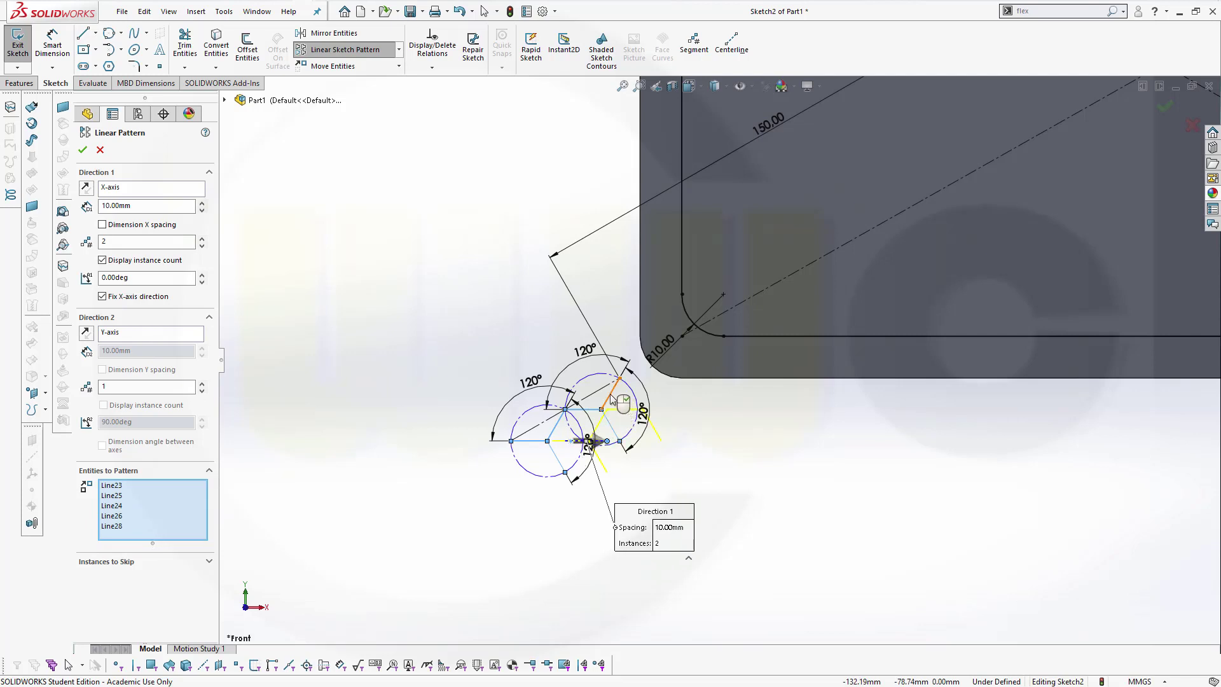
pyautogui.click(618, 395)
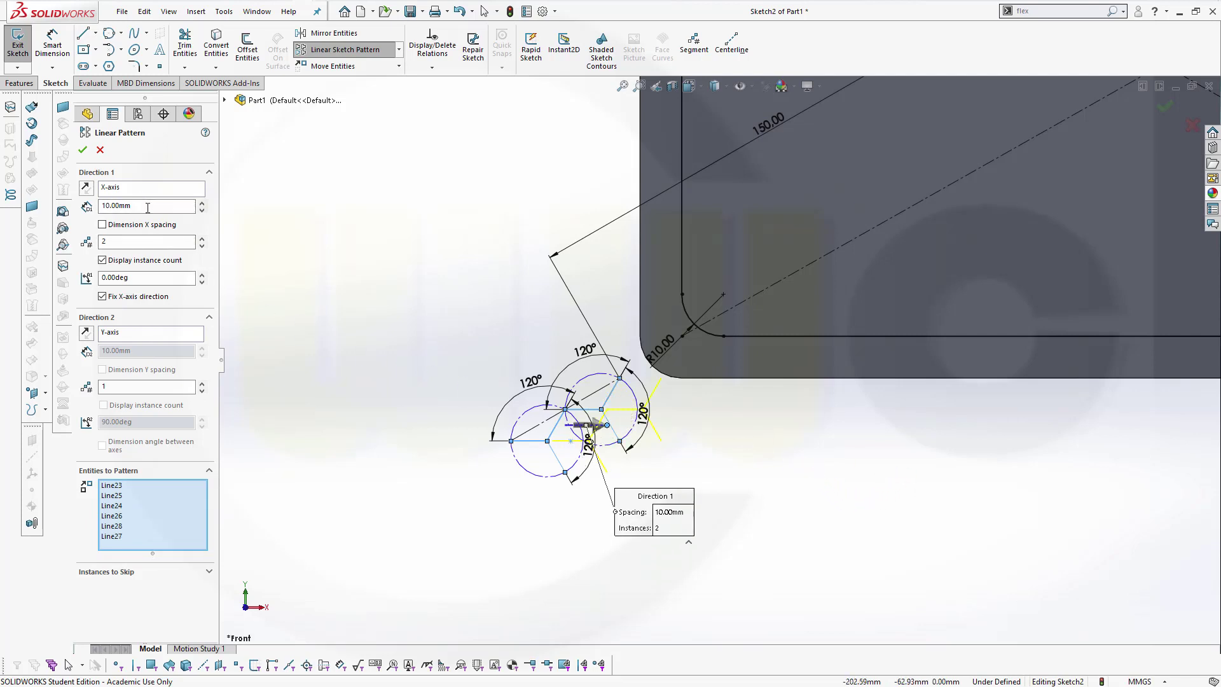
# Step: Set Direction 1 spacing 25.98 mm and Direction 2 to 11 rows spaced 15 mm
pyautogui.moveTo(147, 207); pyautogui.dragTo(64, 209)
pyautogui.write('25.98')
pyautogui.click(115, 387)
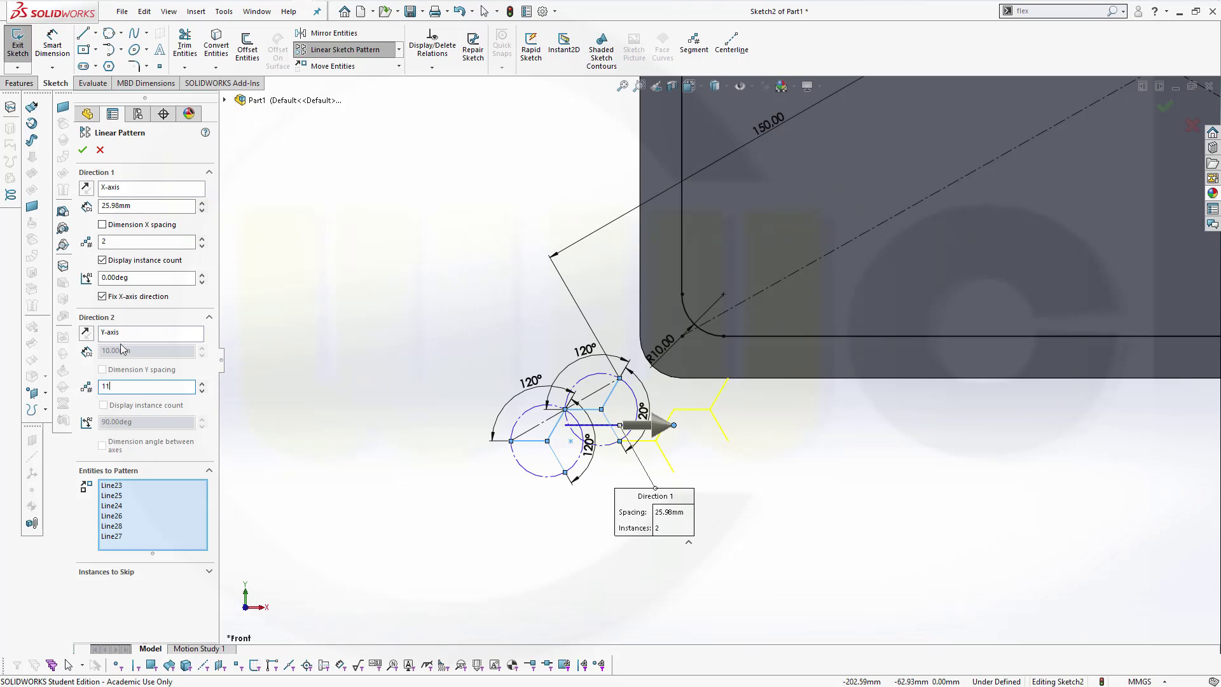
pyautogui.click(127, 350)
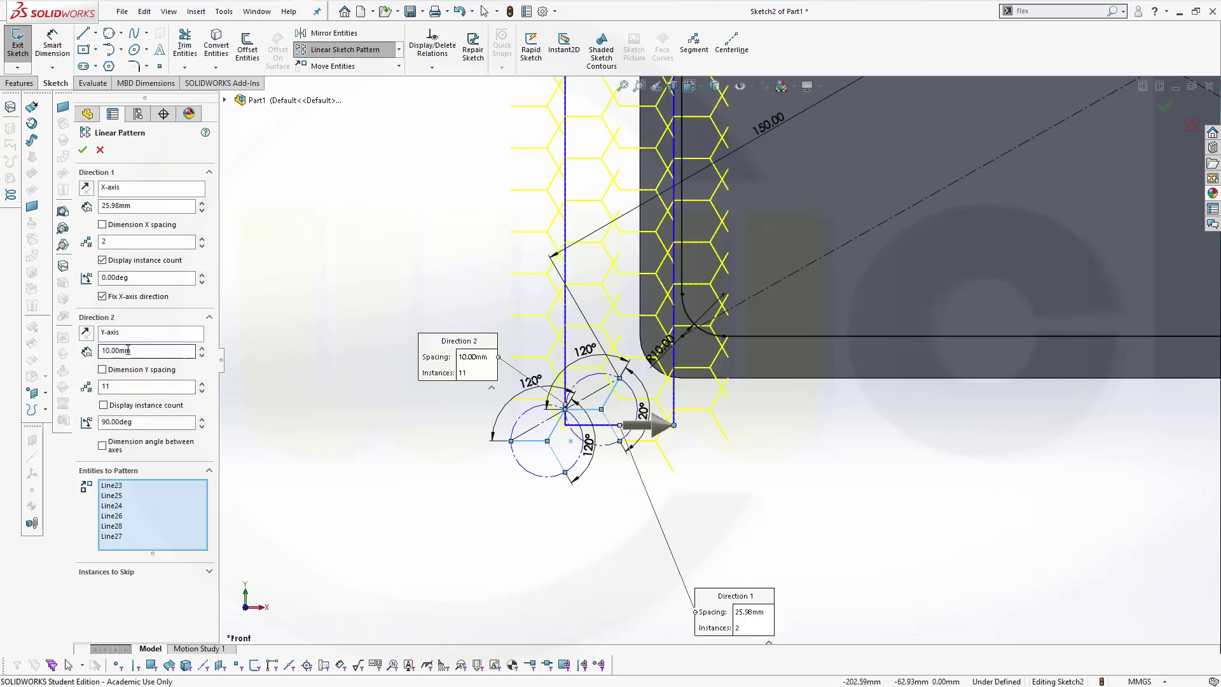
pyautogui.doubleClick(142, 350)
pyautogui.write('15')
pyautogui.press('Return')
pyautogui.click(135, 206)
# Step: Try 12 columns in Direction 1, then settle on 11 columns
pyautogui.doubleClick(127, 241)
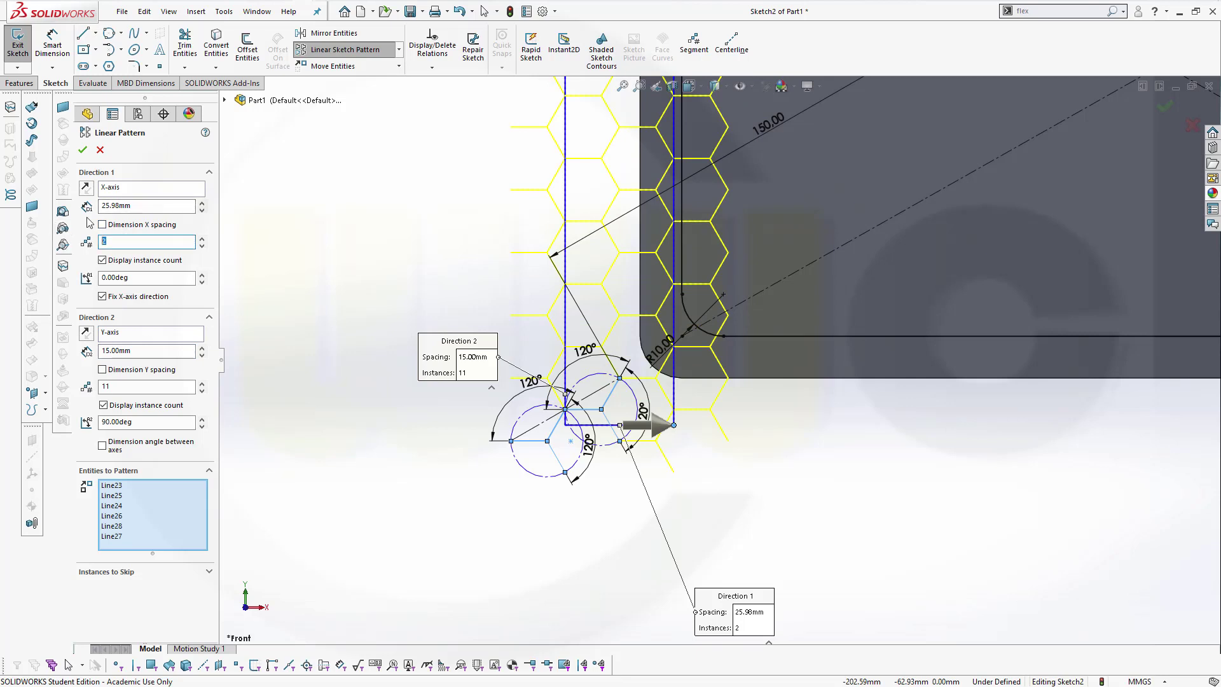
pyautogui.write('12')
pyautogui.press('Return')
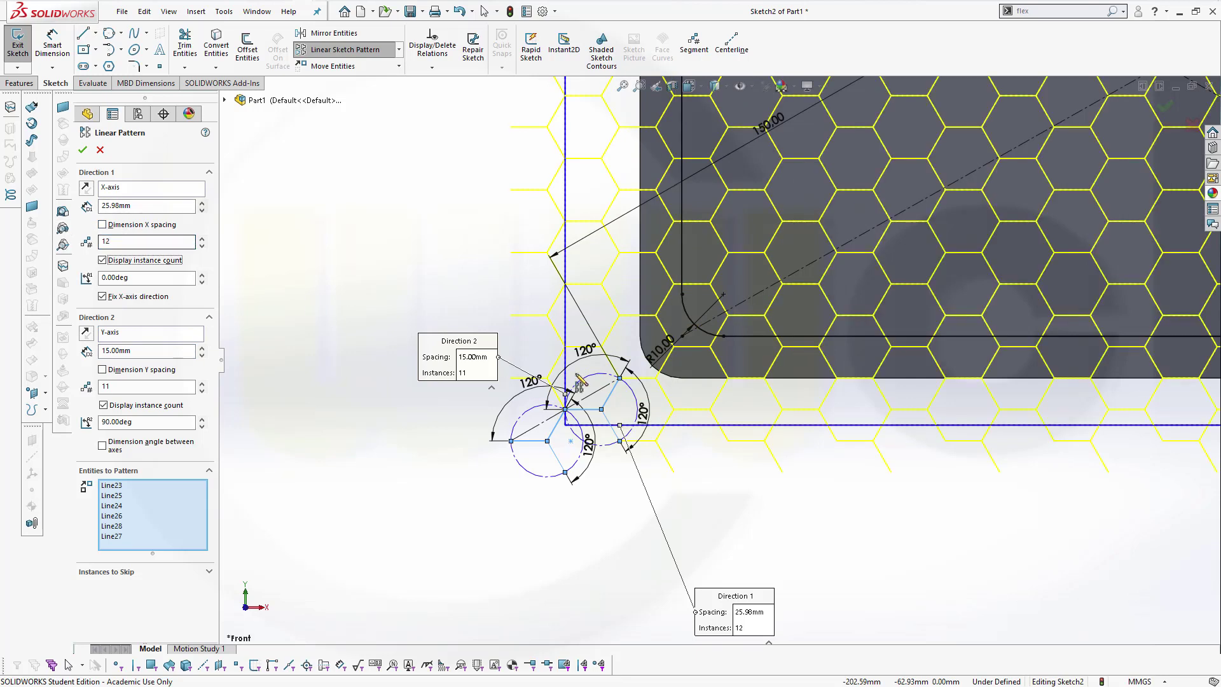
pyautogui.scroll(-2, 906, 467)
pyautogui.scroll(1, 982, 444)
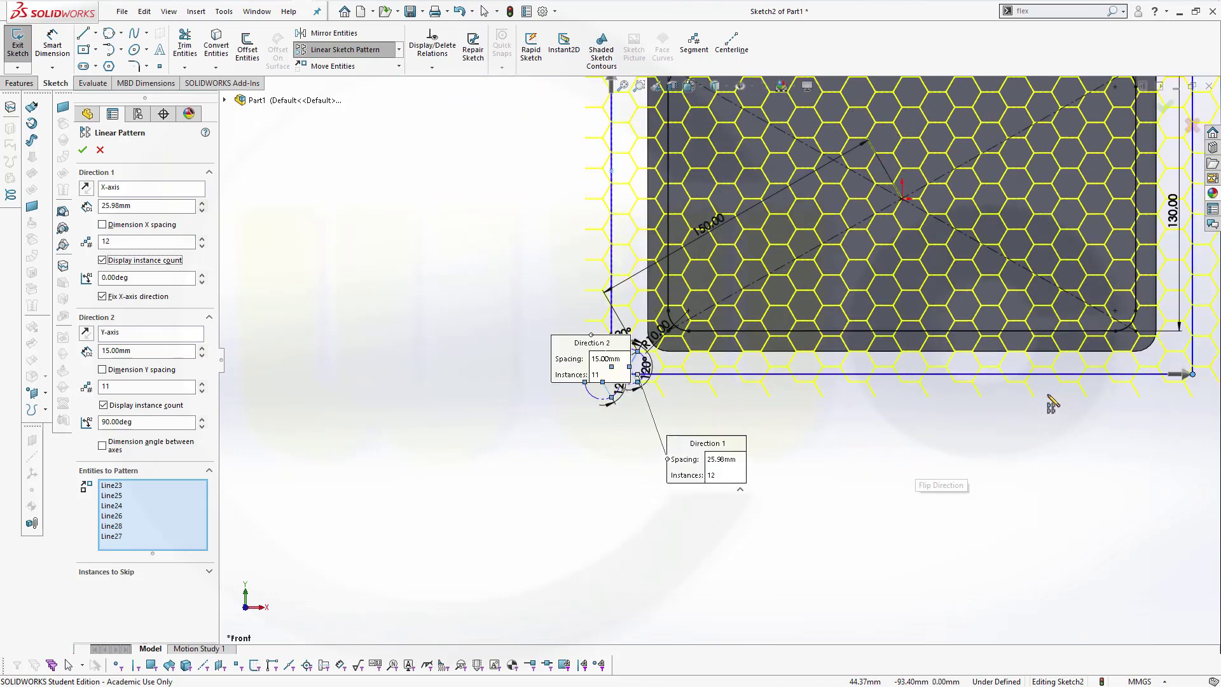
pyautogui.scroll(1, 1049, 403)
pyautogui.scroll(1, 1087, 394)
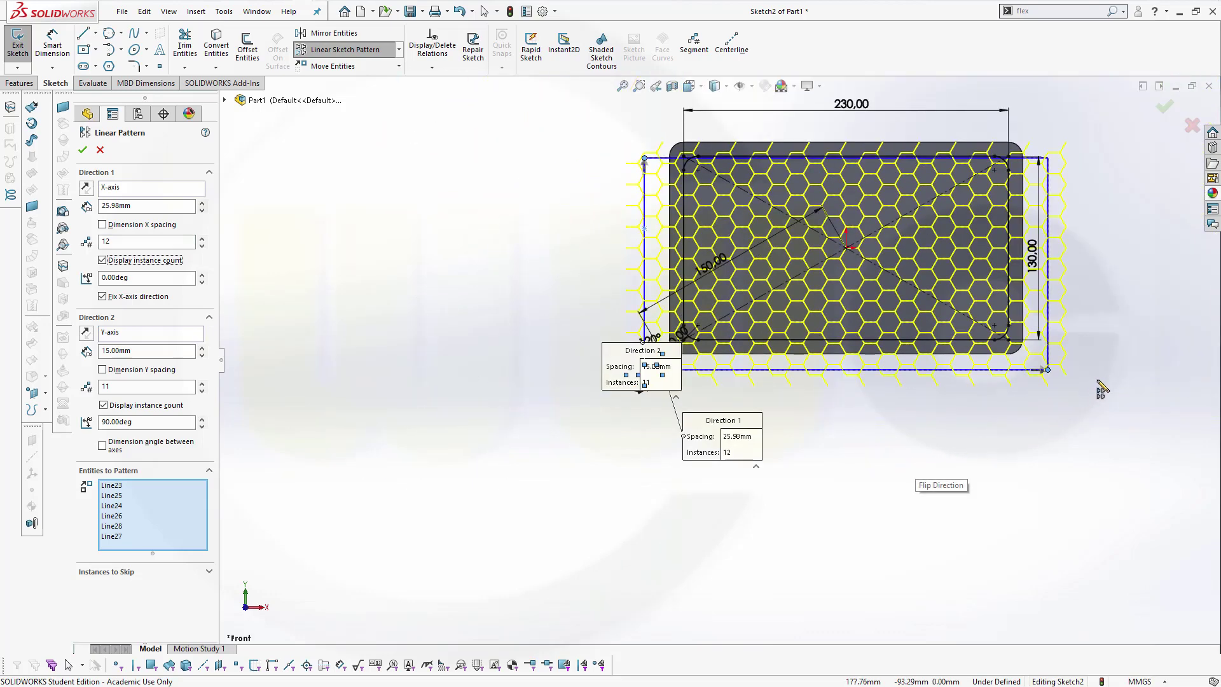
pyautogui.doubleClick(134, 242)
pyautogui.write('11')
pyautogui.press('Return')
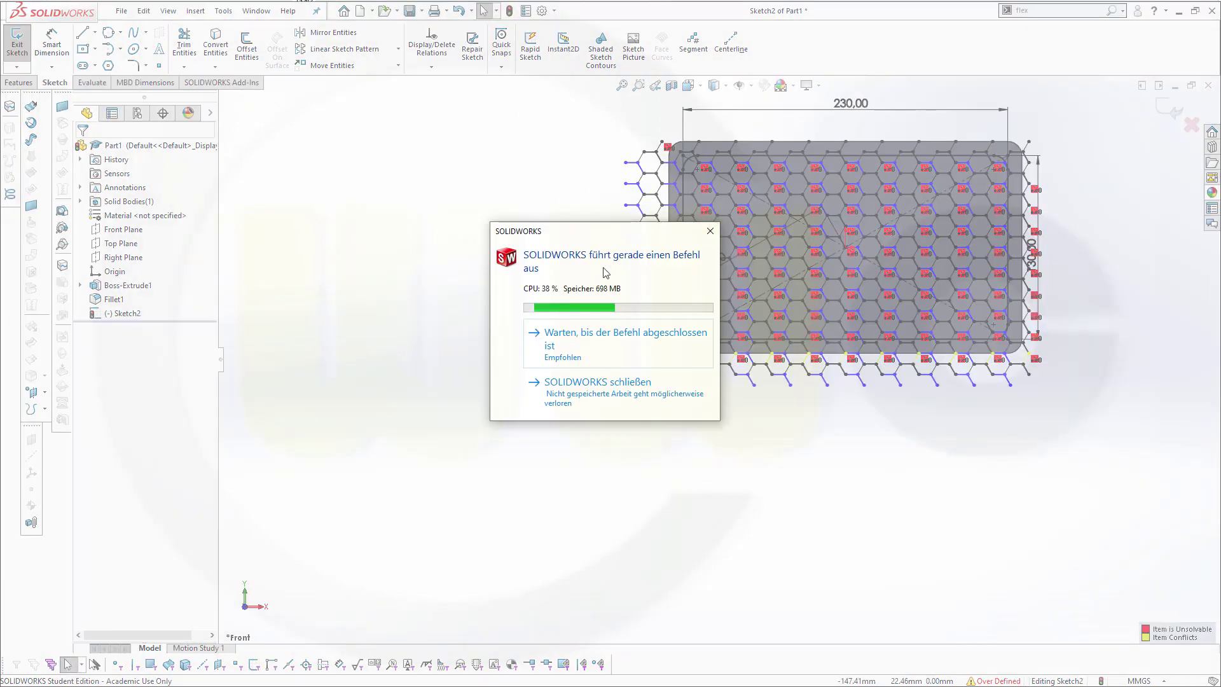
# Step: Wait for the 11 by 11 hexagon pattern to finish computing over the plate
pyautogui.click(585, 335)
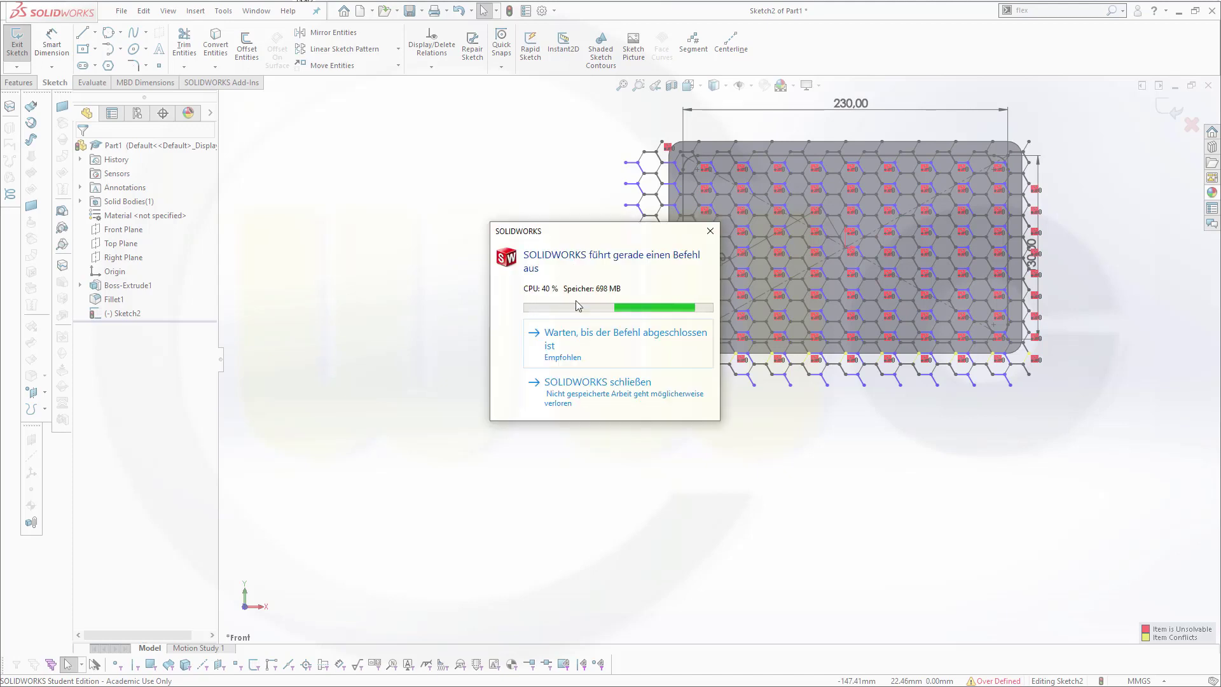
pyautogui.click(579, 335)
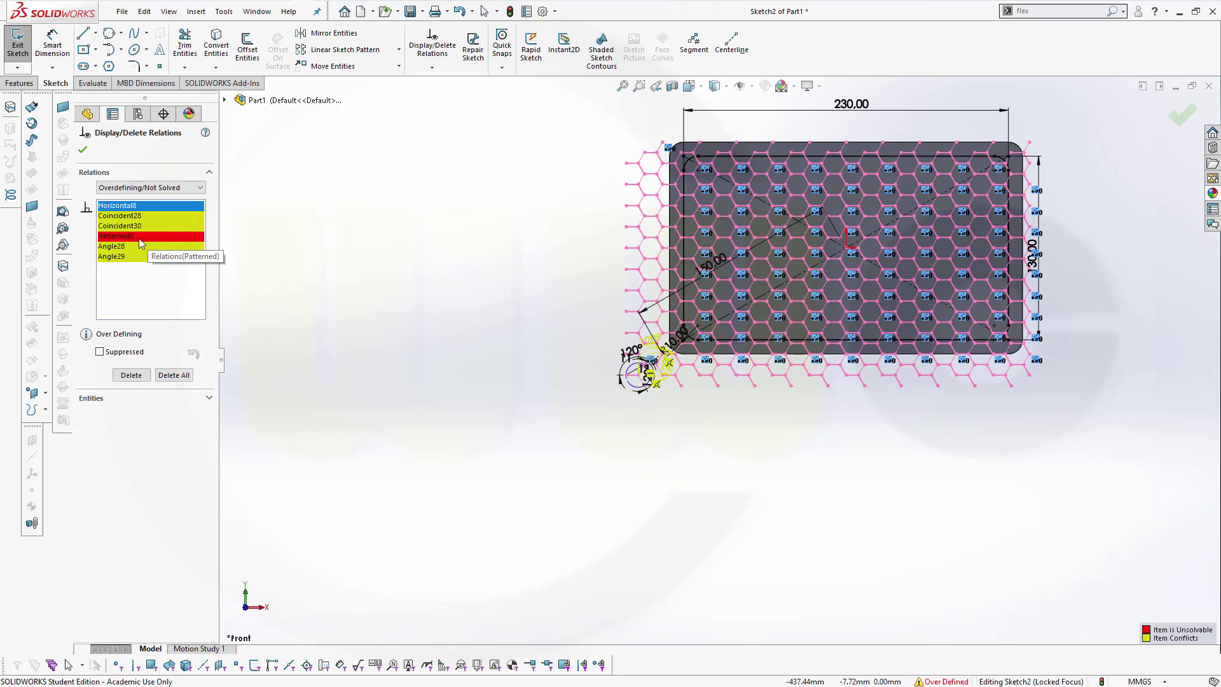
# Step: Delete the conflicting Patterned0 relation and close Display/Delete Relations
pyautogui.click(138, 238)
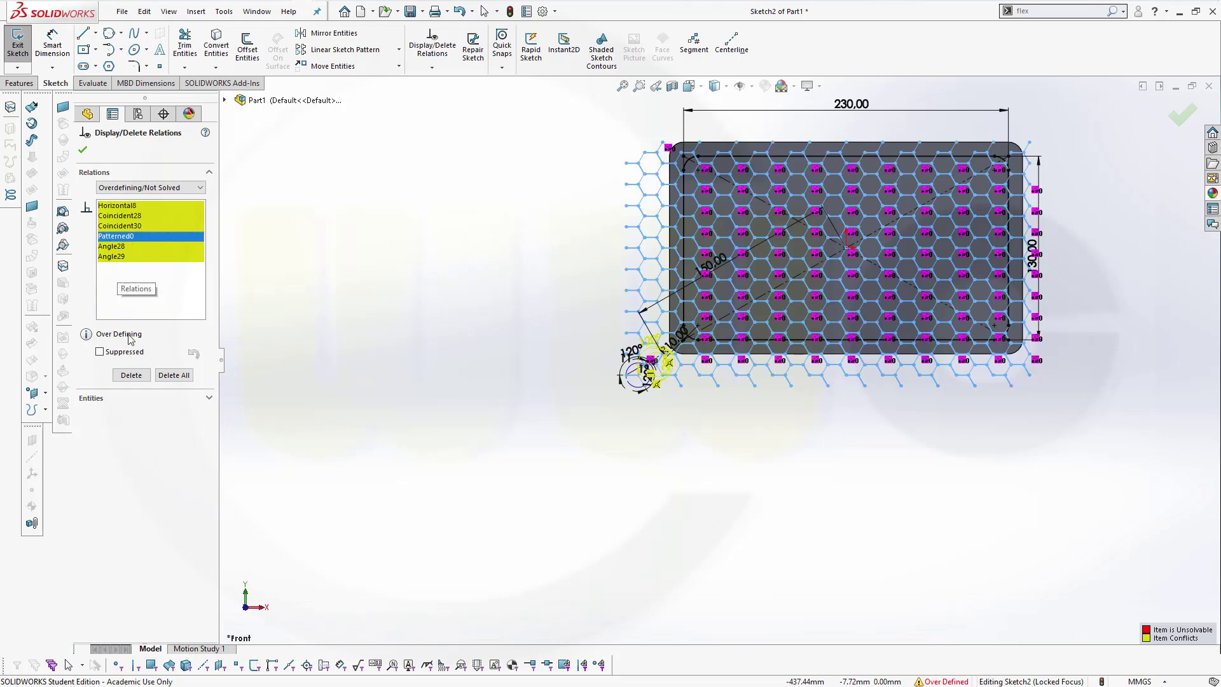
pyautogui.click(131, 375)
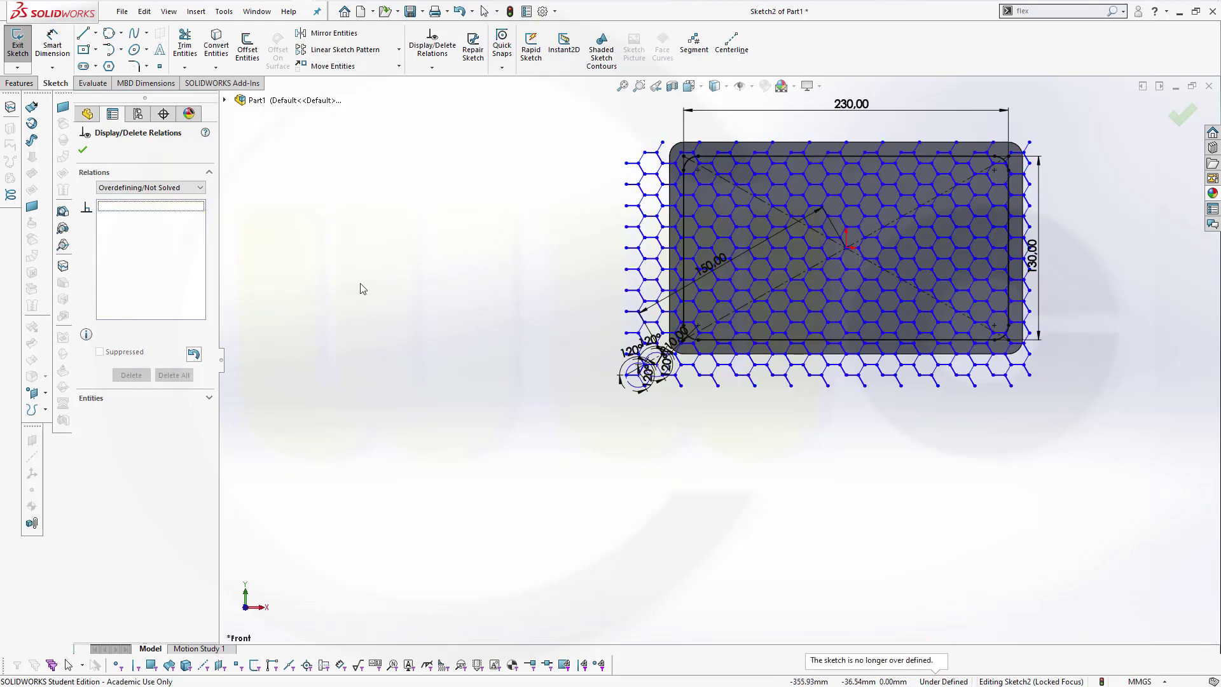
pyautogui.click(84, 151)
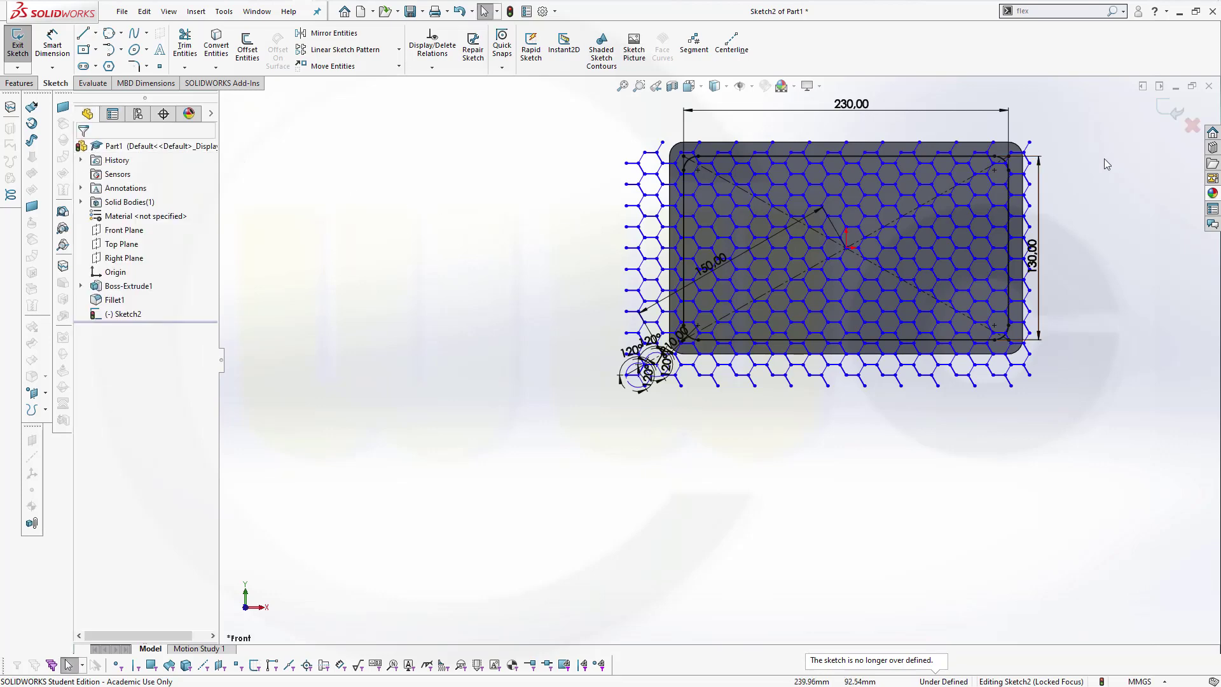
# Step: Re-dimension the plate's 130 mm height between top and bottom edges, placed right of the plate
pyautogui.press('f')
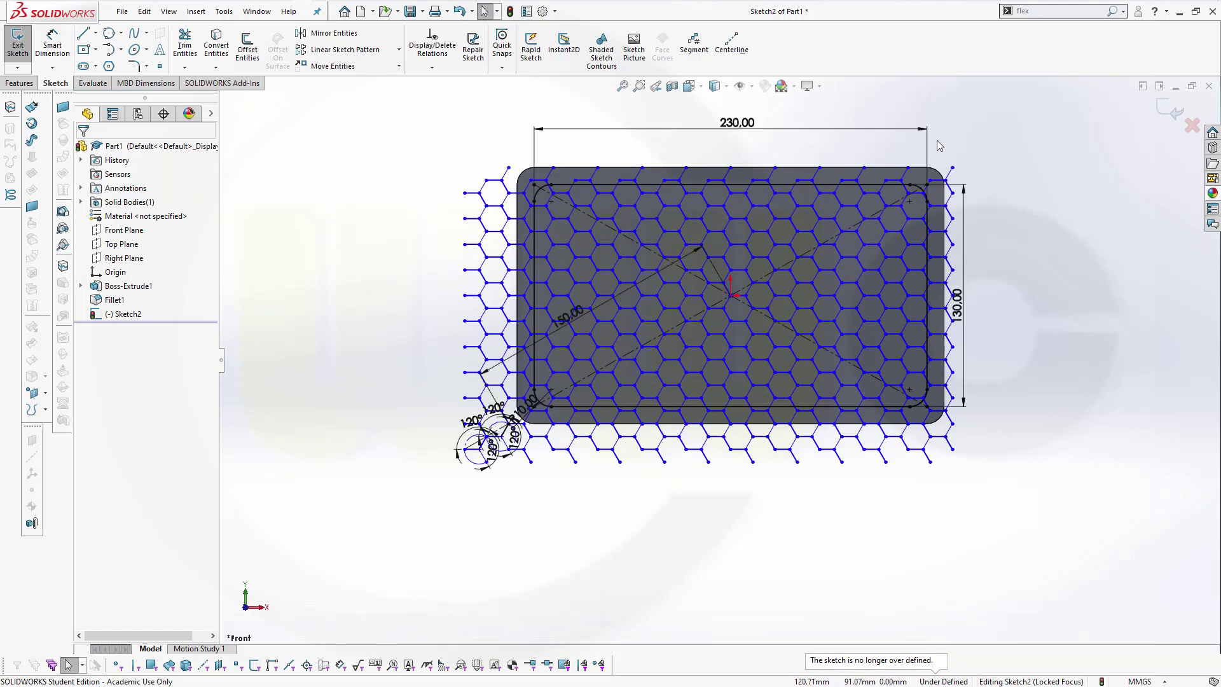
pyautogui.moveTo(938, 138); pyautogui.dragTo(977, 500)
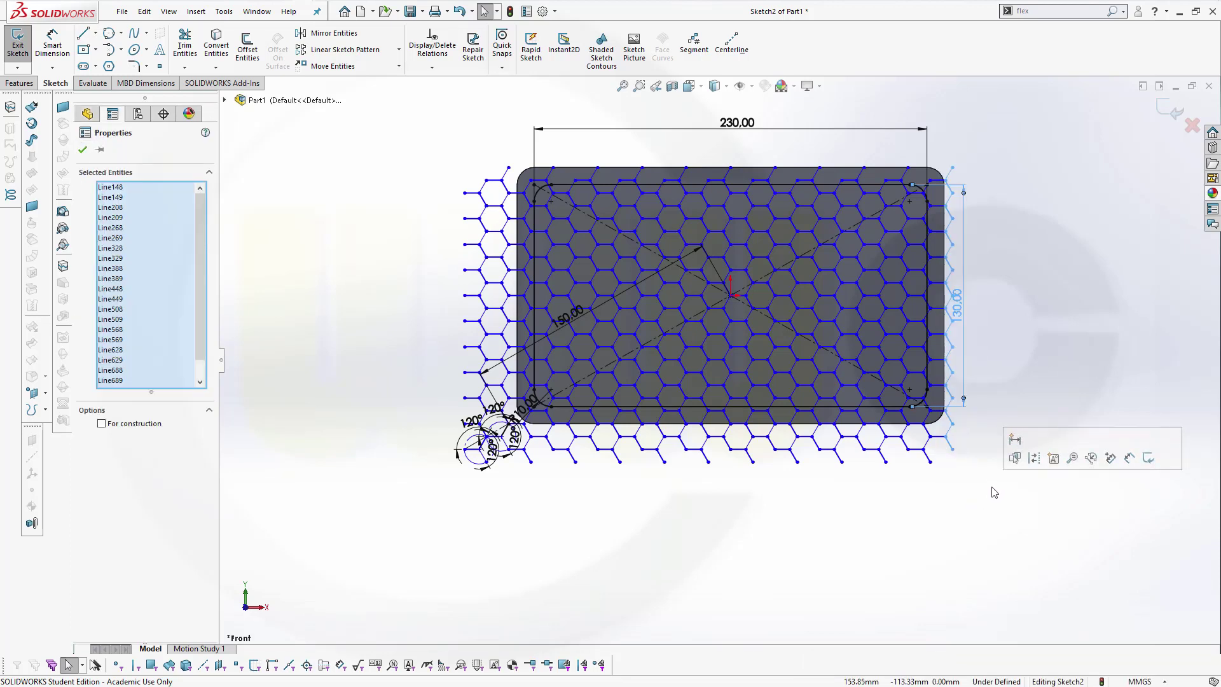
pyautogui.click(991, 484)
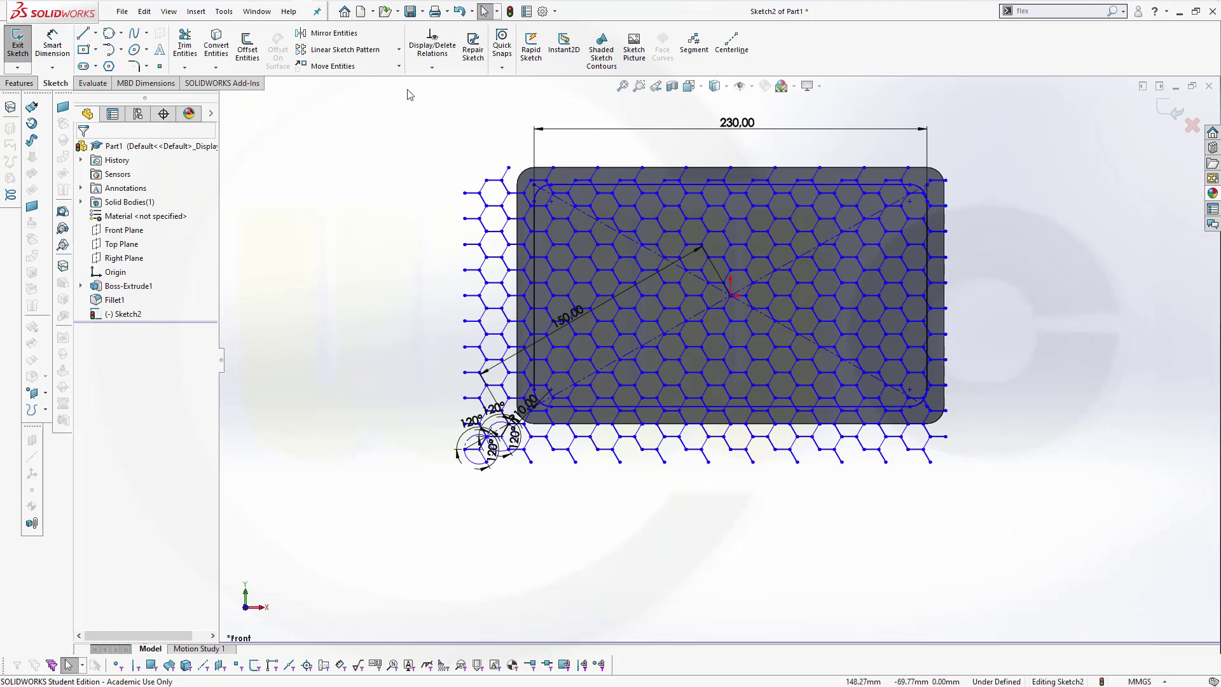
pyautogui.click(65, 47)
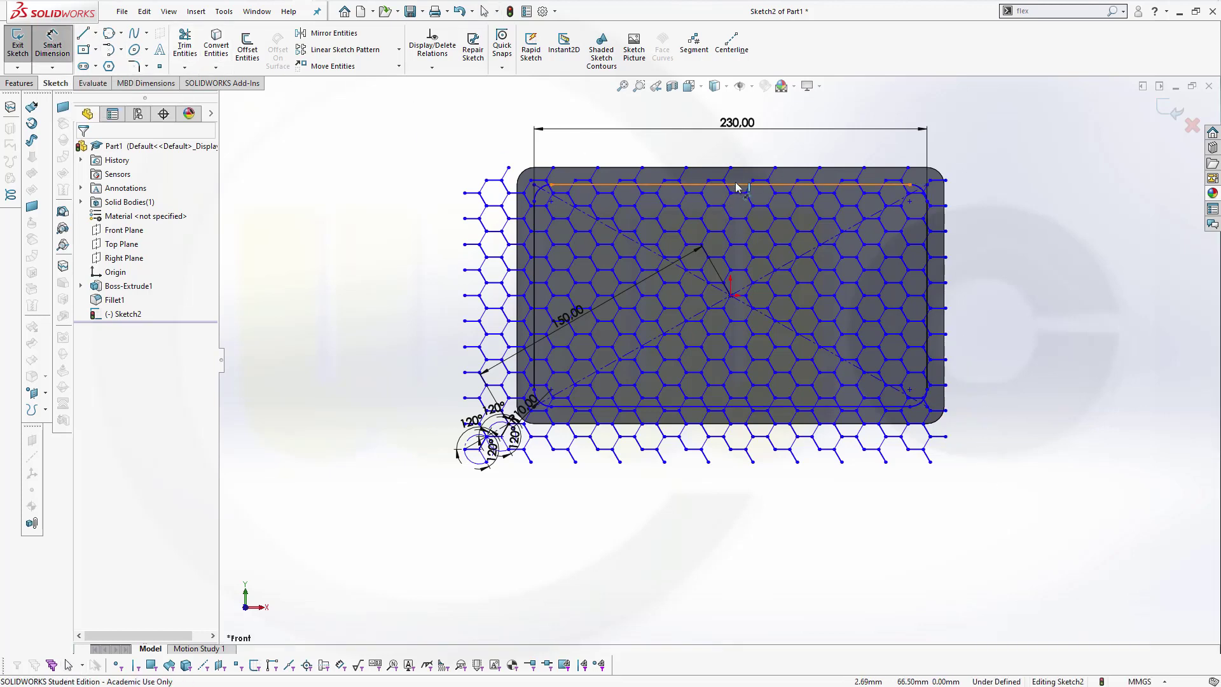
pyautogui.click(737, 188)
pyautogui.click(733, 407)
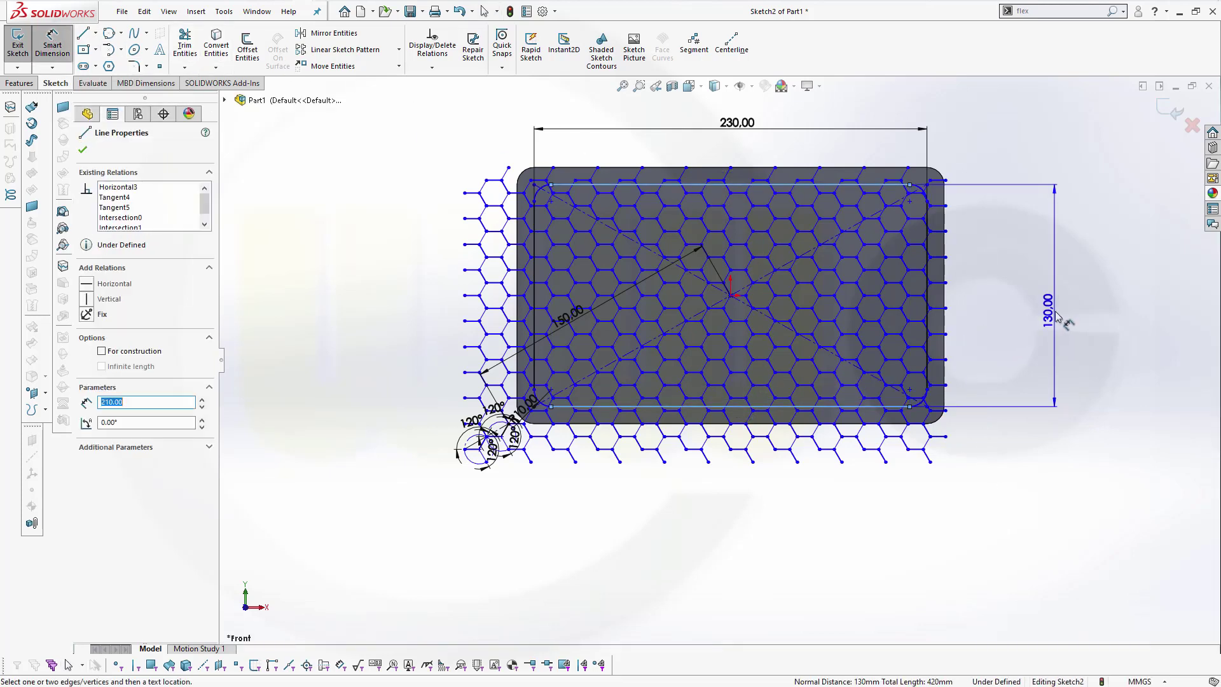
pyautogui.click(1056, 317)
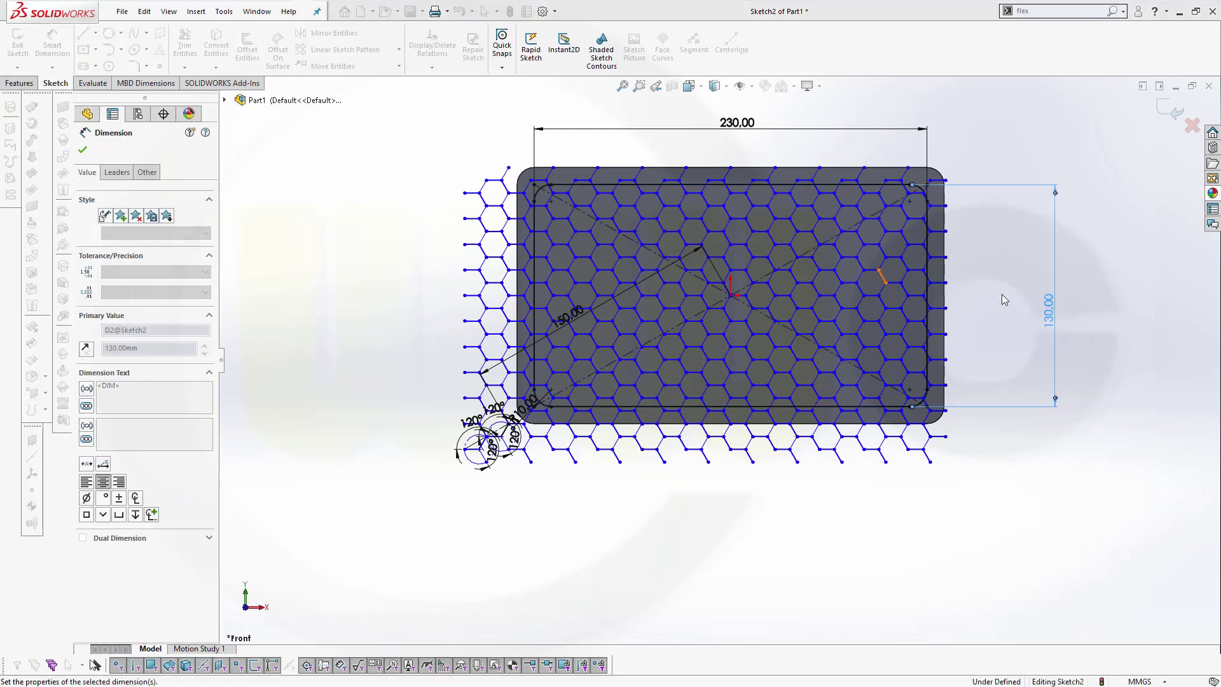
pyautogui.click(1001, 293)
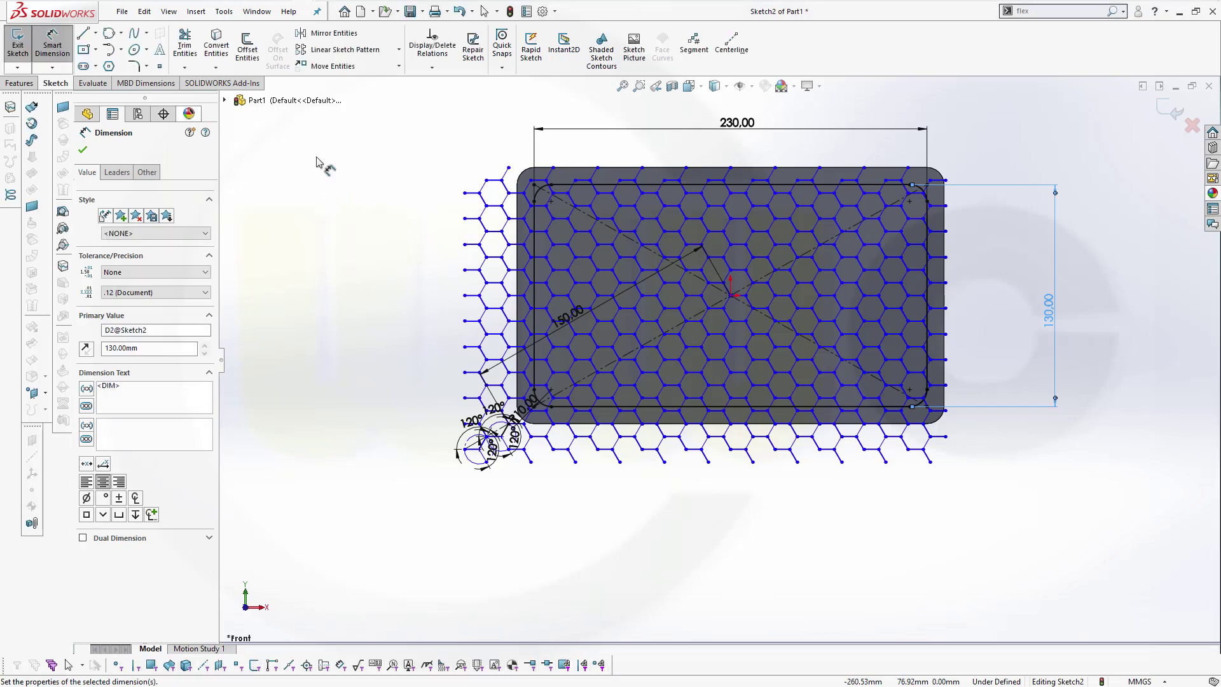
# Step: Finish dimensioning and box-select the leftmost hexagon column for deletion
pyautogui.rightClick(431, 184)
pyautogui.click(423, 169)
pyautogui.click(451, 141)
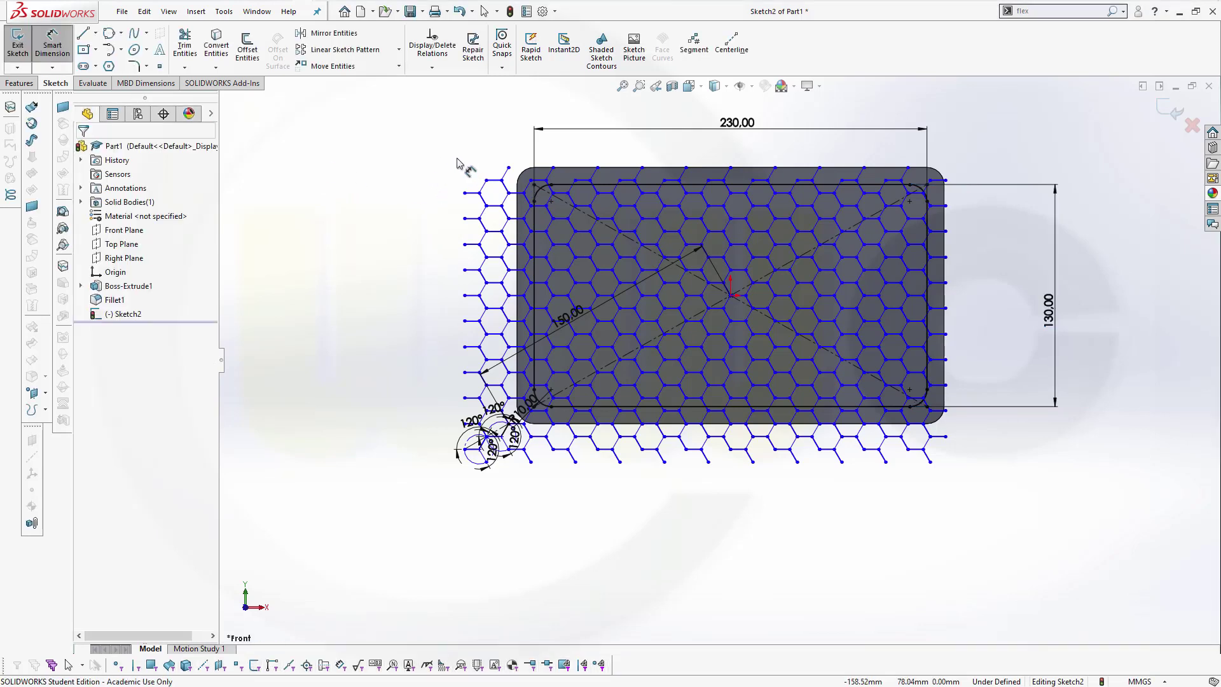
pyautogui.press('Escape')
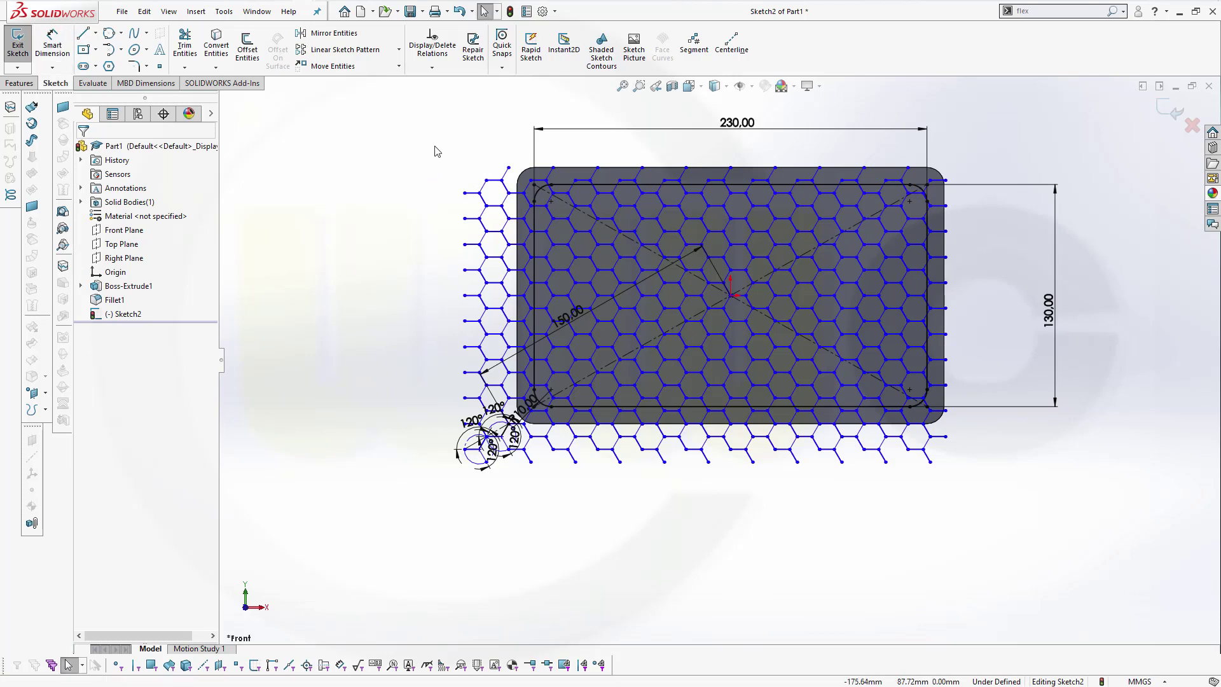
pyautogui.moveTo(434, 146)
pyautogui.mouseDown()
pyautogui.moveTo(513, 304)
pyautogui.moveTo(515, 498)
pyautogui.moveTo(535, 503)
pyautogui.mouseUp()
# Step: Delete the leftmost hexagon column with its dimensions and the hexagon row below the plate
pyautogui.press('Delete')
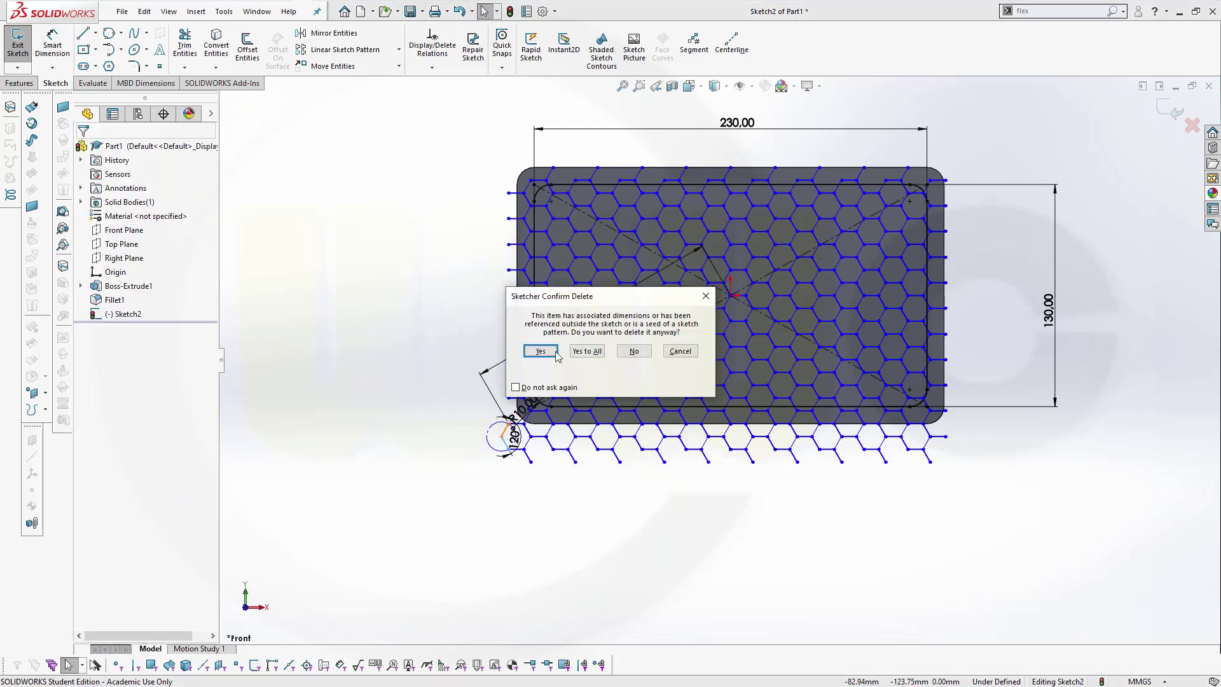
pyautogui.click(539, 351)
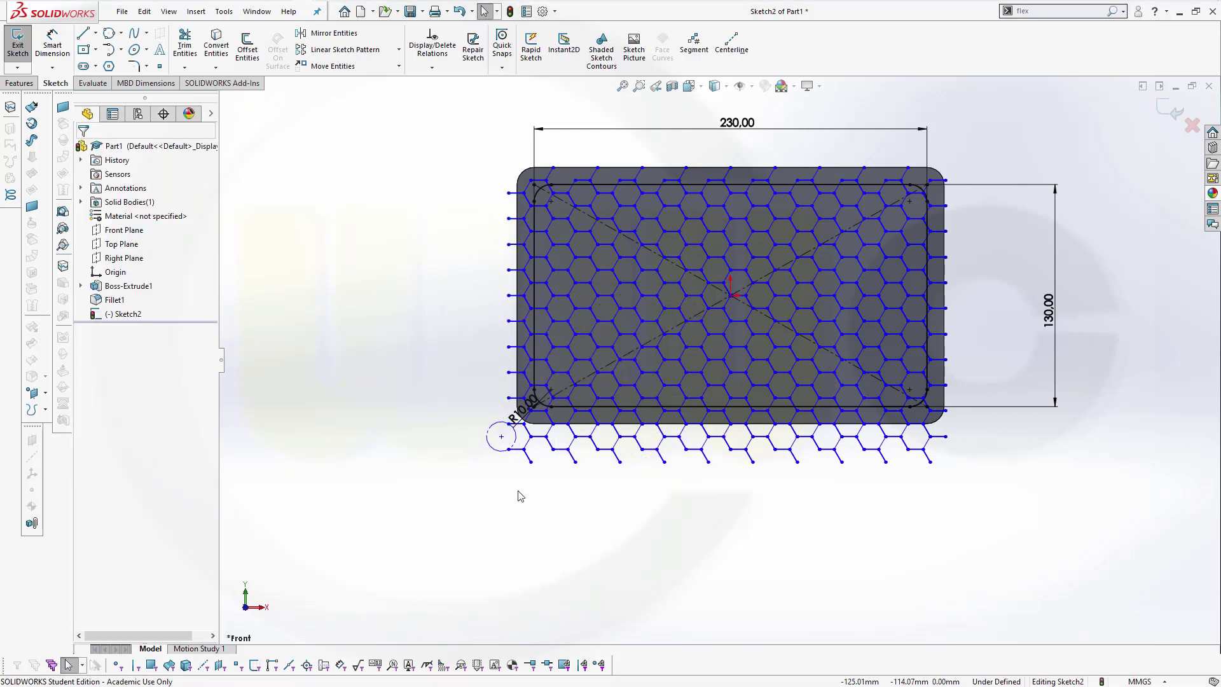
pyautogui.moveTo(469, 485); pyautogui.dragTo(992, 415)
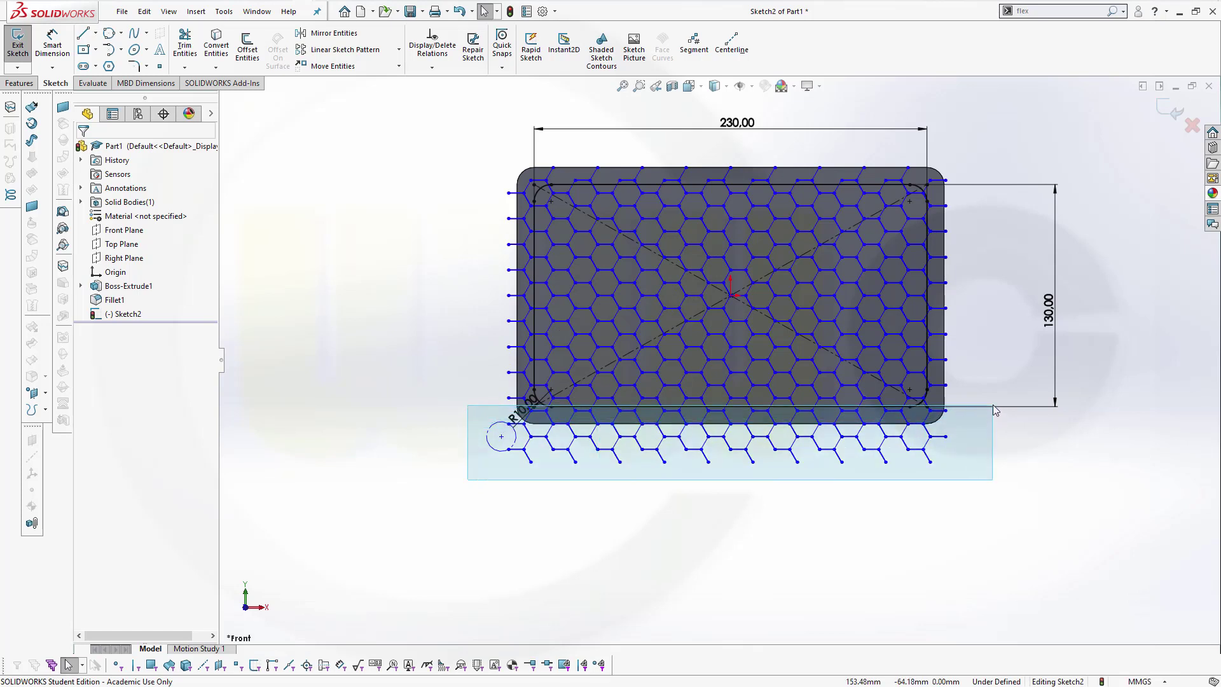
pyautogui.moveTo(993, 412); pyautogui.dragTo(995, 427)
pyautogui.press('Delete')
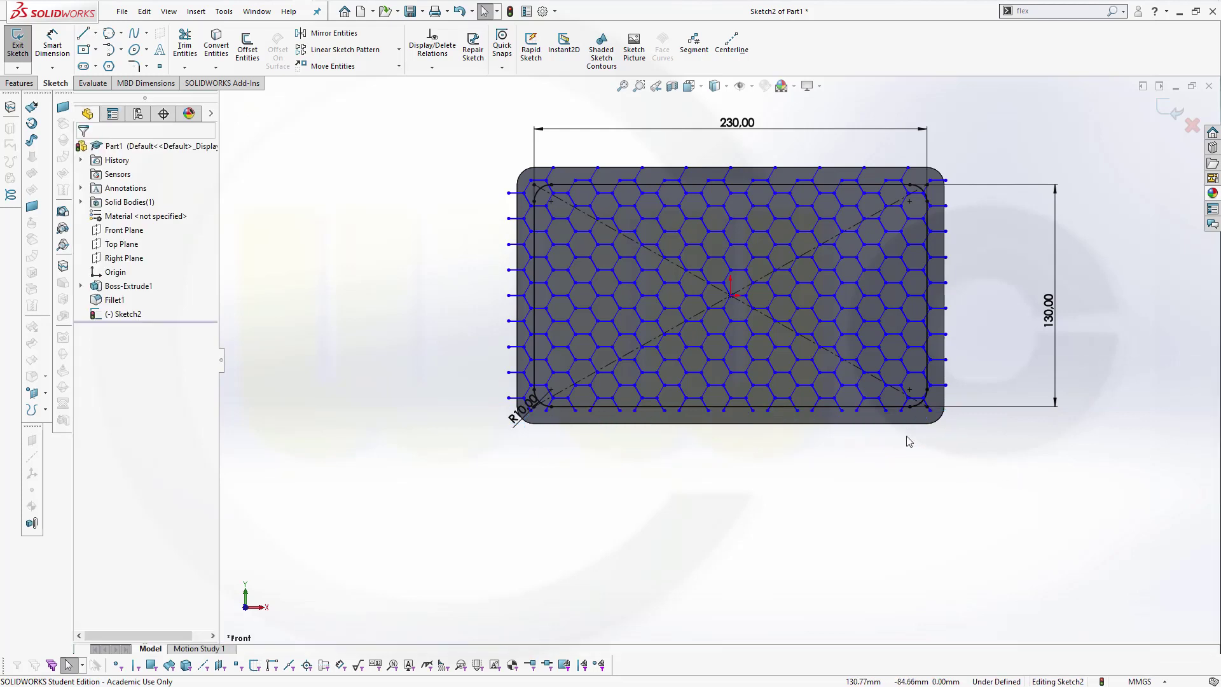
# Step: Delete the column of hex edges at the left and clear the selection
pyautogui.moveTo(490, 152); pyautogui.dragTo(531, 446)
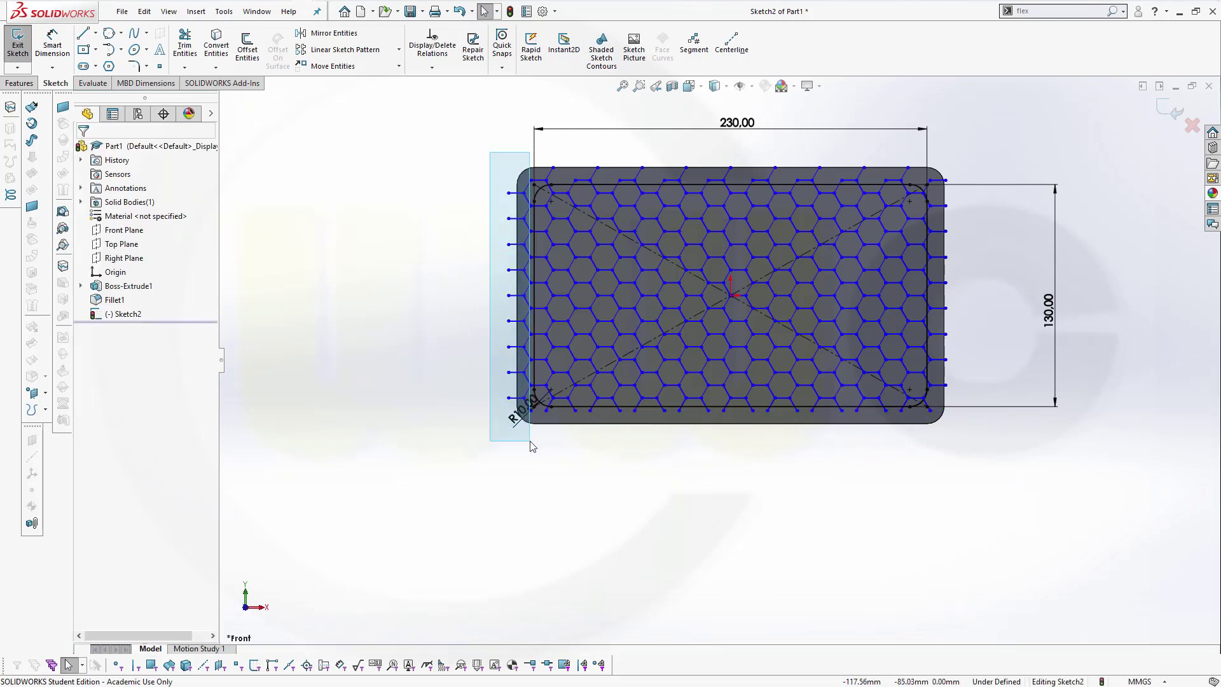
pyautogui.moveTo(531, 445); pyautogui.dragTo(532, 447)
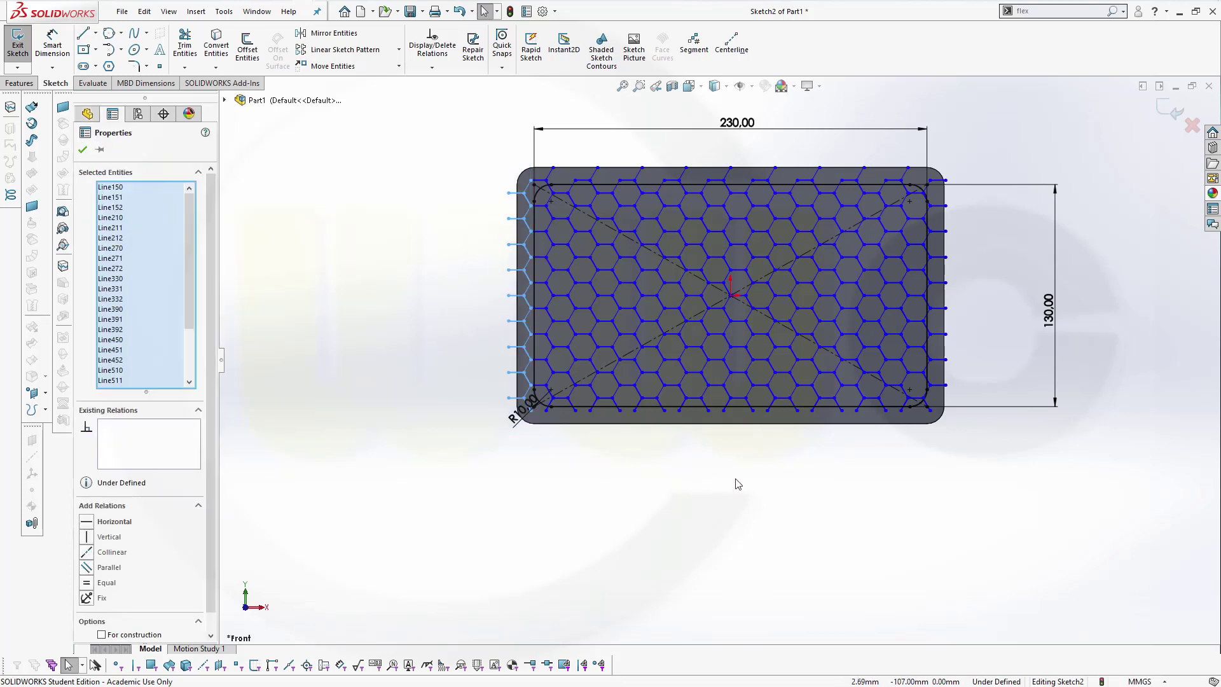
pyautogui.press('Delete')
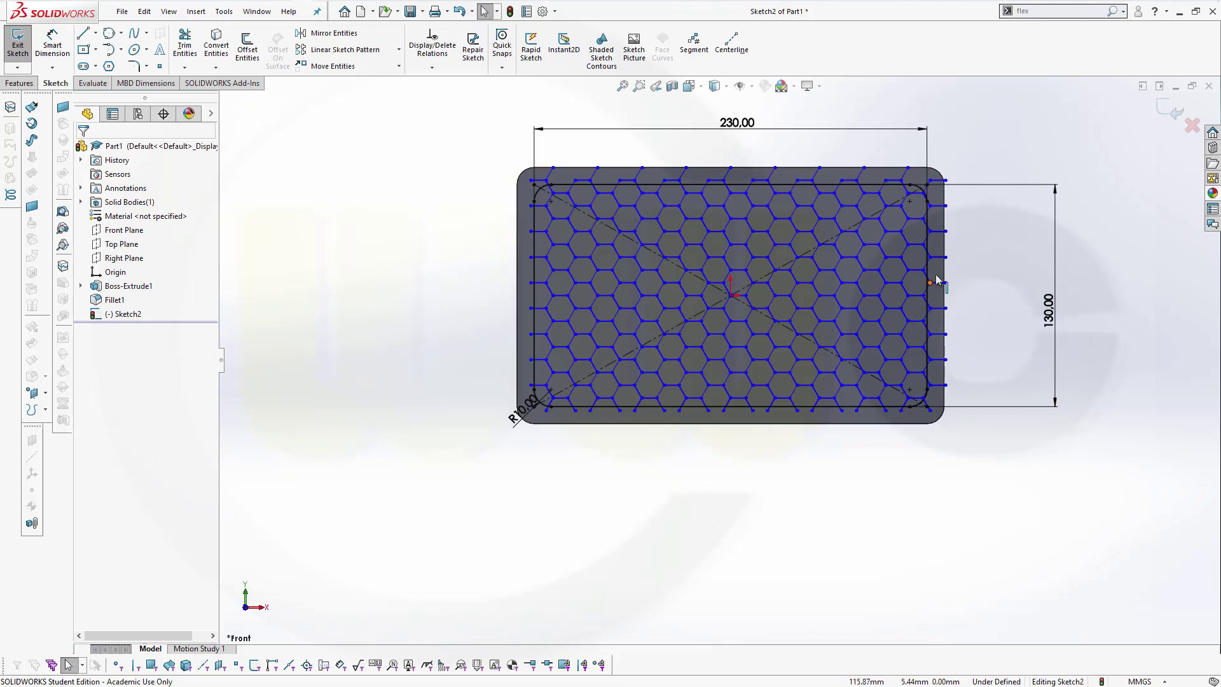
pyautogui.scroll(1, 954, 215)
pyautogui.scroll(-1, 850, 264)
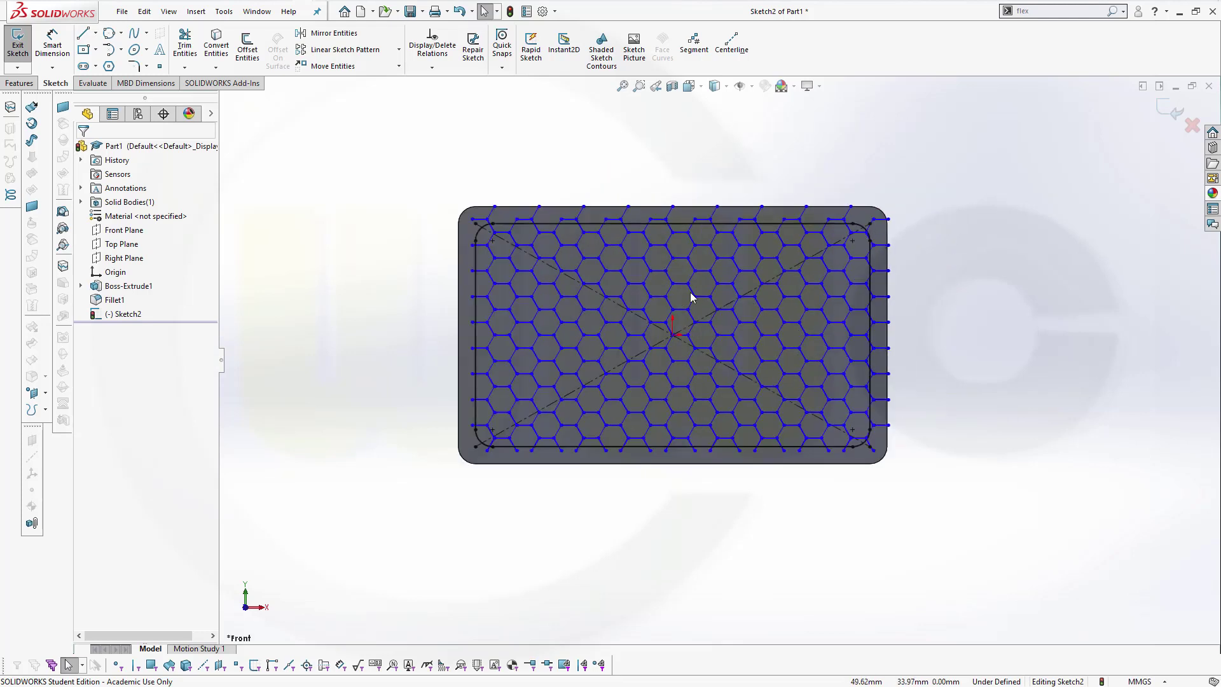
pyautogui.scroll(-2, 688, 292)
pyautogui.moveTo(260, 169)
pyautogui.mouseDown()
pyautogui.moveTo(646, 217)
pyautogui.moveTo(936, 226)
pyautogui.mouseUp()
pyautogui.click(958, 341)
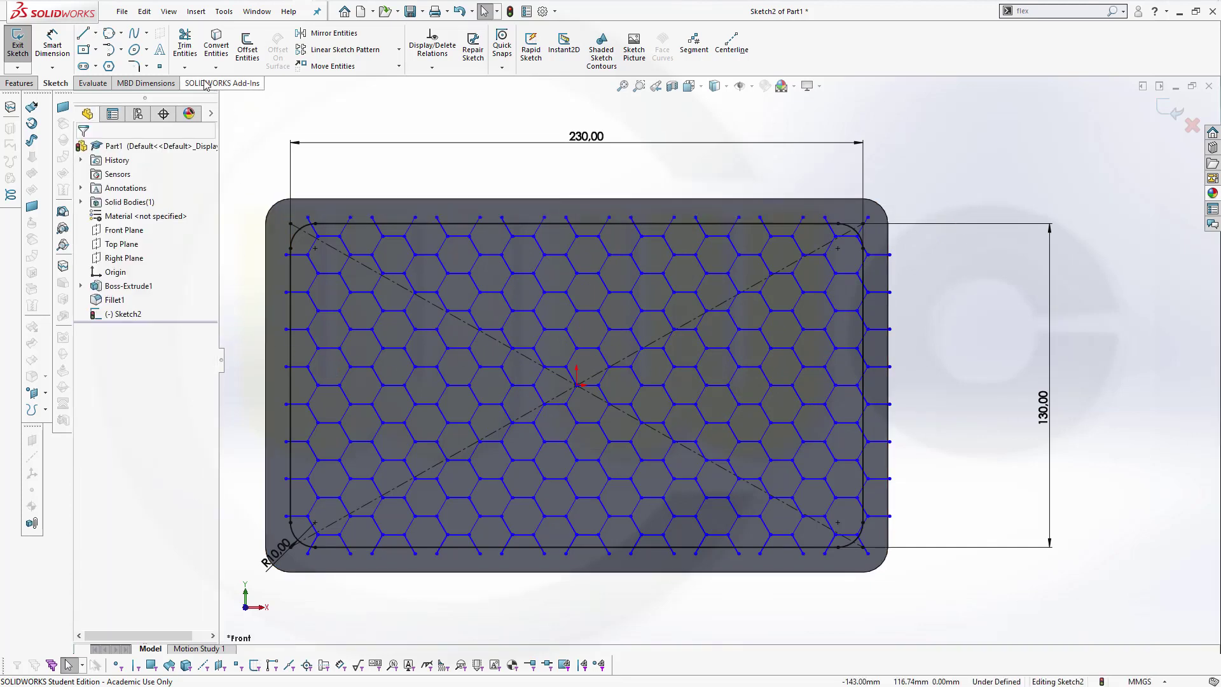
# Step: Power-trim every hexagon stub sticking above the plate's top edge
pyautogui.click(184, 43)
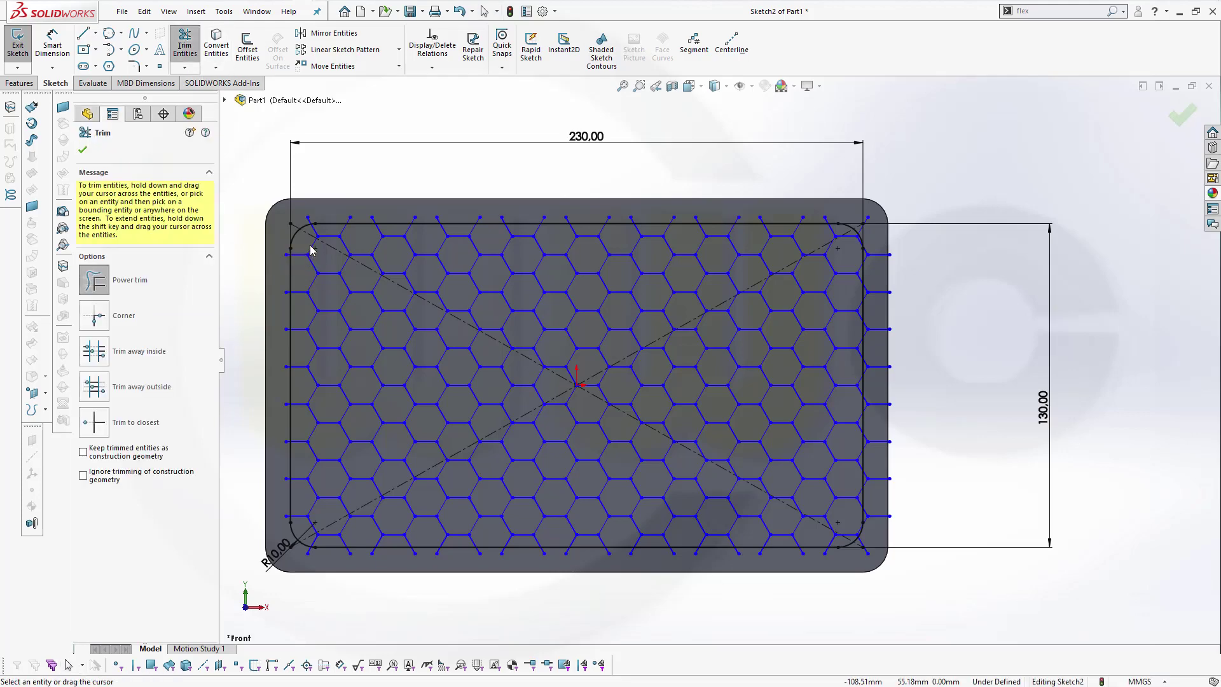
pyautogui.scroll(2, 413, 280)
pyautogui.scroll(-3, 488, 292)
pyautogui.scroll(-2, 487, 292)
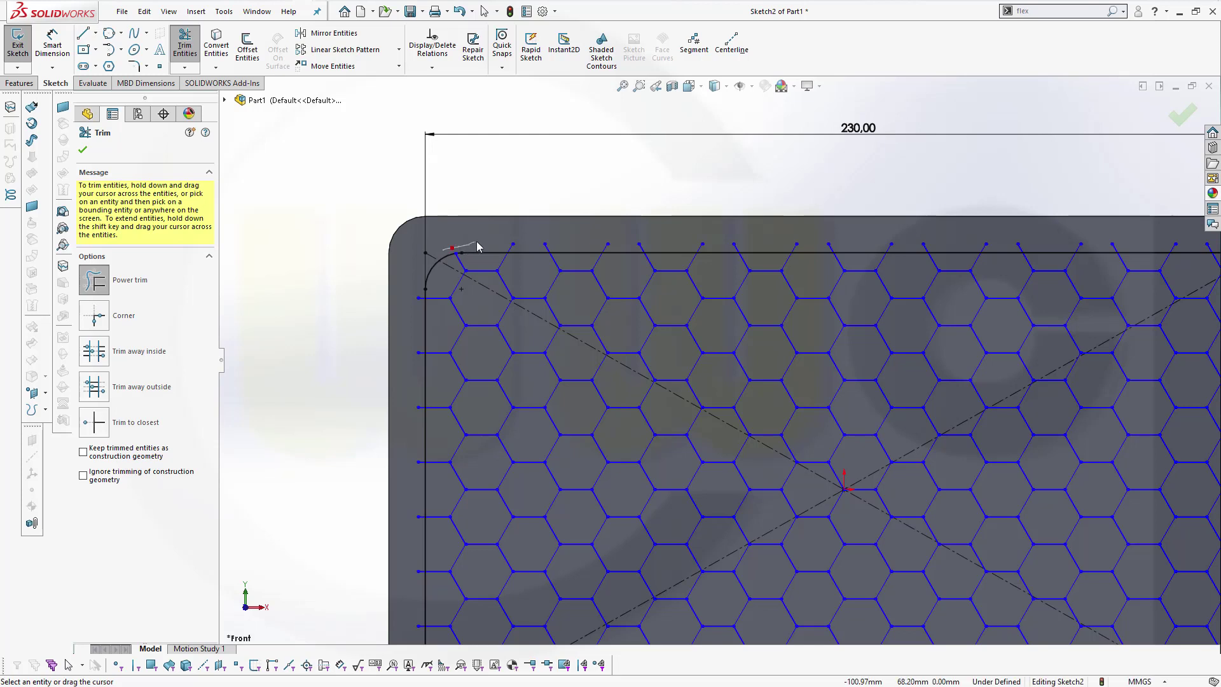
pyautogui.scroll(-1, 915, 303)
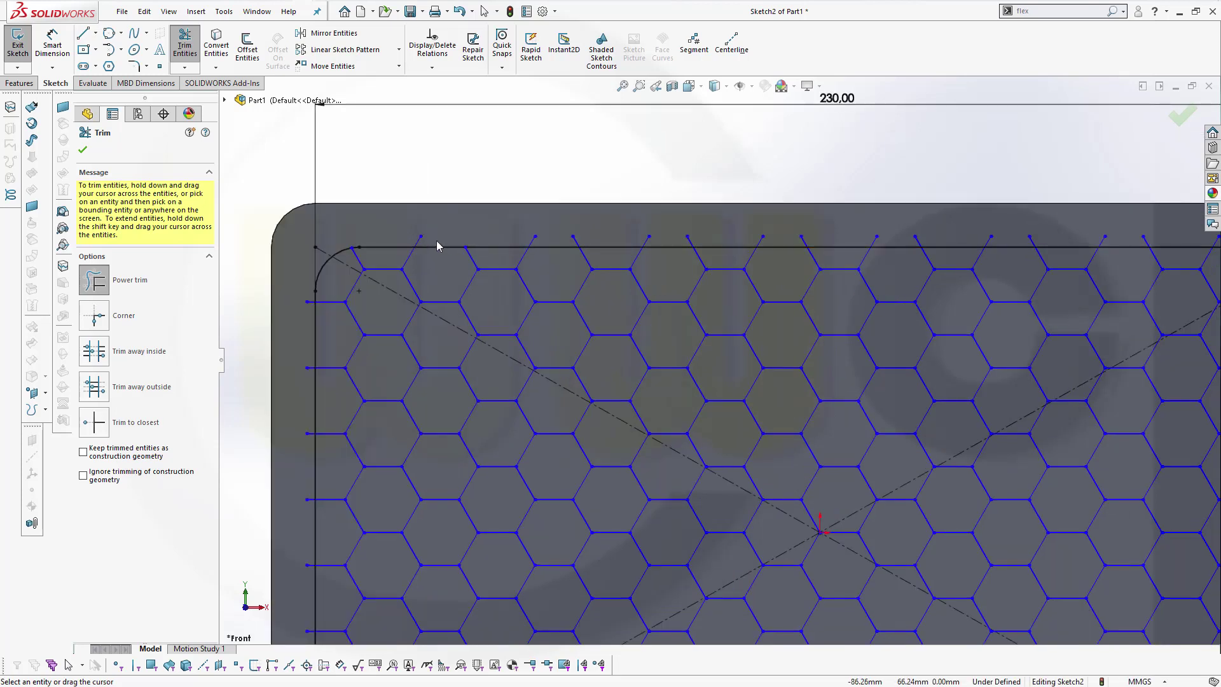
pyautogui.moveTo(471, 244); pyautogui.dragTo(428, 245)
pyautogui.moveTo(552, 244); pyautogui.dragTo(579, 232)
pyautogui.moveTo(726, 244); pyautogui.dragTo(853, 246)
pyautogui.moveTo(761, 238); pyautogui.dragTo(820, 235)
pyautogui.click(801, 234)
pyautogui.moveTo(717, 228); pyautogui.dragTo(853, 244)
pyautogui.moveTo(1117, 244); pyautogui.dragTo(1147, 243)
pyautogui.keyDown('ctrl'); pyautogui.moveTo(1106, 241); pyautogui.dragTo(722, 254, button='middle'); pyautogui.keyUp('ctrl')
pyautogui.moveTo(723, 254)
pyautogui.mouseDown()
pyautogui.moveTo(725, 239)
pyautogui.moveTo(787, 226)
pyautogui.mouseUp()
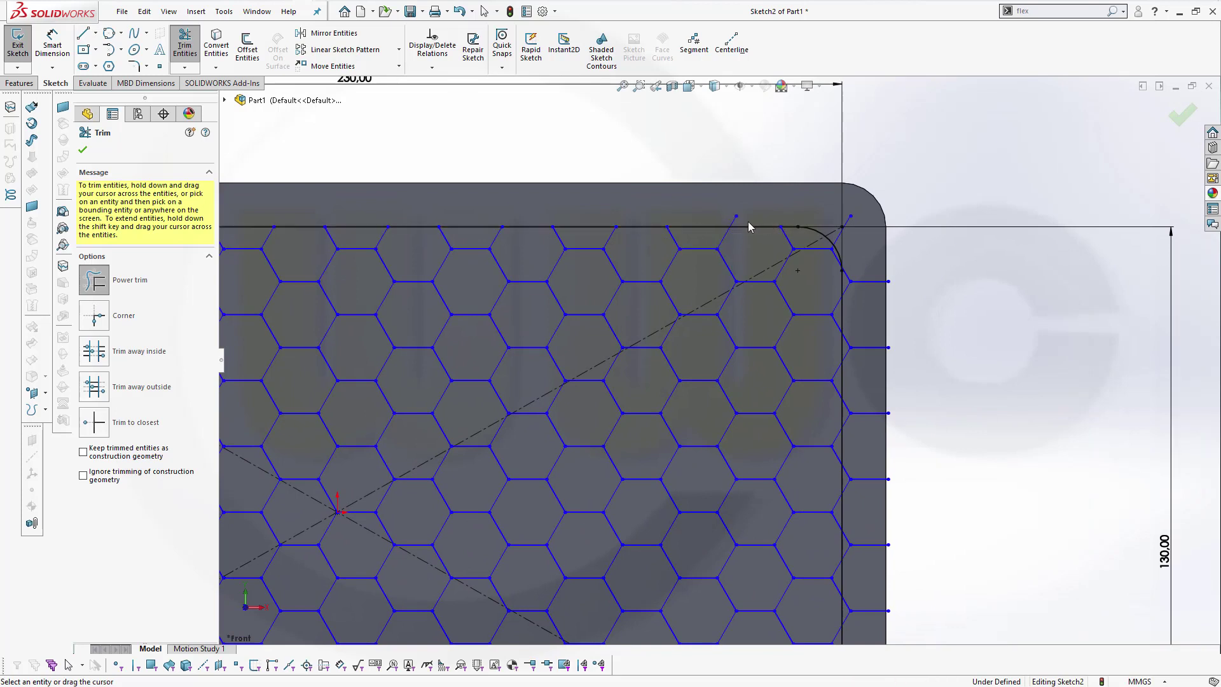
pyautogui.moveTo(749, 226); pyautogui.dragTo(728, 221)
# Step: Trim all stubs protruding past the plate's right edge
pyautogui.moveTo(866, 256); pyautogui.dragTo(872, 629)
pyautogui.scroll(-2, 876, 351)
pyautogui.scroll(-2, 863, 315)
pyautogui.moveTo(780, 181)
pyautogui.mouseDown()
pyautogui.moveTo(778, 519)
pyautogui.moveTo(795, 552)
pyautogui.mouseUp()
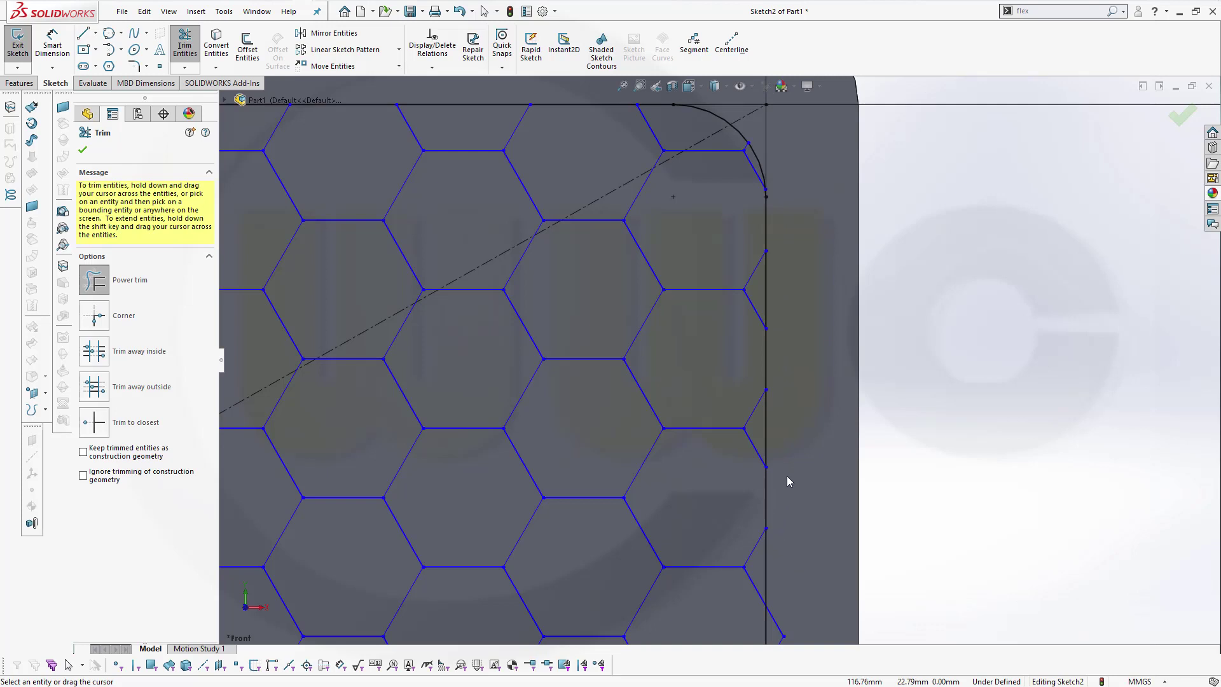
pyautogui.keyDown('ctrl'); pyautogui.moveTo(787, 471); pyautogui.dragTo(876, 345, button='middle'); pyautogui.keyUp('ctrl')
pyautogui.moveTo(876, 345); pyautogui.dragTo(877, 543)
pyautogui.keyDown('ctrl'); pyautogui.moveTo(872, 538); pyautogui.dragTo(972, 179, button='middle'); pyautogui.keyUp('ctrl')
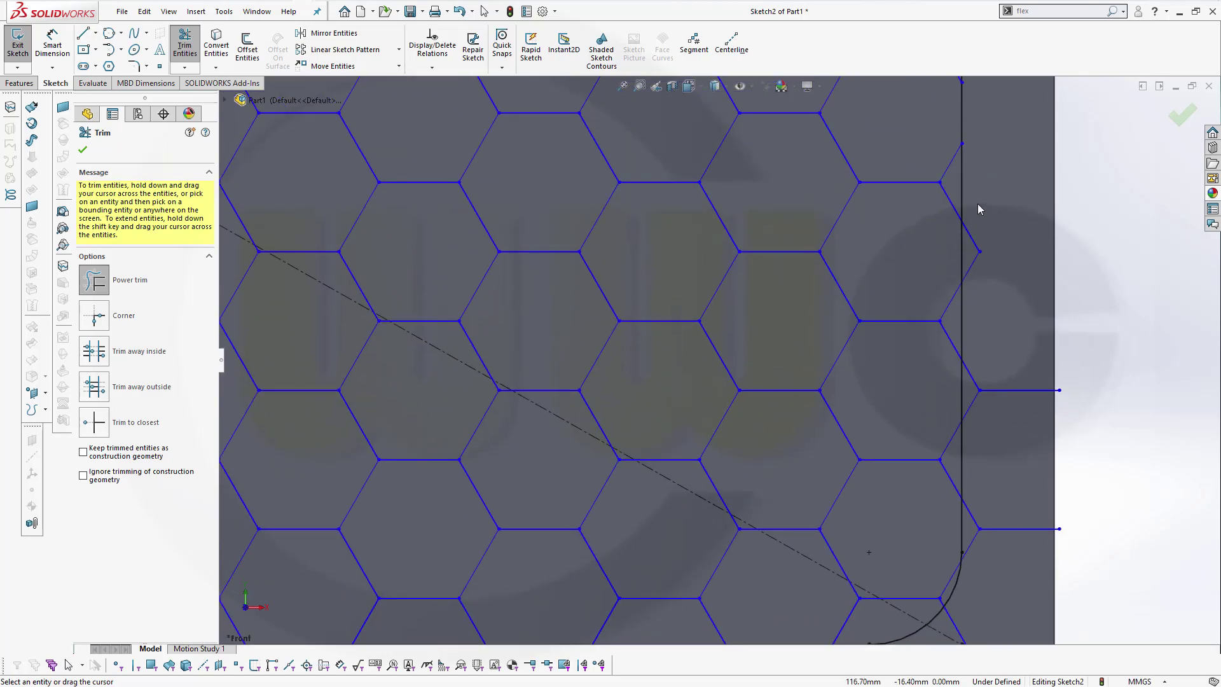
pyautogui.moveTo(978, 210); pyautogui.dragTo(978, 263)
pyautogui.moveTo(1000, 410); pyautogui.dragTo(998, 555)
pyautogui.moveTo(974, 390); pyautogui.dragTo(973, 441)
pyautogui.moveTo(969, 510); pyautogui.dragTo(972, 563)
pyautogui.moveTo(1014, 400); pyautogui.dragTo(1013, 369)
pyautogui.keyDown('ctrl'); pyautogui.moveTo(1006, 538); pyautogui.dragTo(1056, 313, button='middle'); pyautogui.keyUp('ctrl')
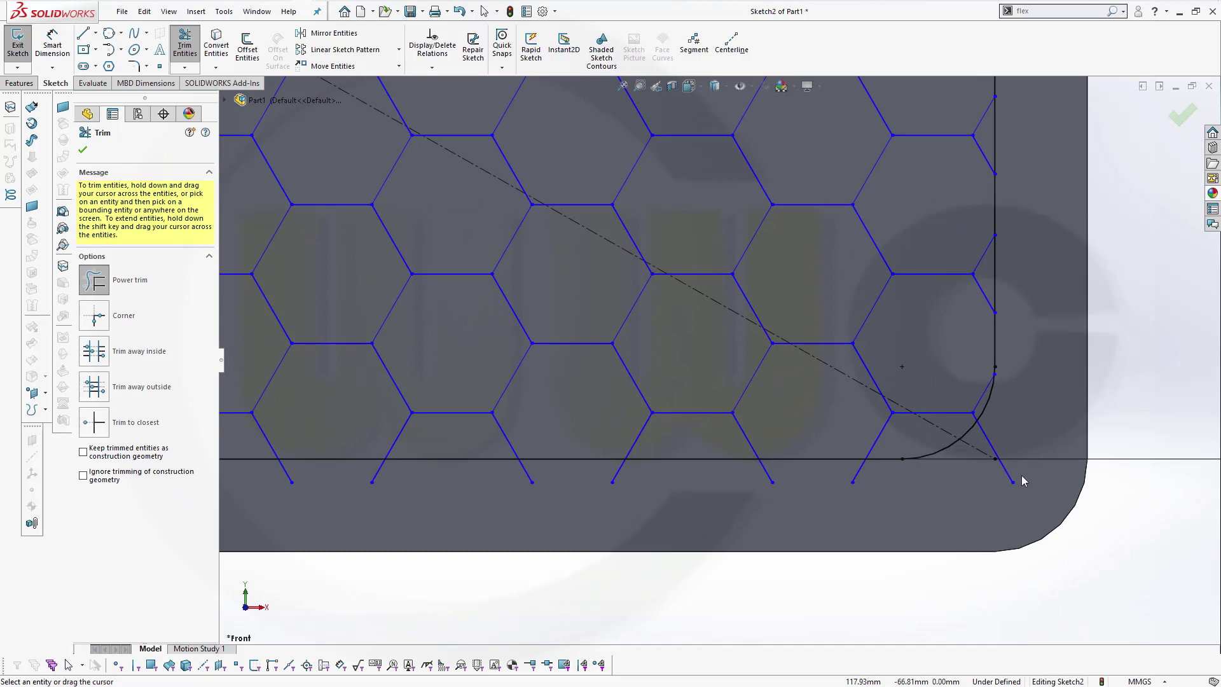
# Step: Trim the stubs hanging below the bottom edge across to the lower-left corner
pyautogui.moveTo(1001, 486); pyautogui.dragTo(750, 485)
pyautogui.moveTo(653, 483); pyautogui.dragTo(548, 483)
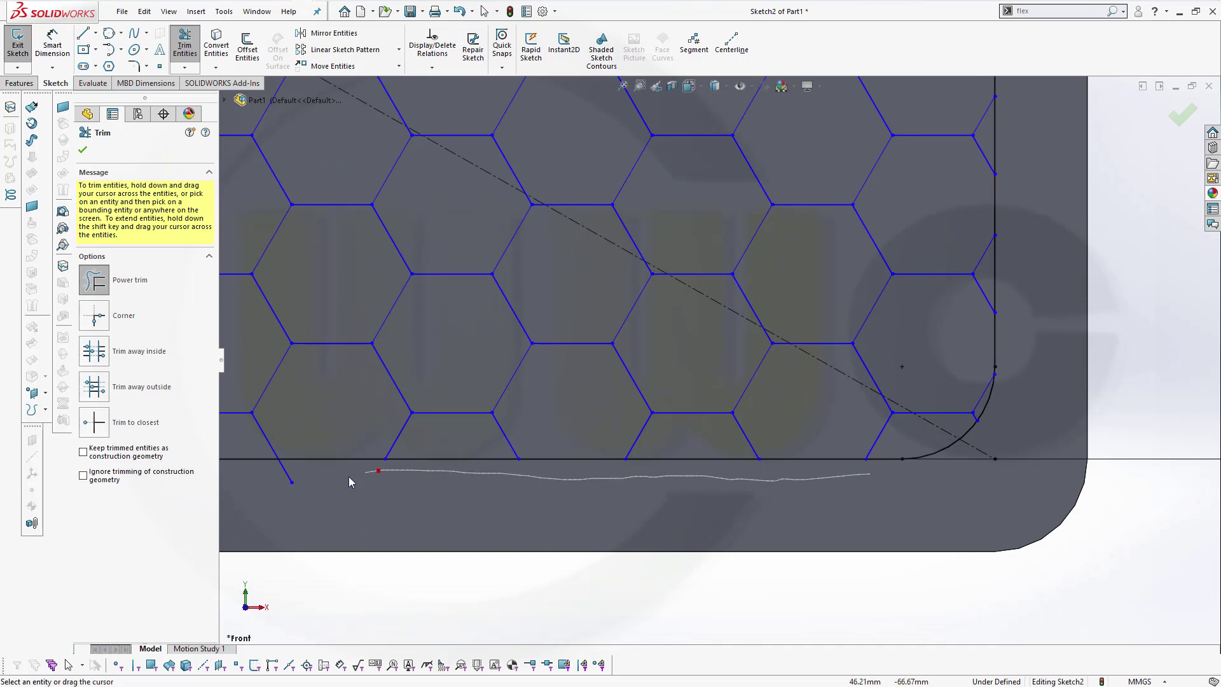
pyautogui.moveTo(349, 481); pyautogui.dragTo(359, 499)
pyautogui.keyDown('ctrl'); pyautogui.moveTo(430, 483); pyautogui.dragTo(1216, 441, button='middle'); pyautogui.keyUp('ctrl')
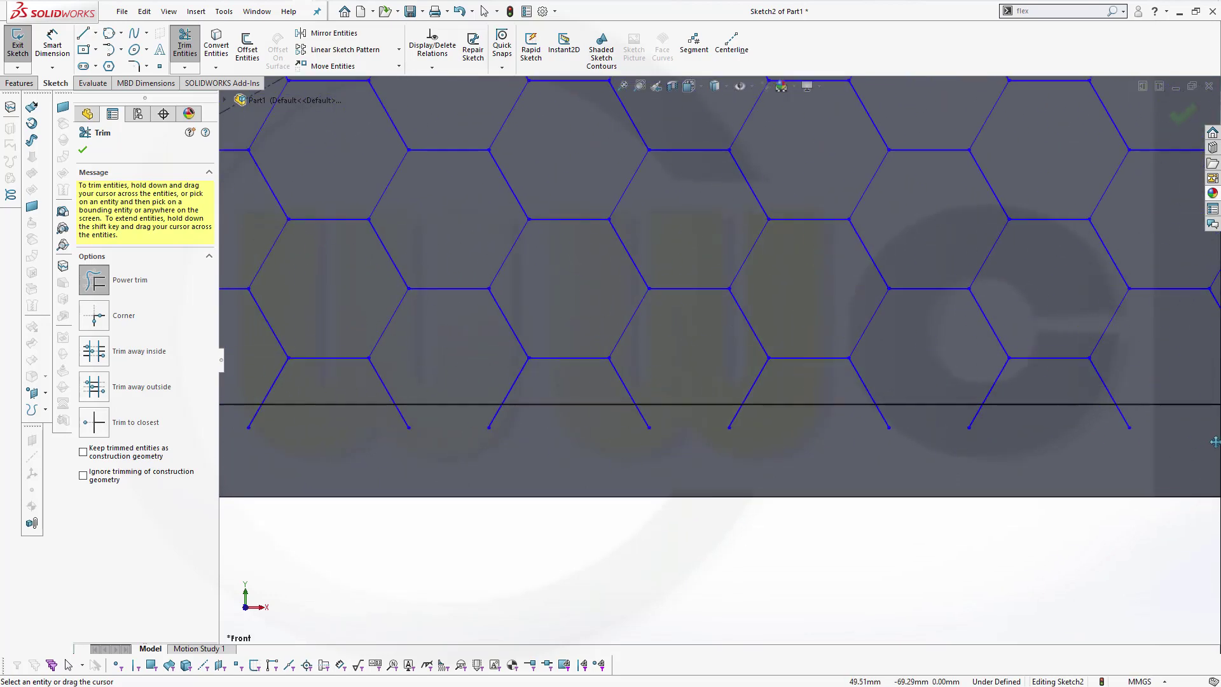
pyautogui.moveTo(1088, 421); pyautogui.dragTo(952, 428)
pyautogui.moveTo(878, 425); pyautogui.dragTo(772, 427)
pyautogui.moveTo(639, 424); pyautogui.dragTo(489, 420)
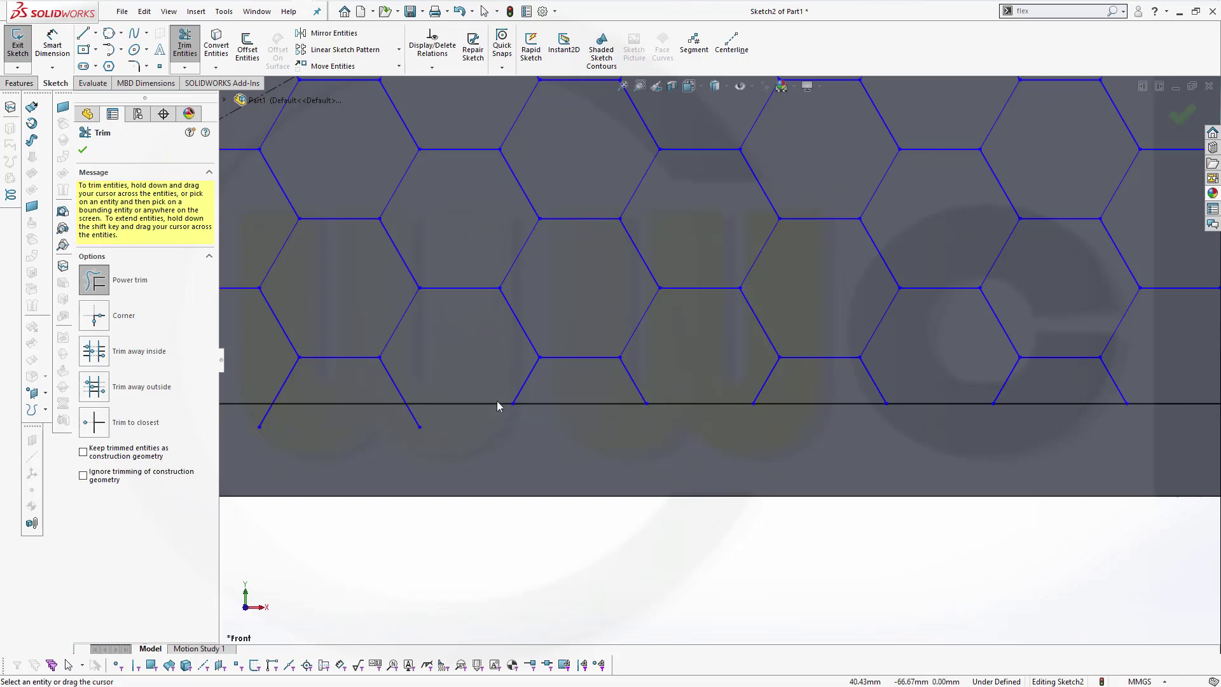
pyautogui.moveTo(320, 420); pyautogui.dragTo(244, 420)
pyautogui.keyDown('ctrl'); pyautogui.moveTo(680, 425); pyautogui.dragTo(732, 393, button='middle'); pyautogui.keyUp('ctrl')
pyautogui.scroll(3, 731, 393)
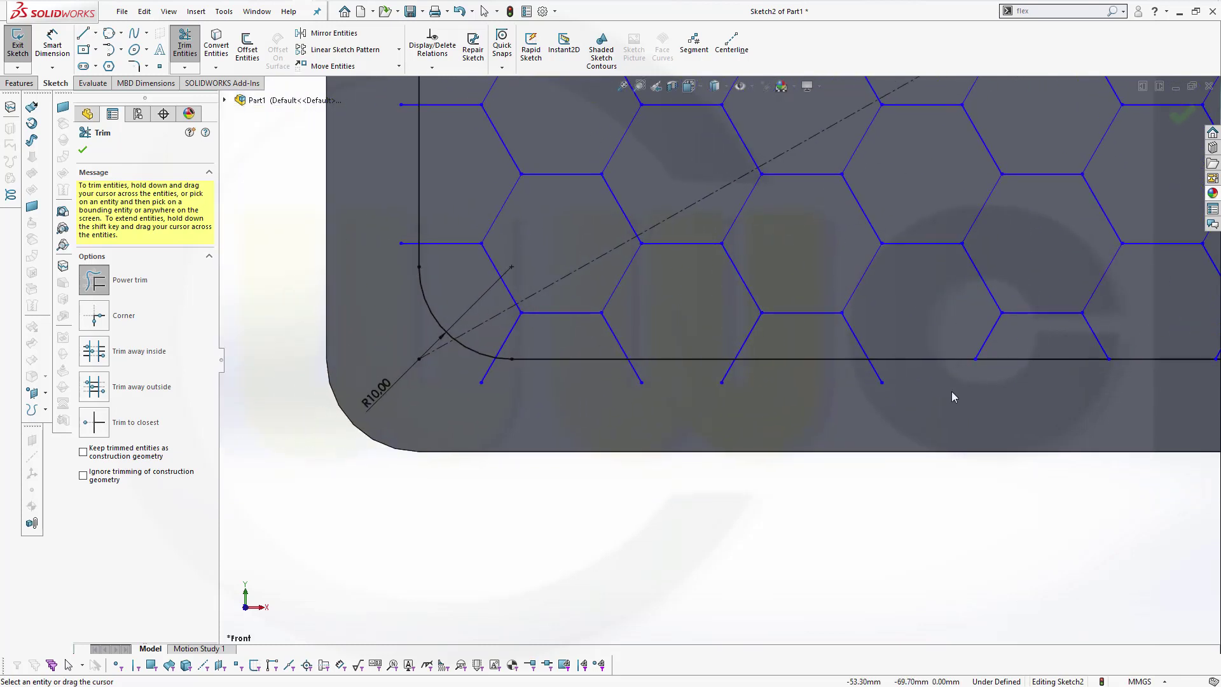
pyautogui.scroll(-2, 897, 376)
pyautogui.moveTo(764, 386); pyautogui.dragTo(467, 377)
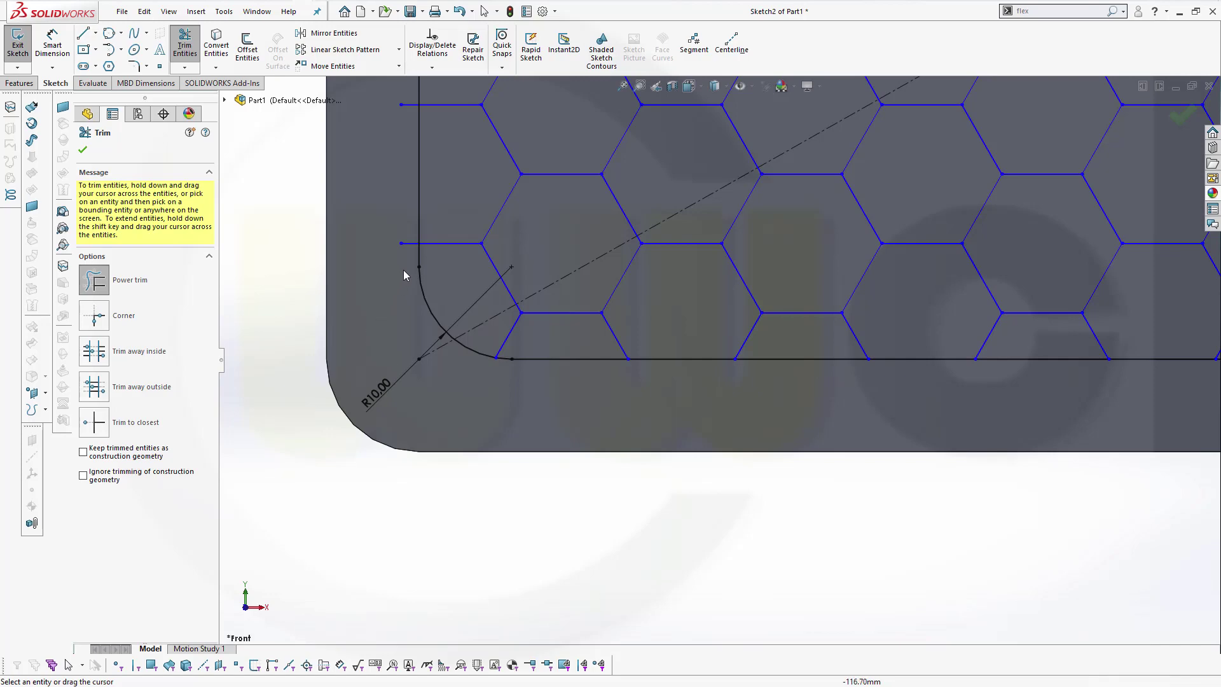
# Step: Trim the remaining stubs left of the left edge and refit the whole plate in view
pyautogui.moveTo(404, 271); pyautogui.dragTo(394, 140)
pyautogui.moveTo(413, 94); pyautogui.dragTo(493, 155)
pyautogui.keyDown('ctrl'); pyautogui.moveTo(565, 157); pyautogui.dragTo(622, 520, button='middle'); pyautogui.keyUp('ctrl')
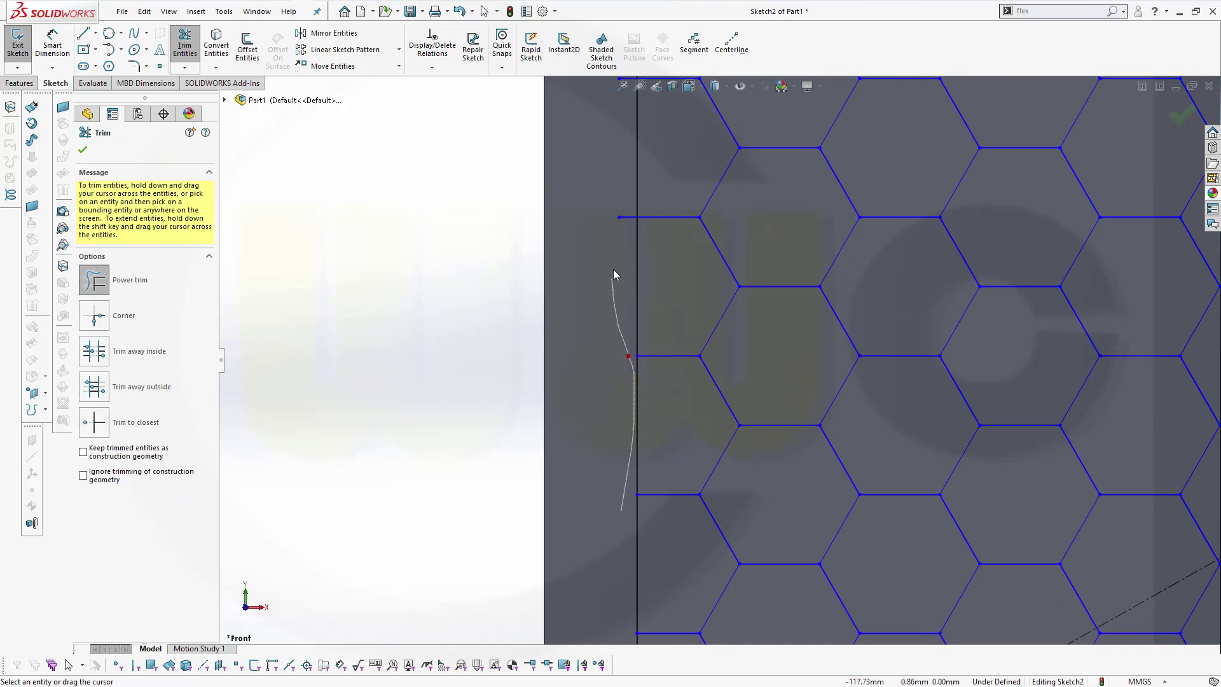
pyautogui.moveTo(624, 354); pyautogui.dragTo(637, 202)
pyautogui.keyDown('ctrl'); pyautogui.moveTo(738, 167); pyautogui.dragTo(812, 593, button='middle'); pyautogui.keyUp('ctrl')
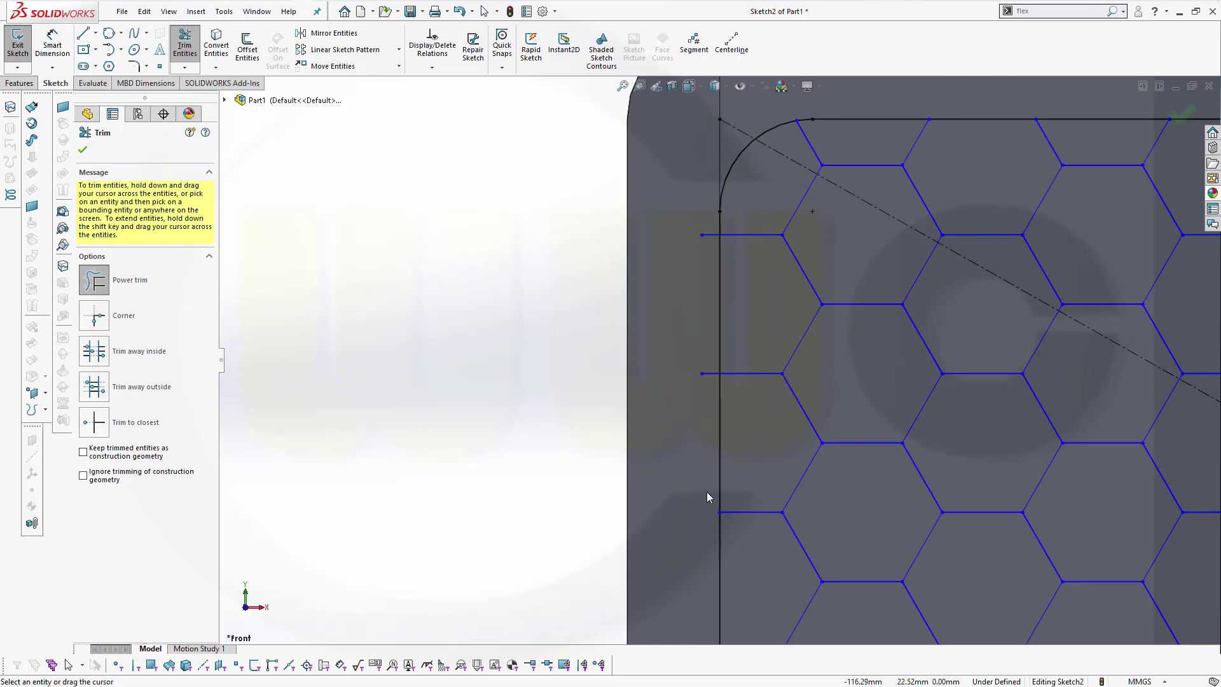
pyautogui.moveTo(704, 374); pyautogui.dragTo(709, 302)
pyautogui.moveTo(710, 247); pyautogui.dragTo(706, 221)
pyautogui.scroll(1, 895, 322)
pyautogui.scroll(4, 988, 400)
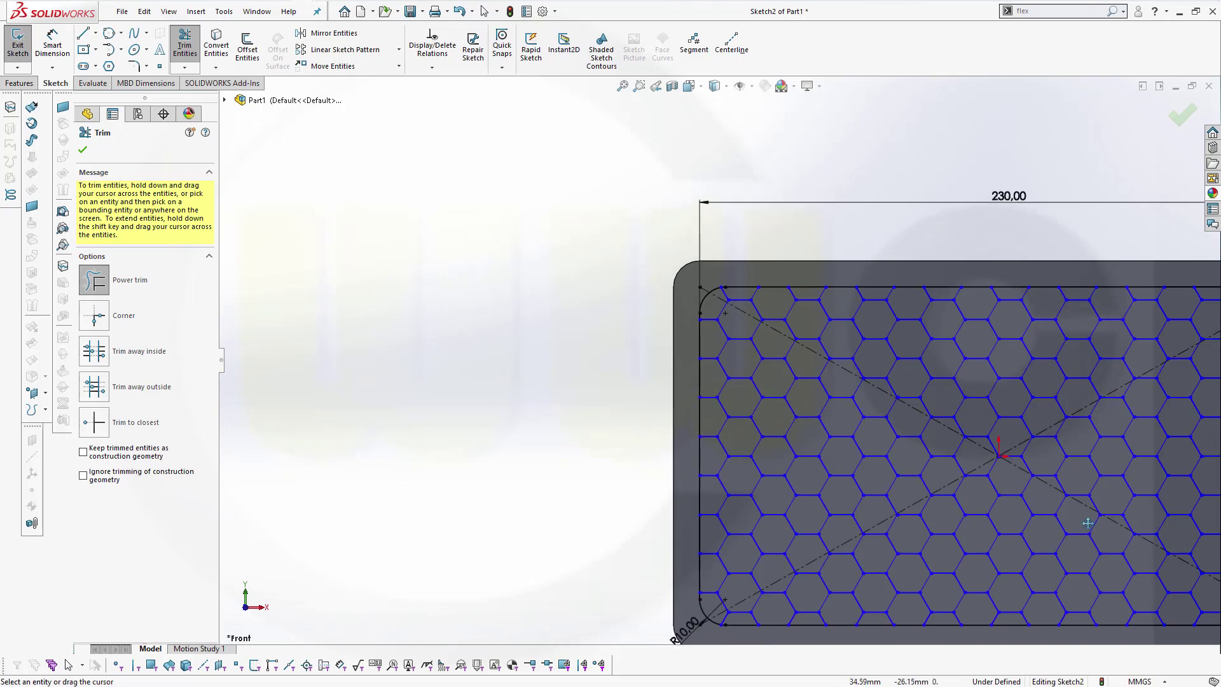
pyautogui.moveTo(1046, 523)
pyautogui.keyDown('ctrl'); pyautogui.mouseDown(button='middle')
pyautogui.moveTo(857, 411)
pyautogui.moveTo(808, 404)
pyautogui.mouseUp(button='middle'); pyautogui.keyUp('ctrl')
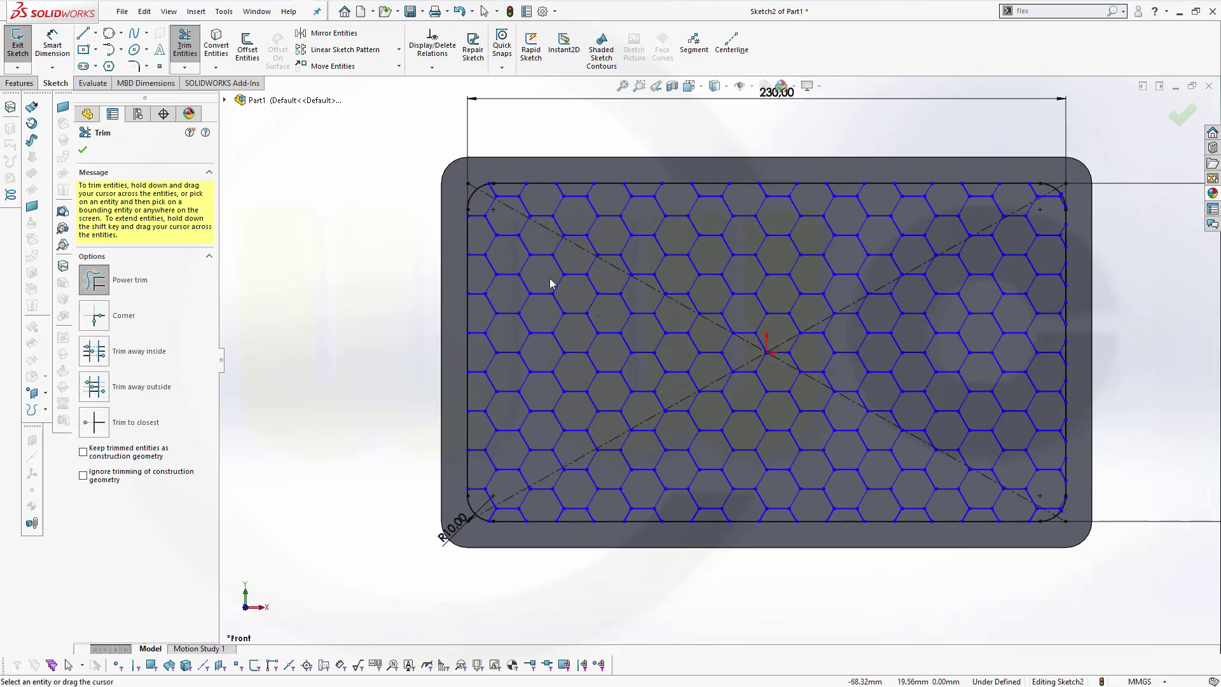
# Step: Exit the hexagon sketch, deselect it and fit the whole plate in view
pyautogui.click(1182, 115)
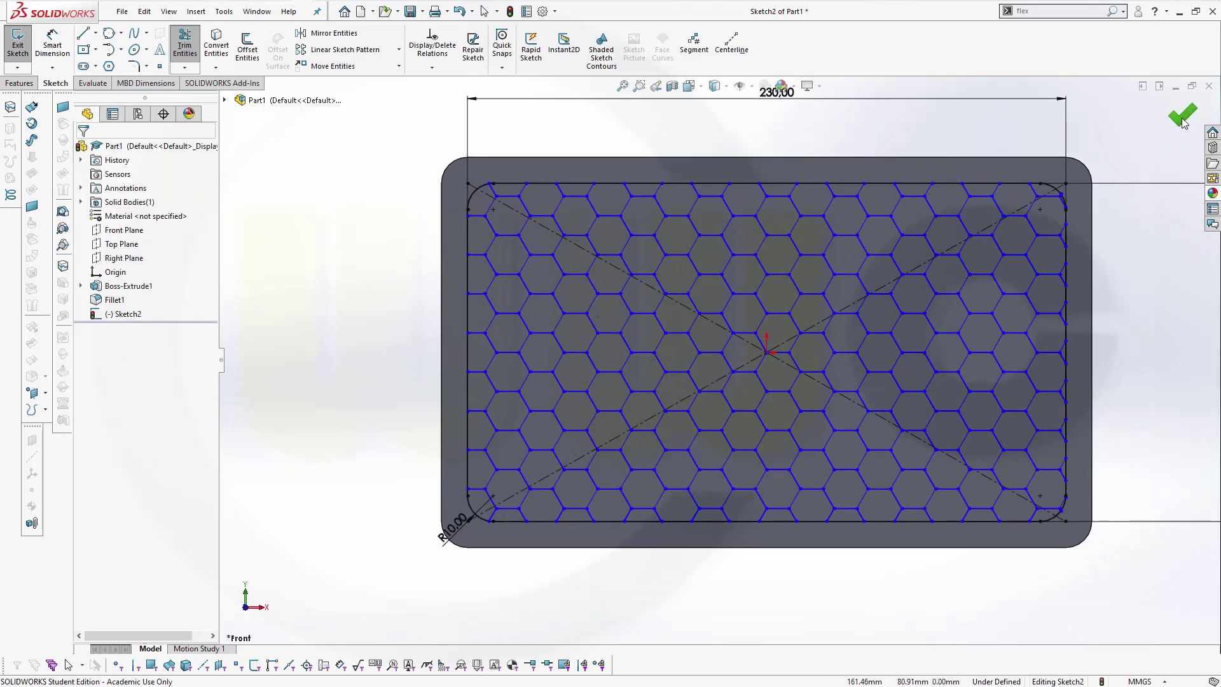
pyautogui.click(1175, 114)
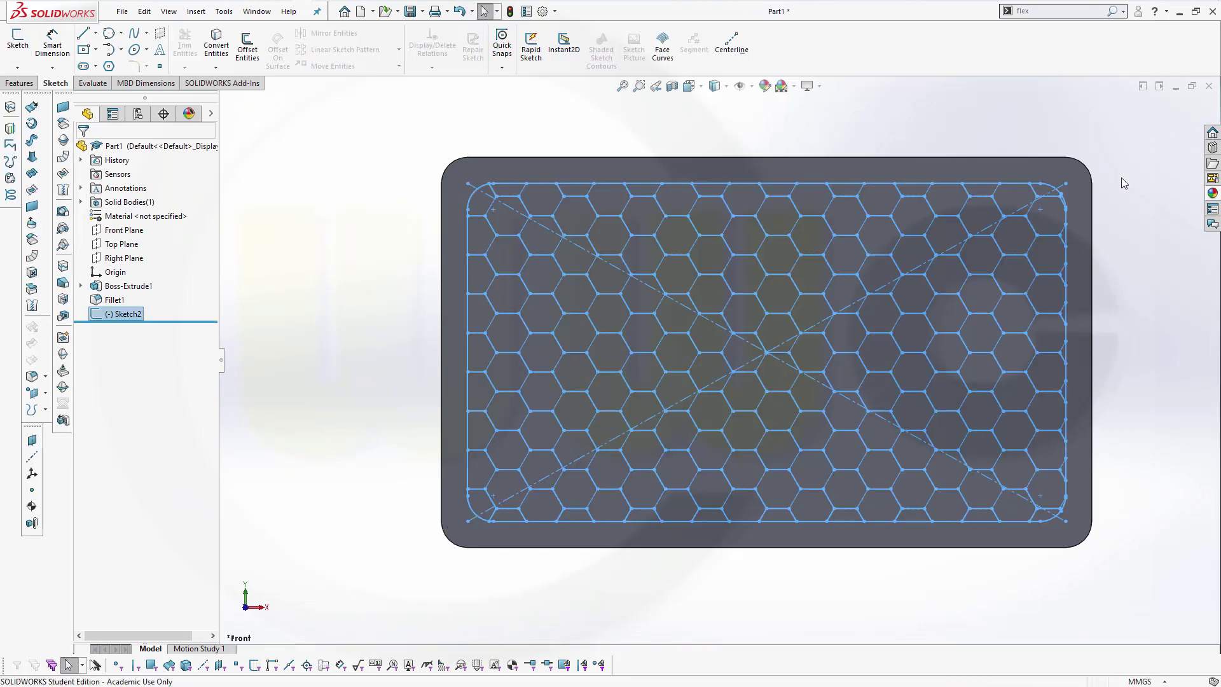
pyautogui.click(387, 298)
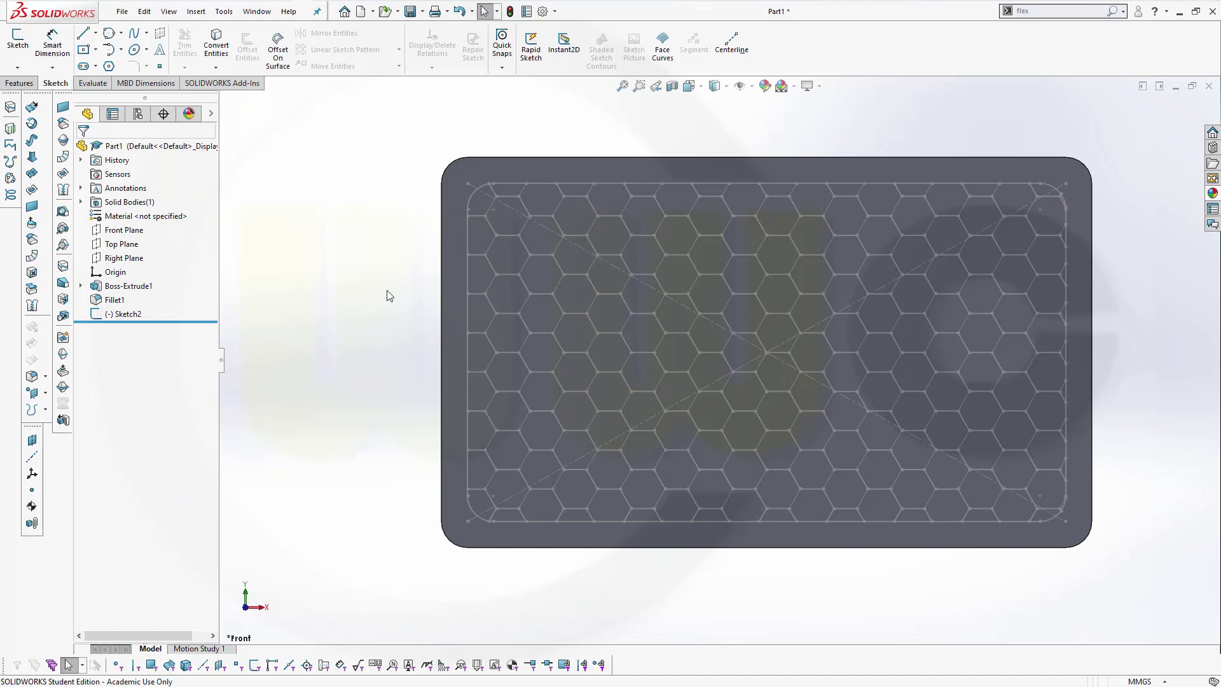
pyautogui.press('f')
pyautogui.write('vent')
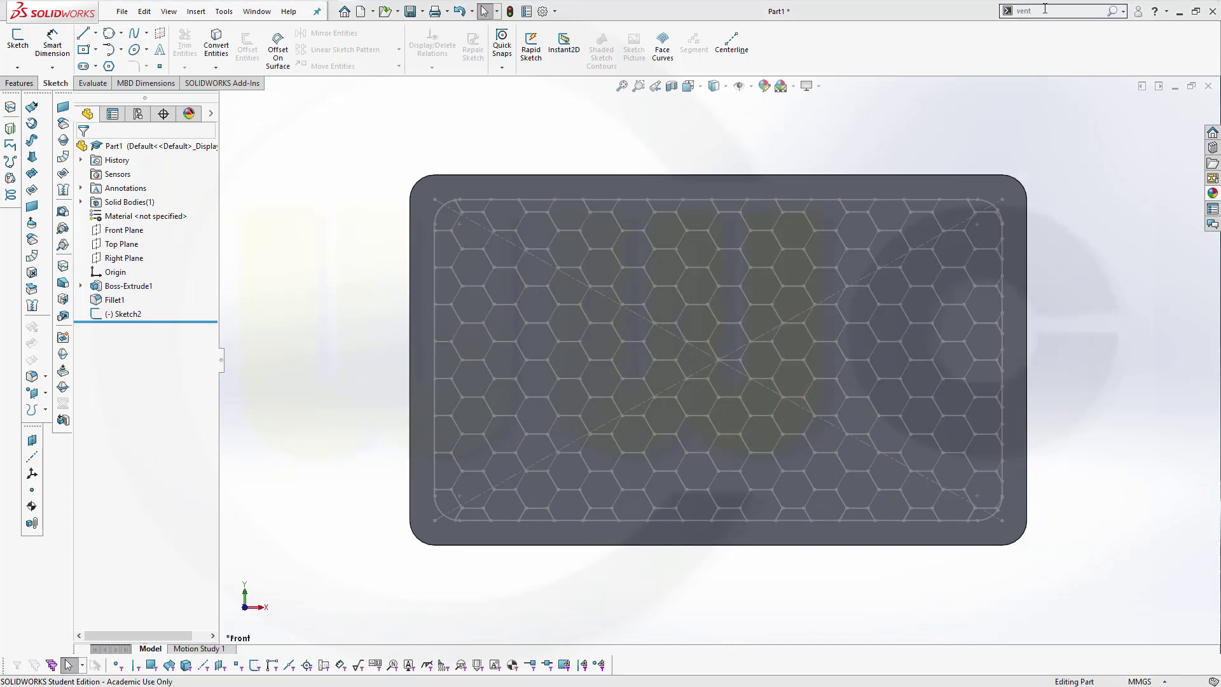
# Step: Start the Vent feature via the command search for 'vent'
pyautogui.click(1111, 12)
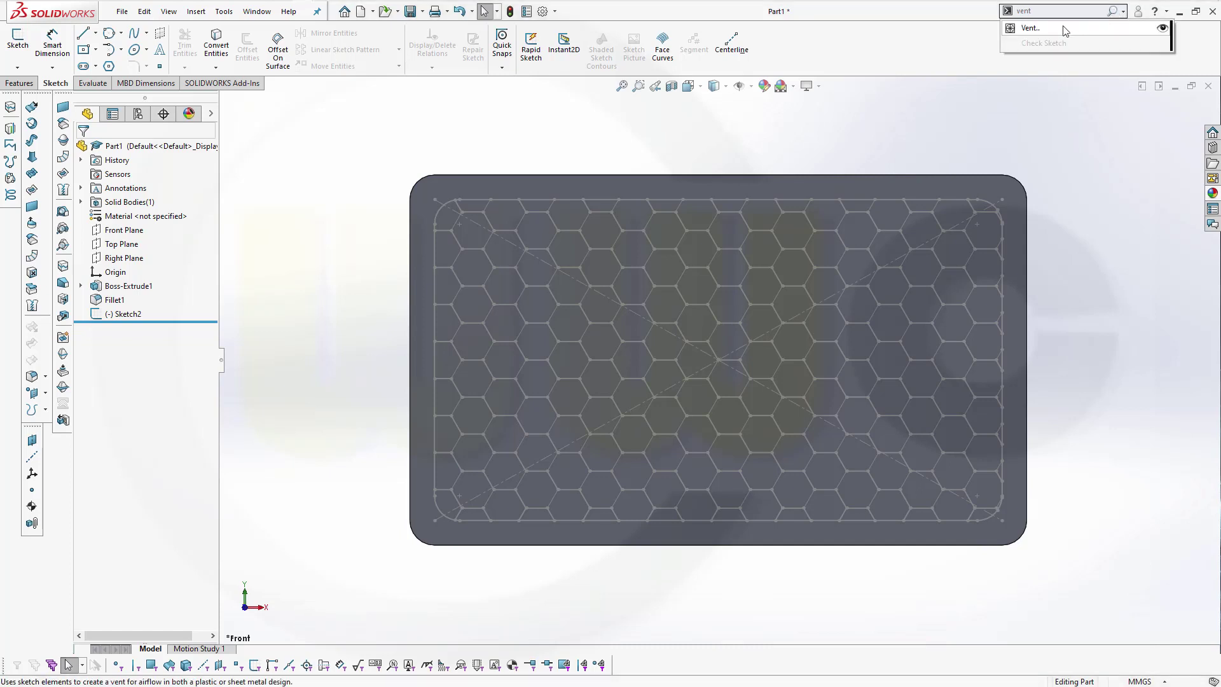
pyautogui.click(1019, 33)
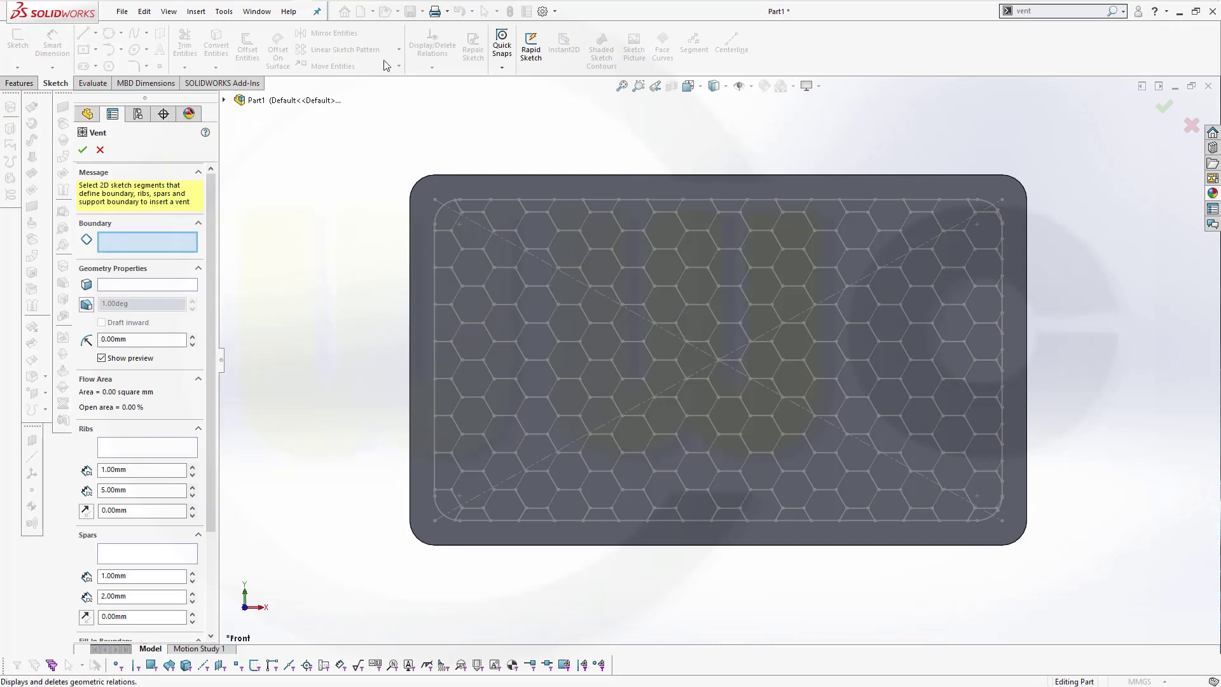
# Step: Use Sketch2's rounded outline as the vent boundary and set the rib value to 1 mm
pyautogui.click(225, 101)
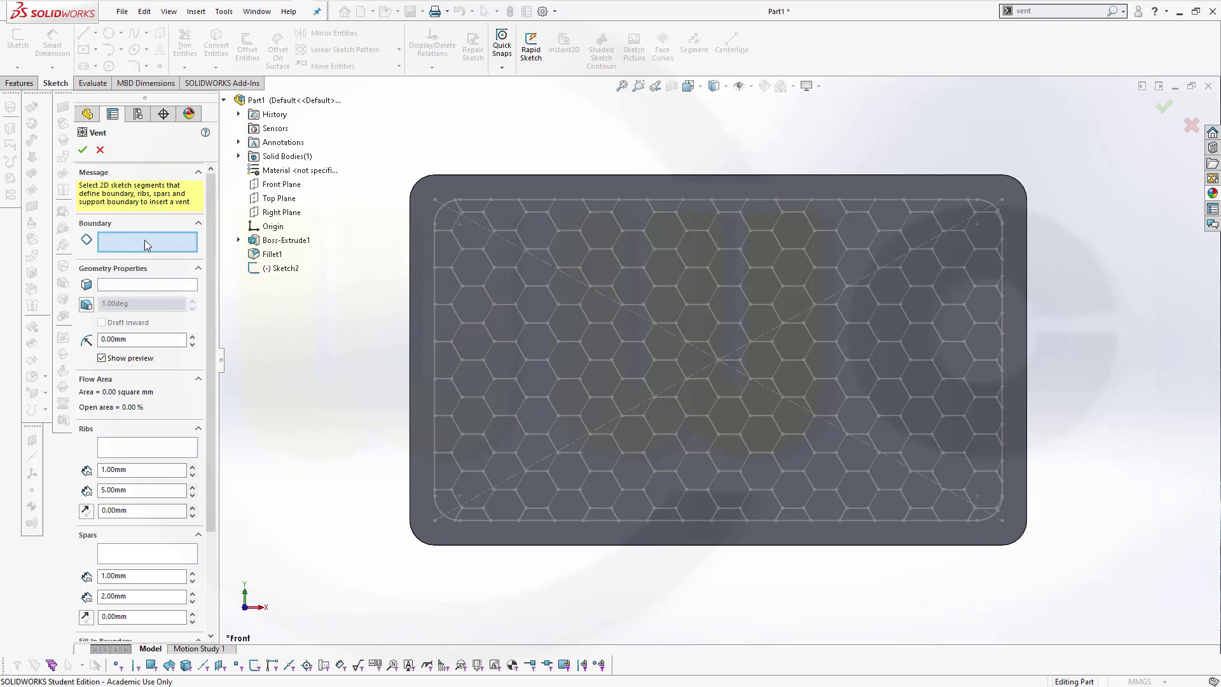
pyautogui.click(271, 271)
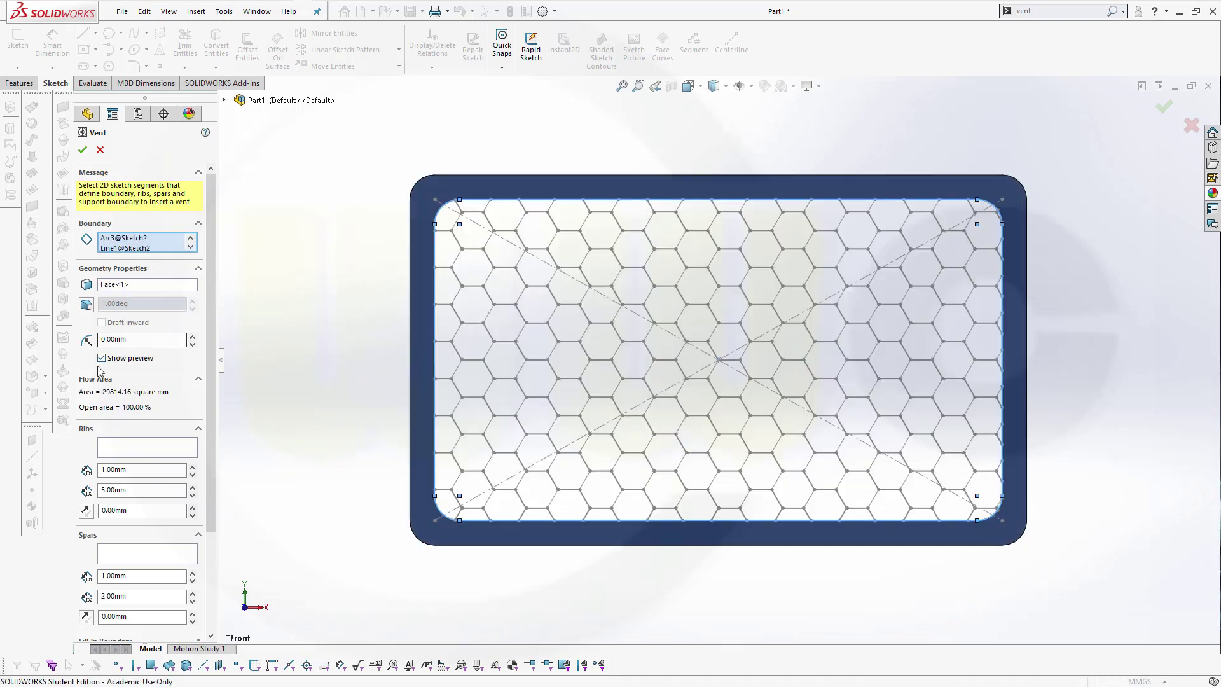
pyautogui.click(148, 338)
pyautogui.doubleClick(181, 490)
pyautogui.write('11')
pyautogui.press('BackSpace')
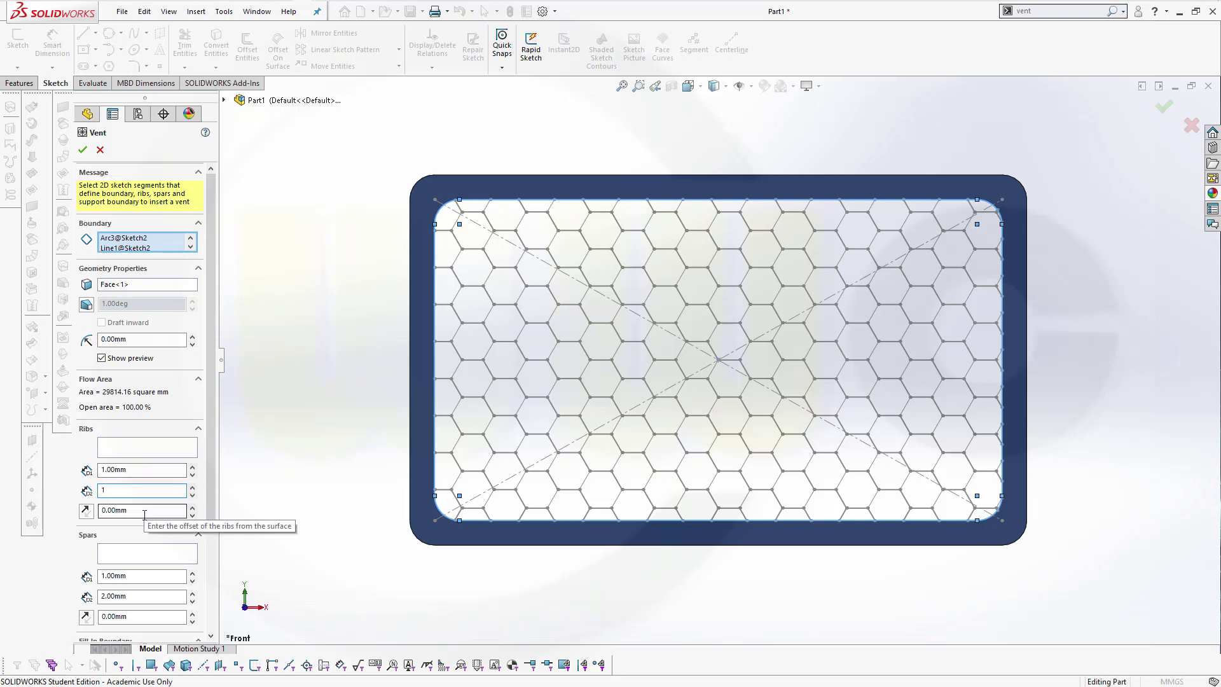
pyautogui.click(111, 511)
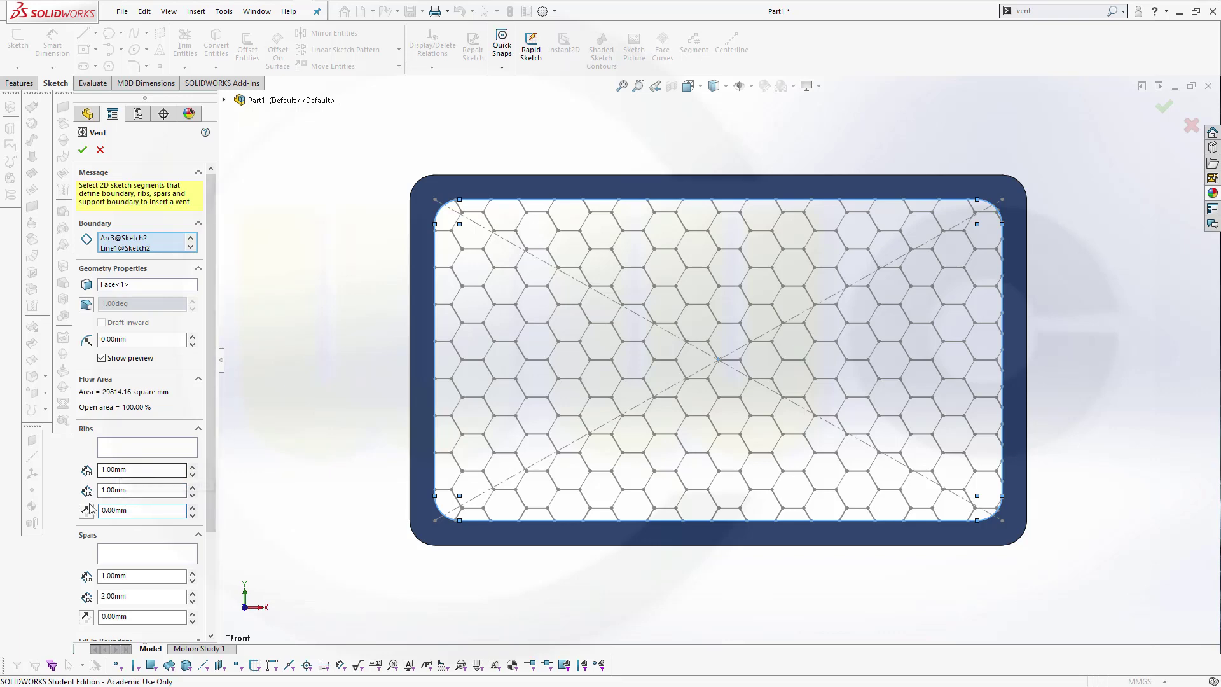
# Step: Set the vent rib offset from the surface to 0.50 mm
pyautogui.moveTo(305, 480); pyautogui.dragTo(277, 278, button='middle')
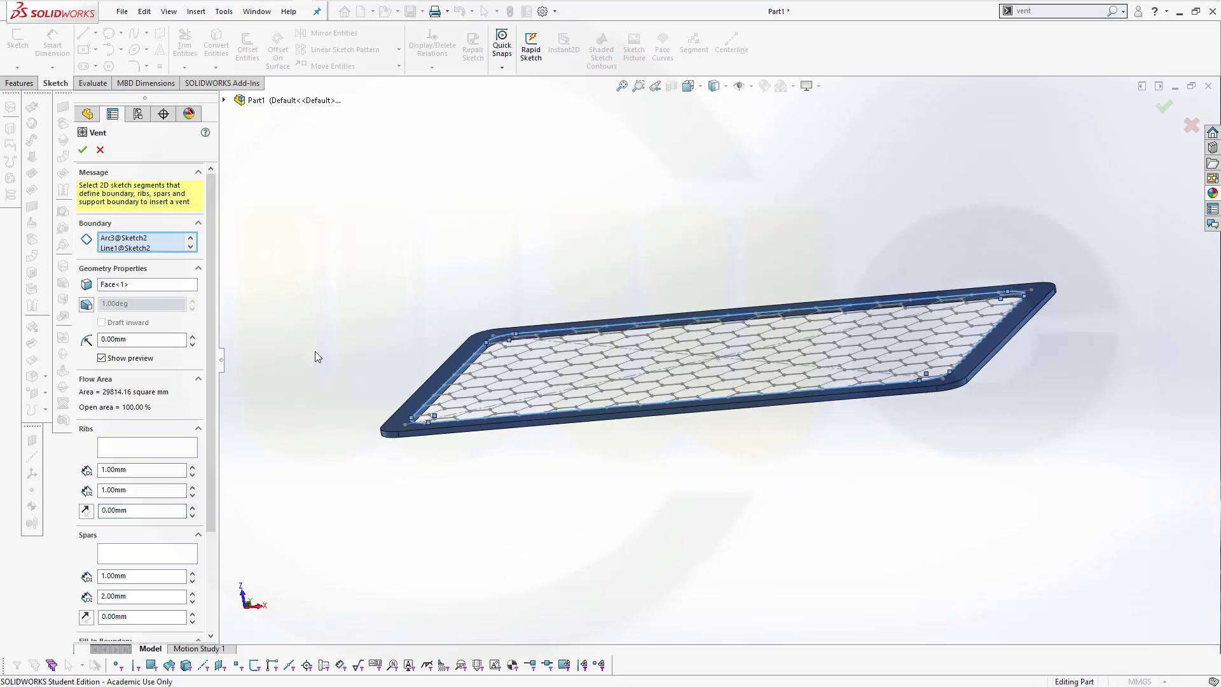
pyautogui.scroll(-3, 408, 485)
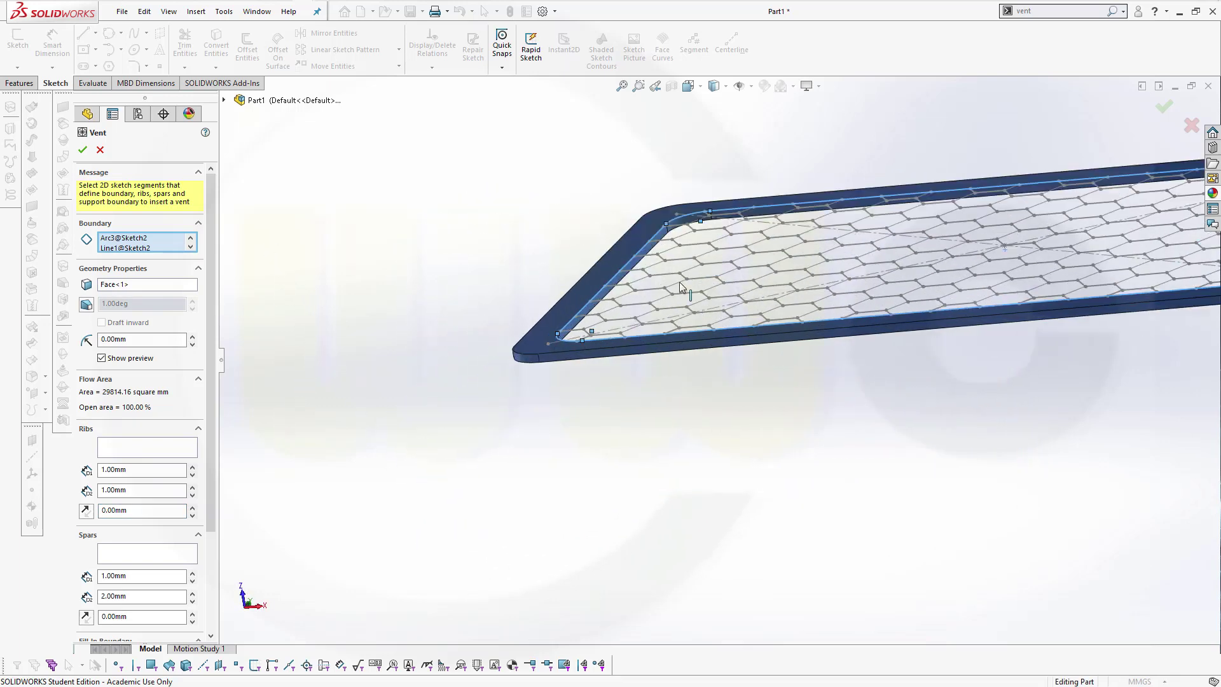
pyautogui.scroll(-2, 678, 281)
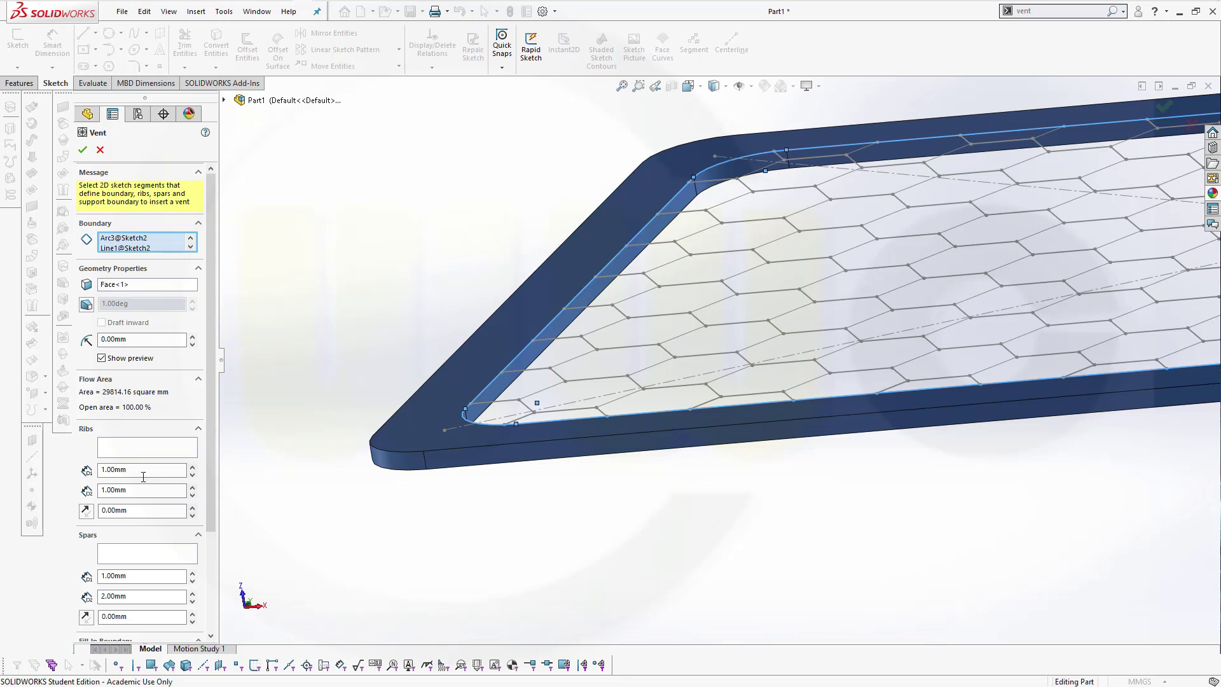
pyautogui.moveTo(129, 509); pyautogui.dragTo(51, 508)
pyautogui.write('0,5')
pyautogui.press('Return')
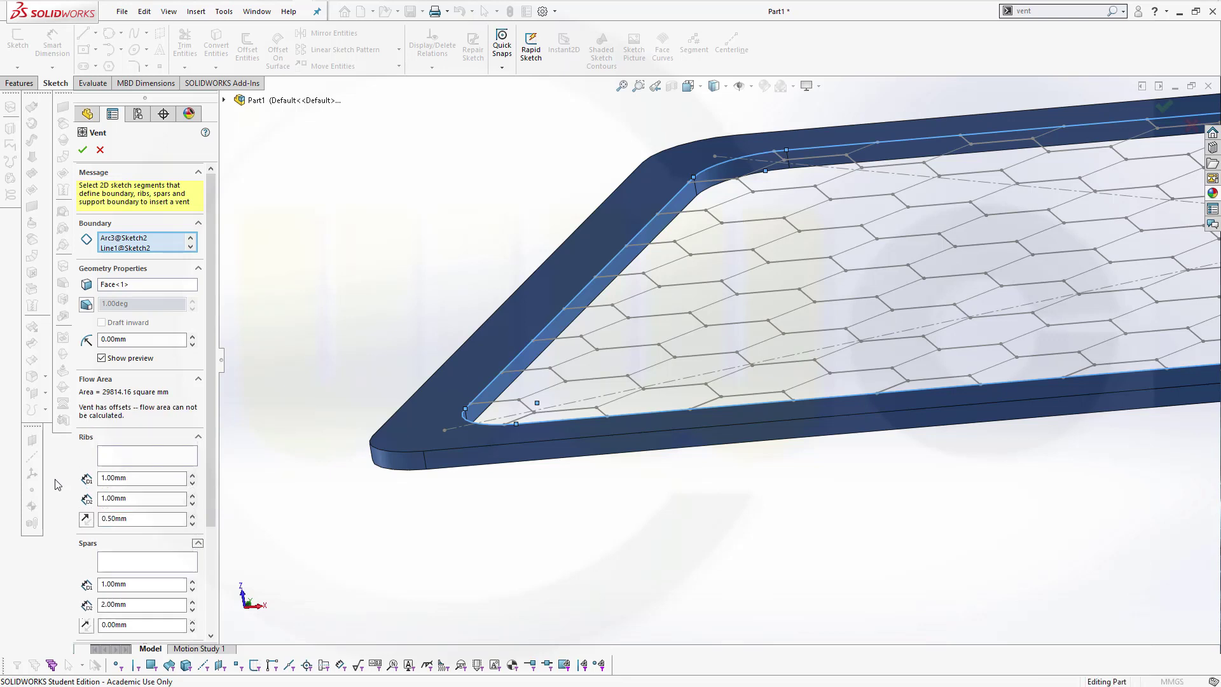
# Step: Assign one hexagon sketch line as a rib and flip its 0.50 mm offset to the other side
pyautogui.click(126, 461)
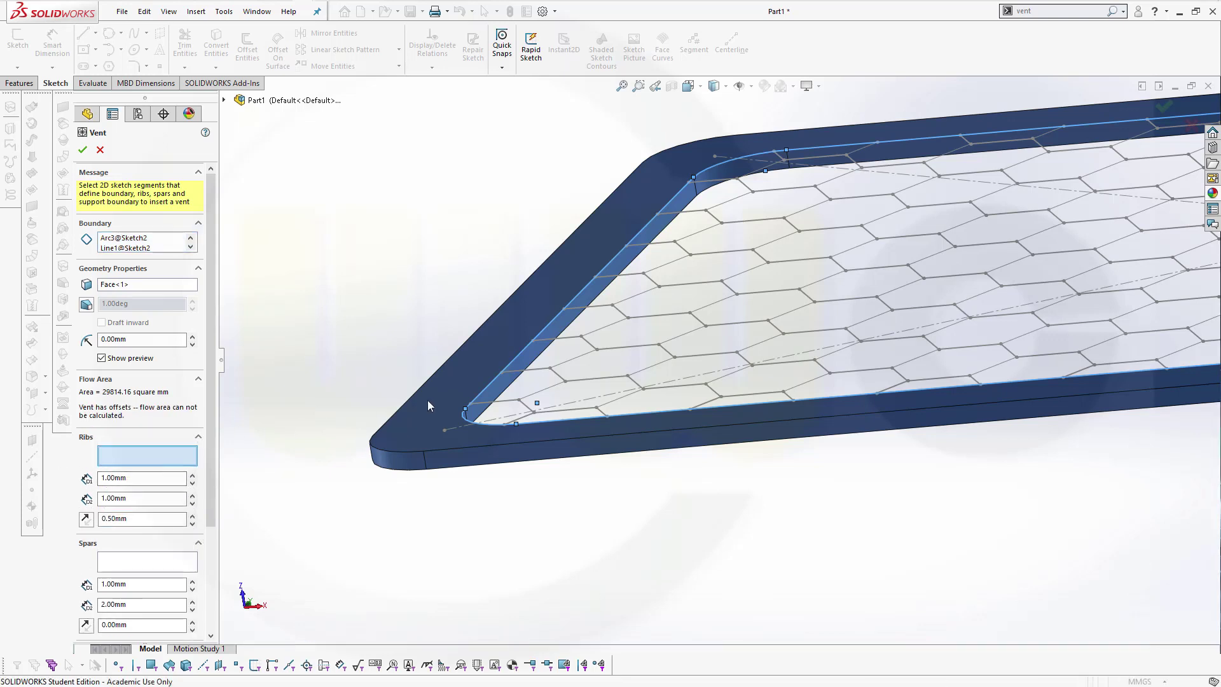
pyautogui.click(527, 370)
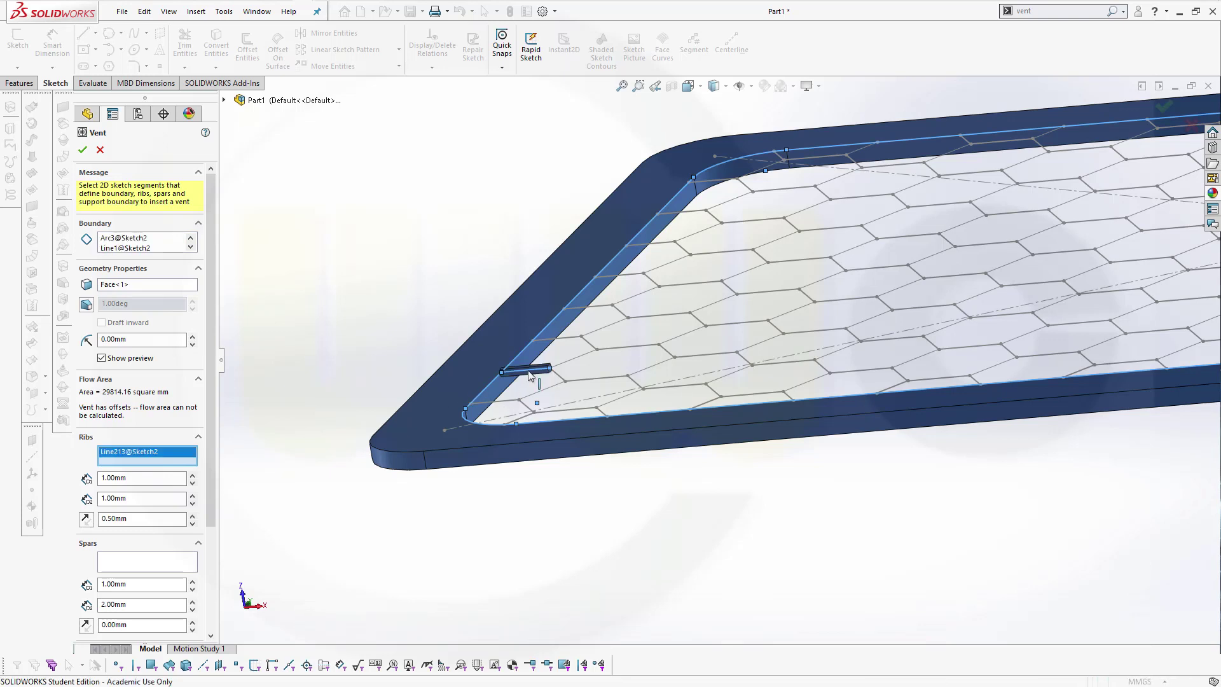
pyautogui.scroll(-1, 520, 387)
pyautogui.scroll(-1, 573, 370)
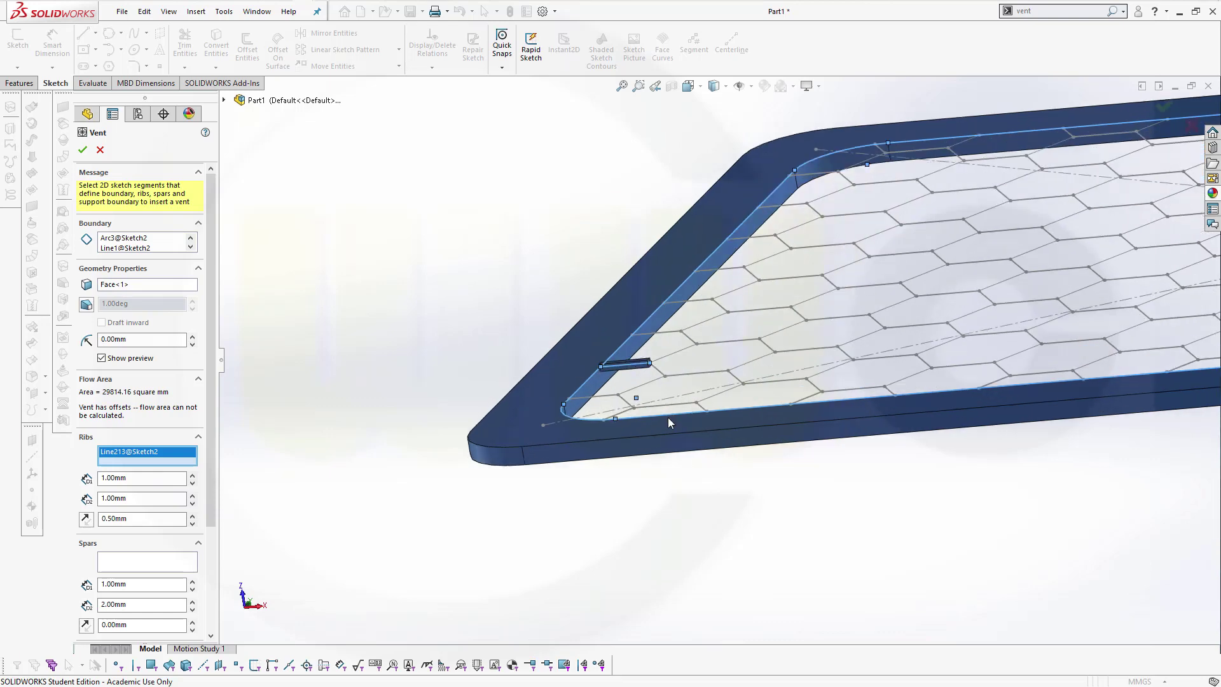
pyautogui.scroll(-2, 672, 420)
pyautogui.scroll(-2, 701, 429)
pyautogui.scroll(1, 686, 364)
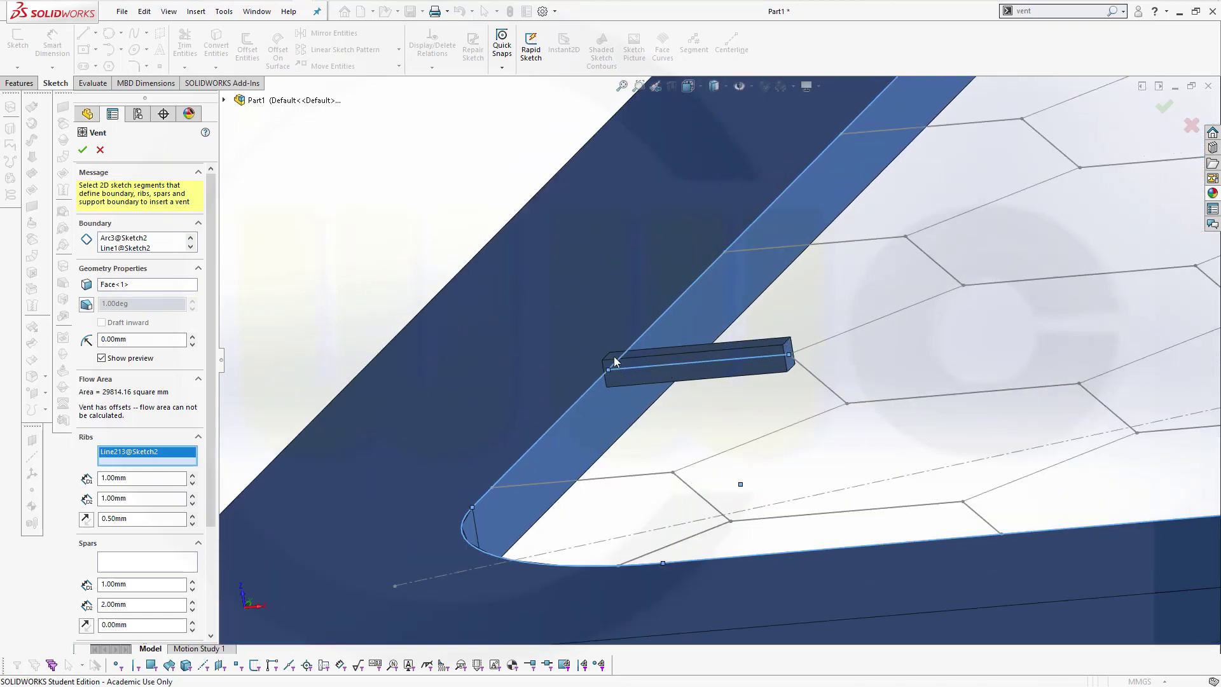
pyautogui.moveTo(617, 361)
pyautogui.mouseDown(button='middle')
pyautogui.moveTo(612, 335)
pyautogui.moveTo(569, 351)
pyautogui.mouseUp(button='middle')
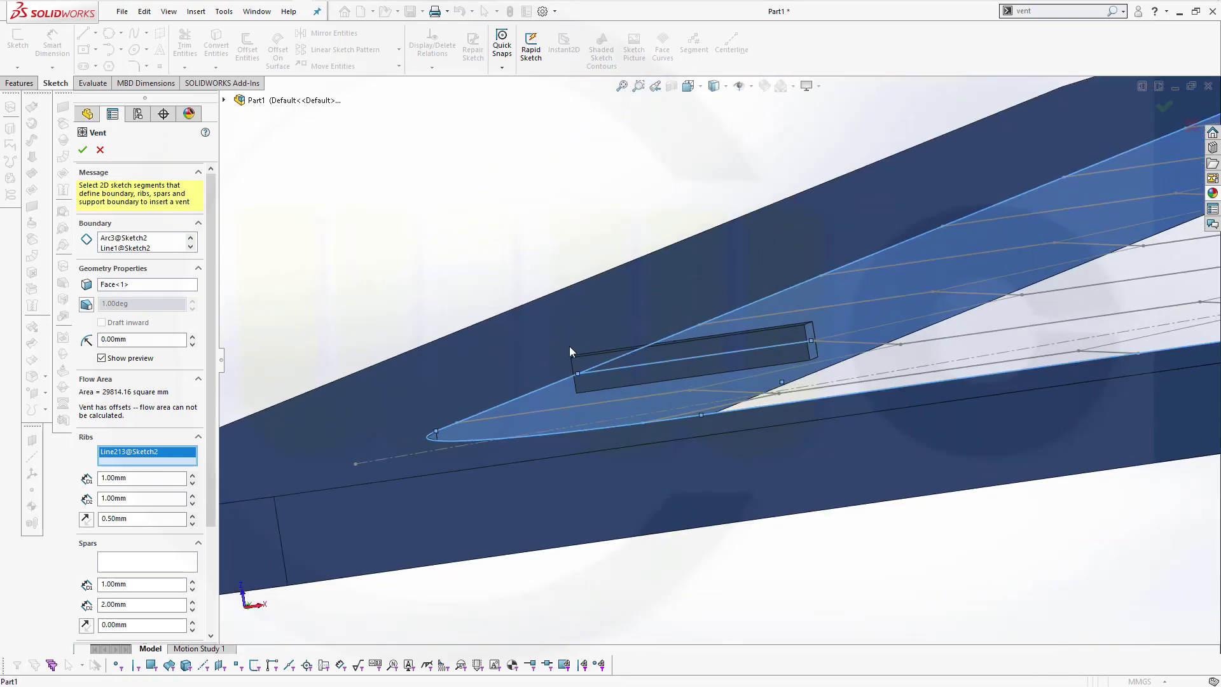
pyautogui.click(86, 520)
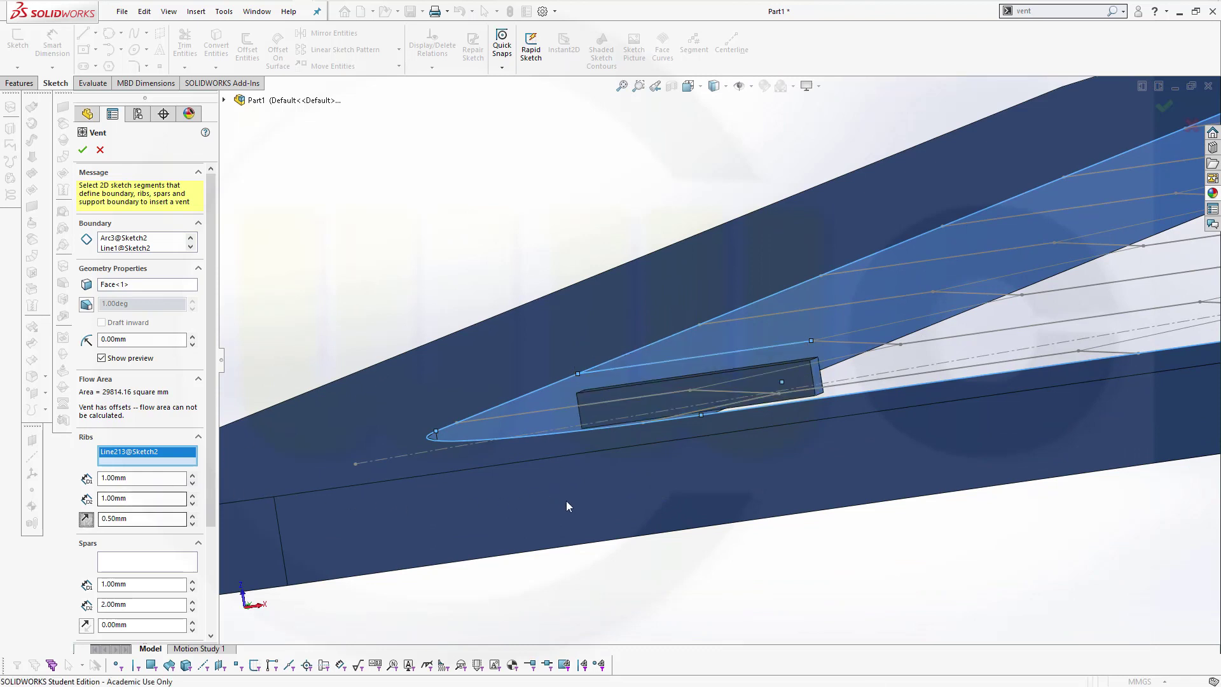
# Step: Orbit to check the rib, then view the plate face normal-on
pyautogui.moveTo(577, 509); pyautogui.dragTo(513, 534, button='middle')
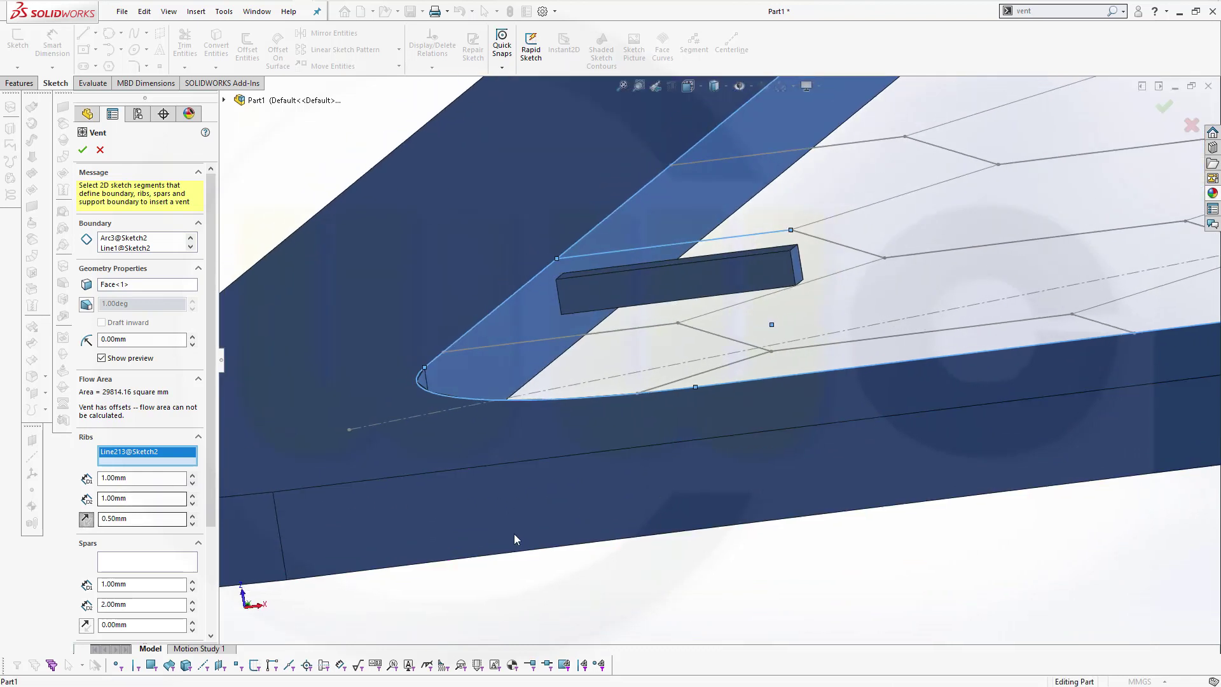
pyautogui.scroll(1, 519, 528)
pyautogui.scroll(1, 572, 523)
pyautogui.scroll(1, 719, 527)
pyautogui.scroll(1, 747, 515)
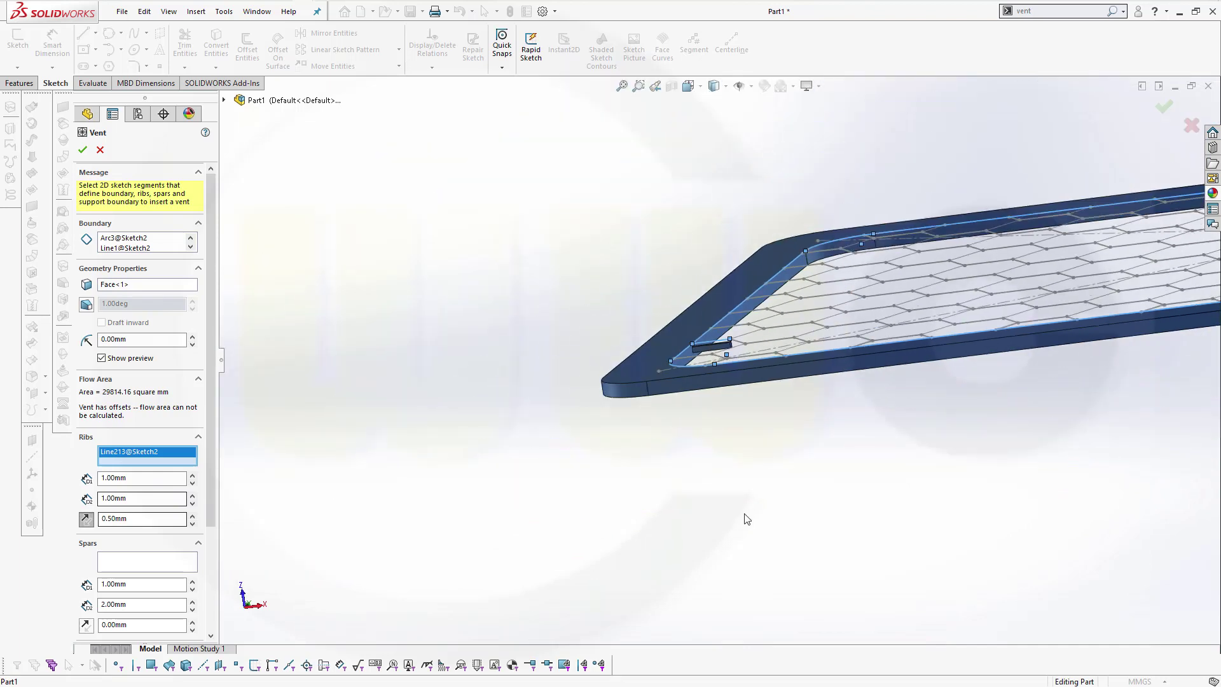
pyautogui.moveTo(782, 468); pyautogui.dragTo(1023, 400, button='middle')
pyautogui.press('space')
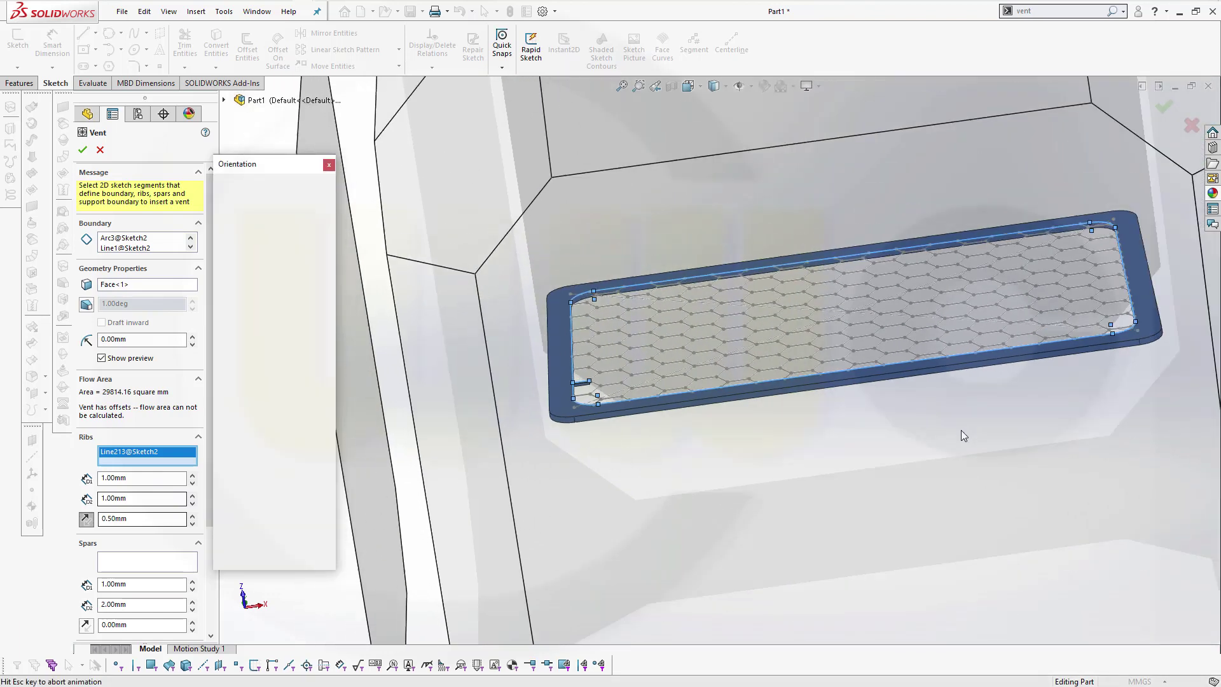
pyautogui.click(581, 329)
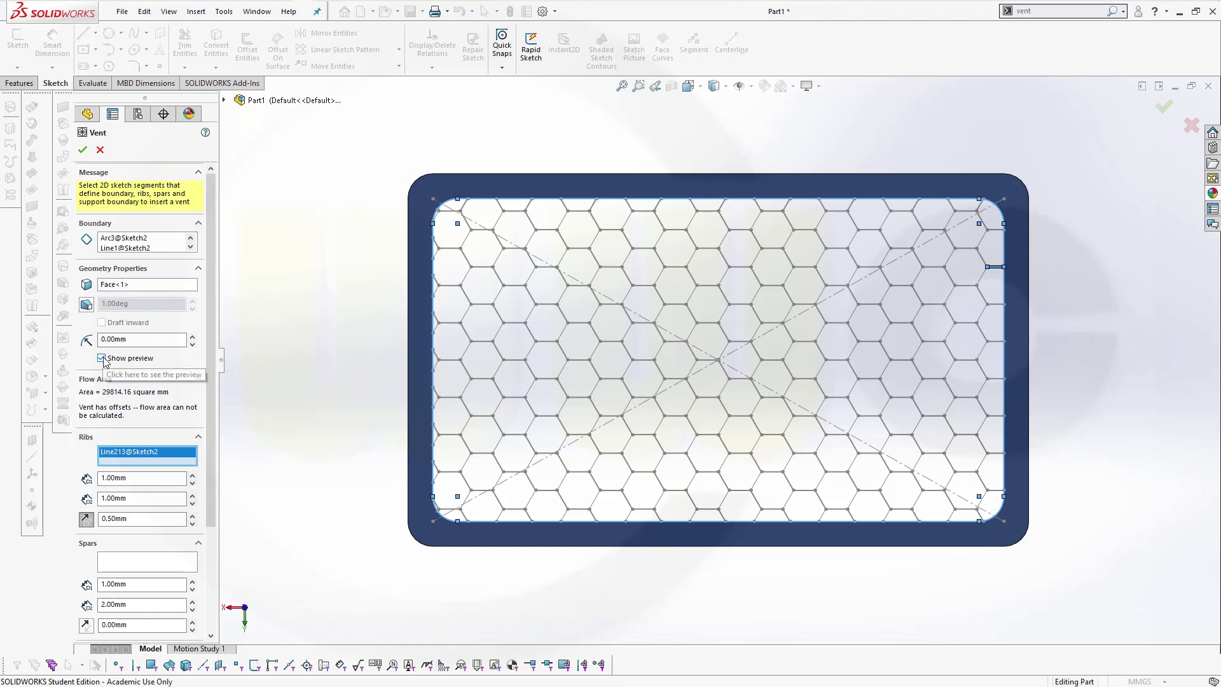
# Step: Turn off the vent preview and create Vent1, cutting the hexagon grill through the plate
pyautogui.click(102, 358)
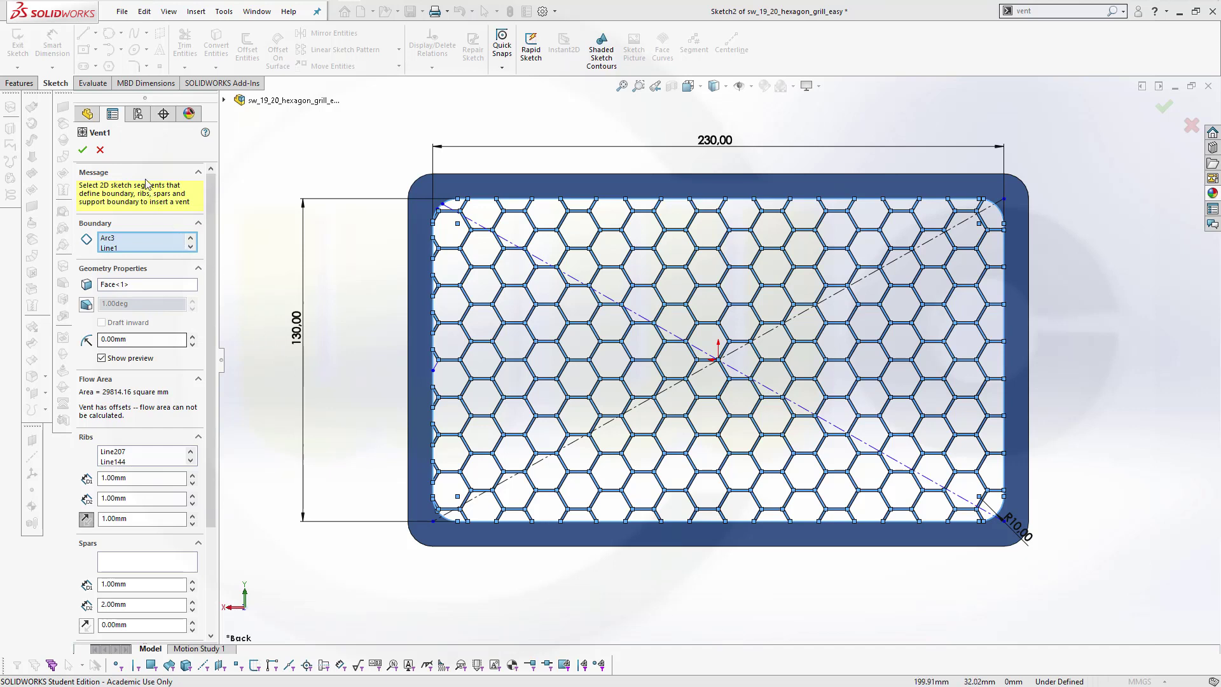
pyautogui.click(84, 150)
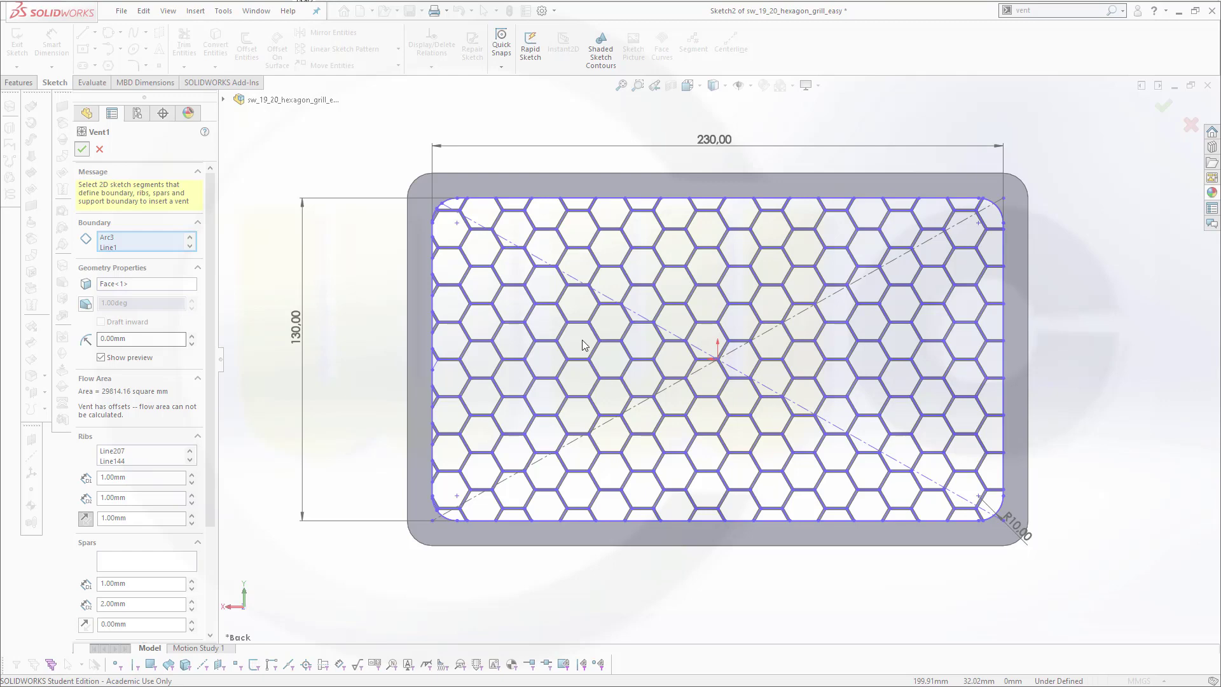
pyautogui.press('Return')
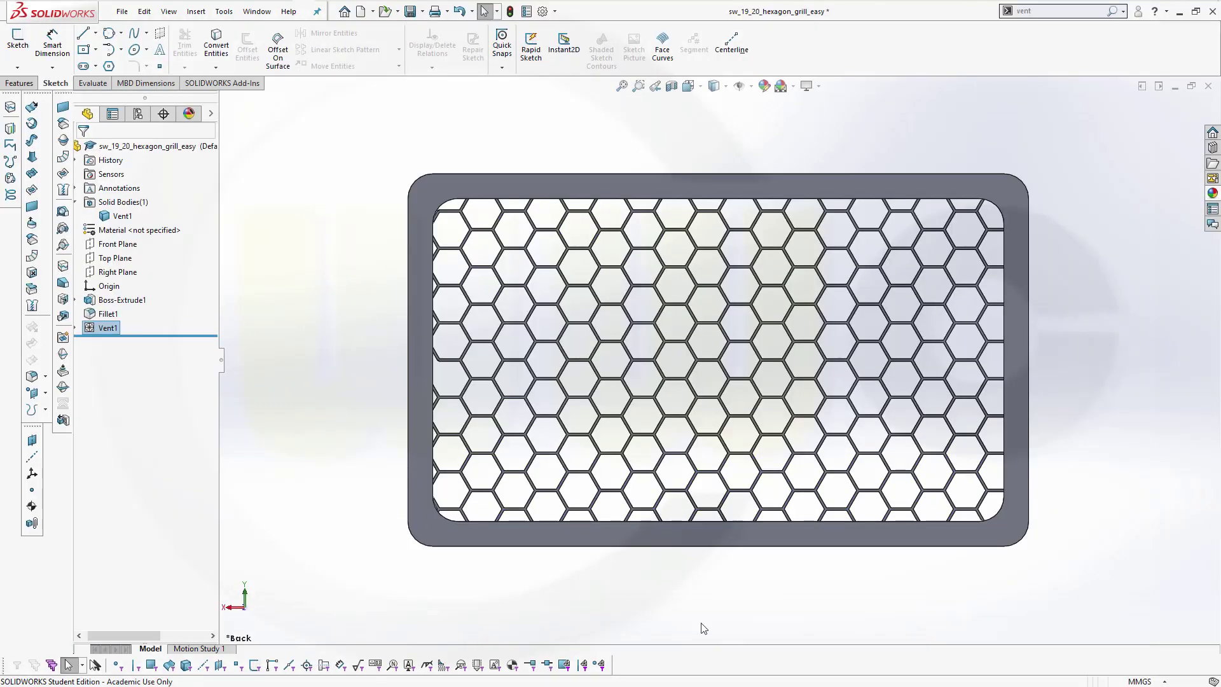
# Step: Orbit the finished hexagon grill from several angles and bring up the view orientation chooser
pyautogui.moveTo(734, 605); pyautogui.dragTo(707, 394, button='middle')
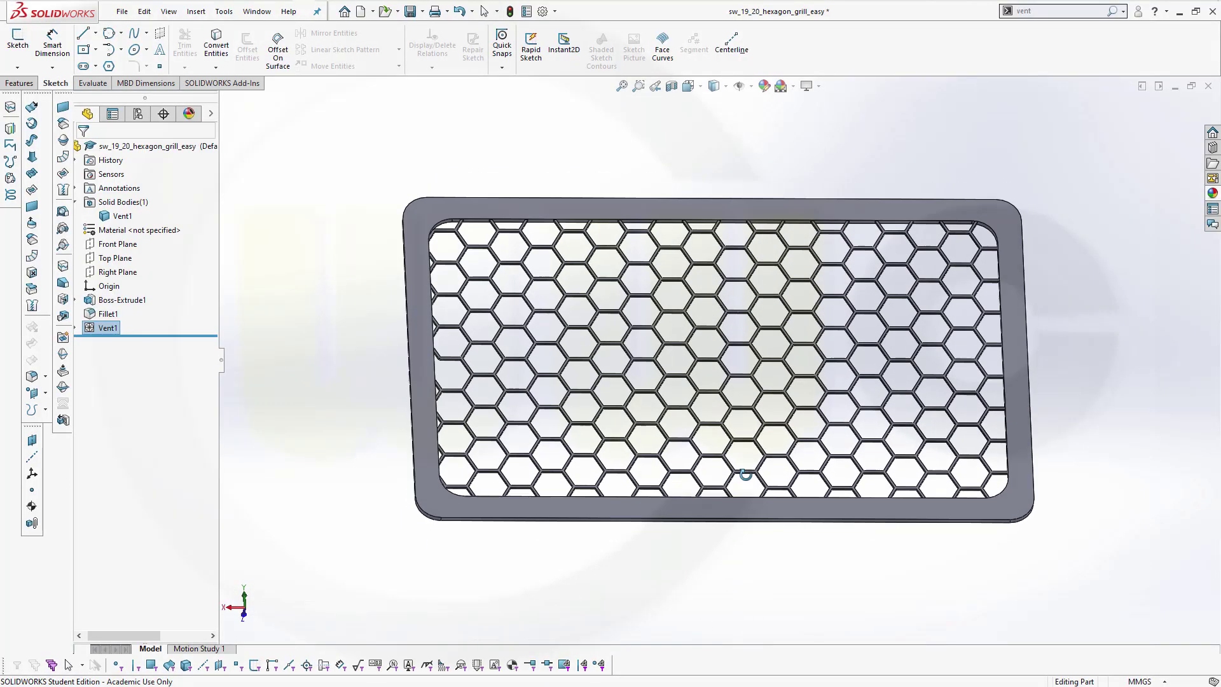
pyautogui.press('Escape')
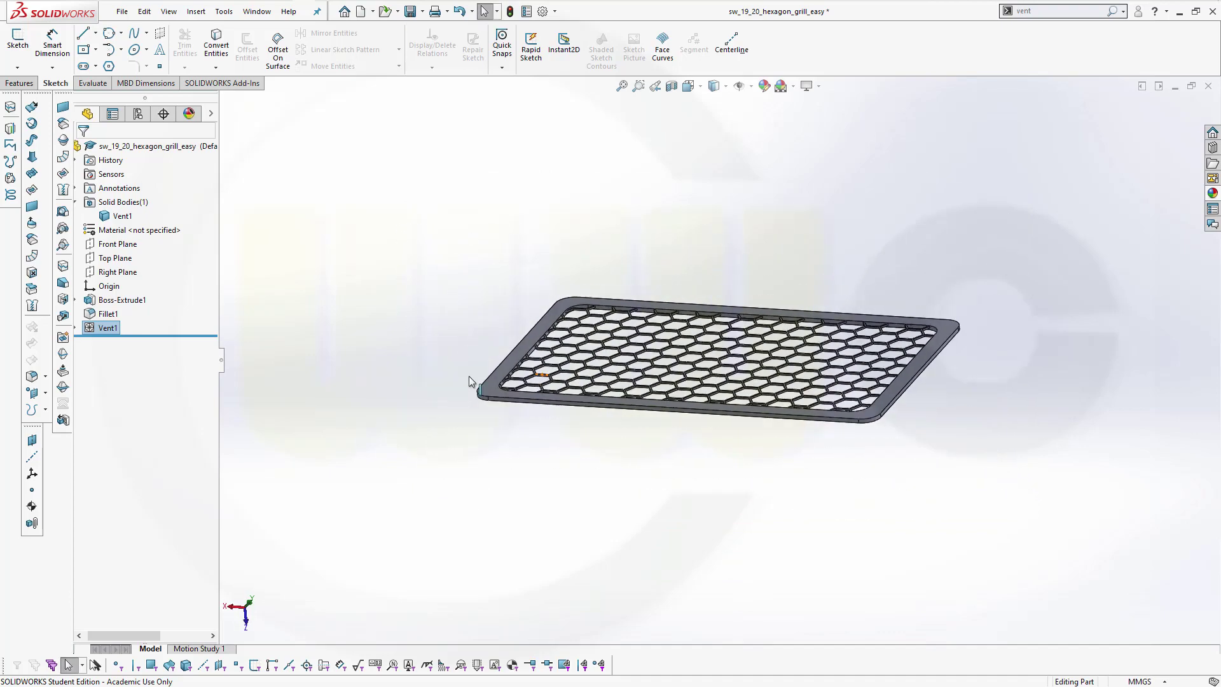
pyautogui.moveTo(501, 387); pyautogui.dragTo(549, 361, button='middle')
pyautogui.scroll(-2, 549, 361)
pyautogui.scroll(-3, 630, 382)
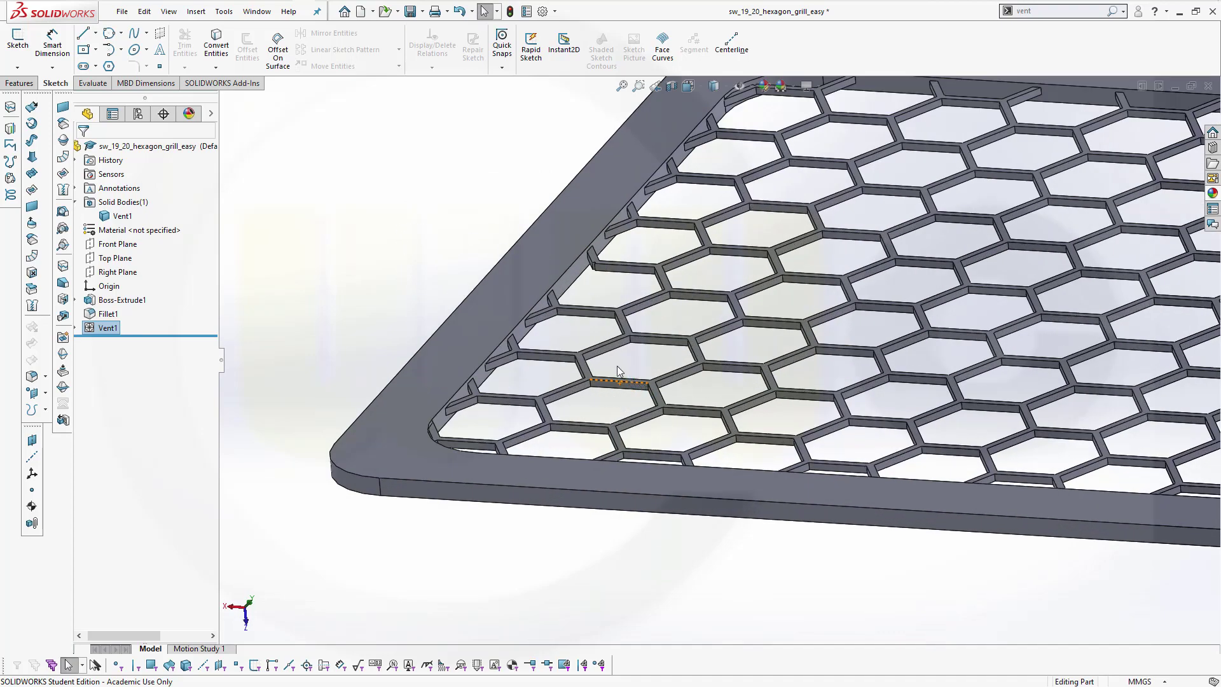
pyautogui.scroll(2, 667, 387)
pyautogui.moveTo(891, 386)
pyautogui.mouseDown(button='middle')
pyautogui.moveTo(881, 446)
pyautogui.moveTo(1001, 359)
pyautogui.mouseUp(button='middle')
pyautogui.press('Escape')
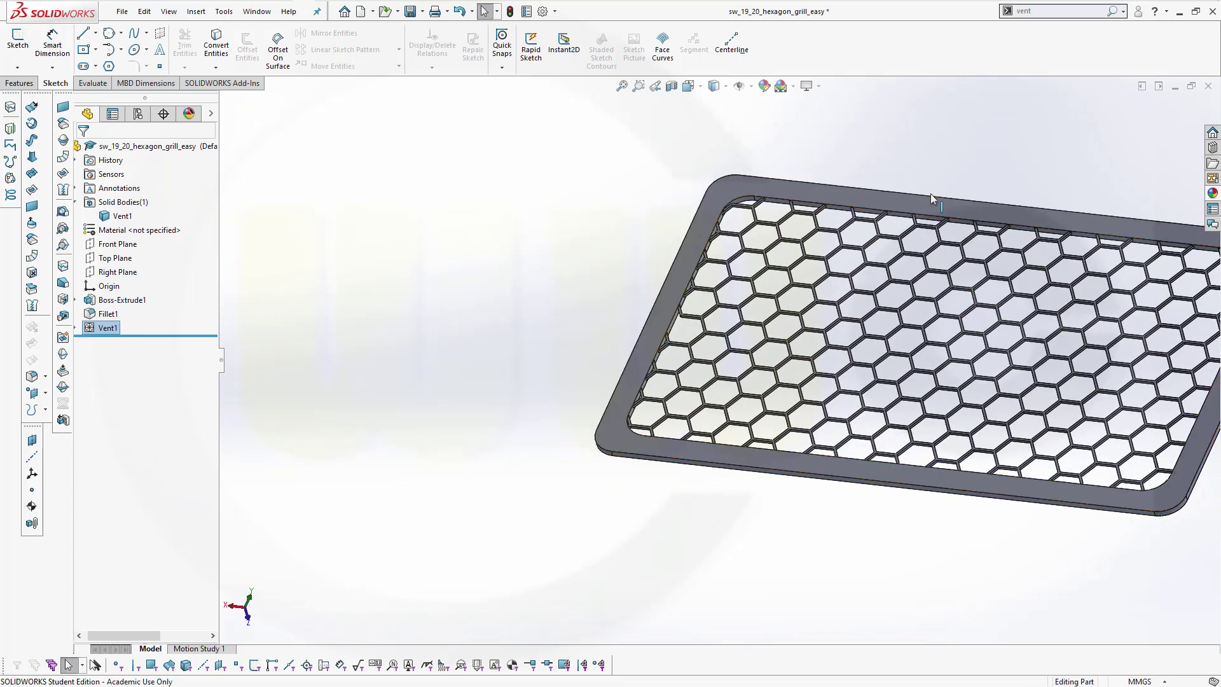
pyautogui.press('space')
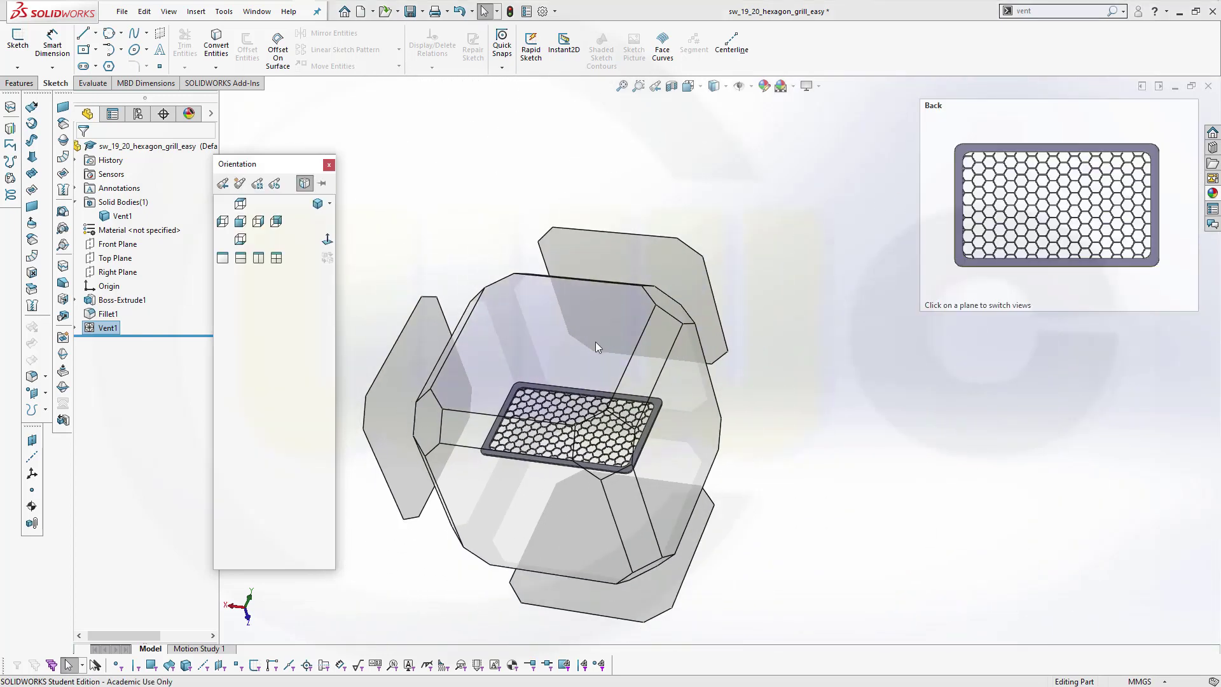
# Step: View the grill from the back and start Flex on the Vent1 body
pyautogui.click(595, 342)
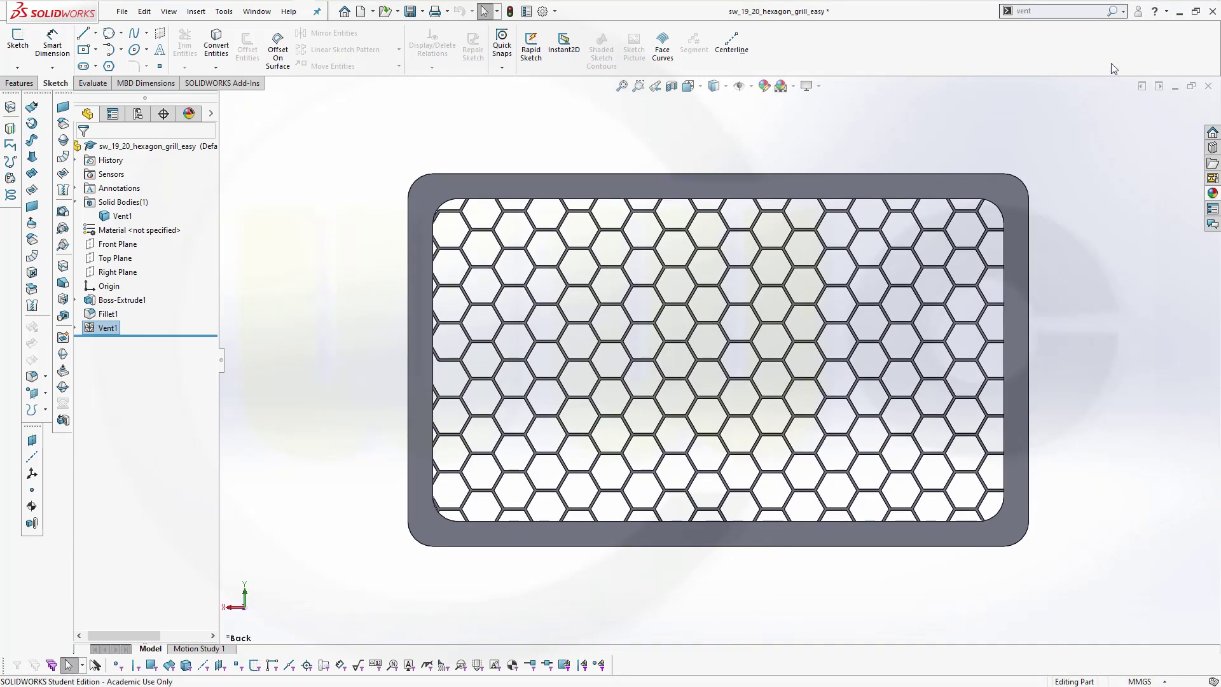
pyautogui.click(1062, 16)
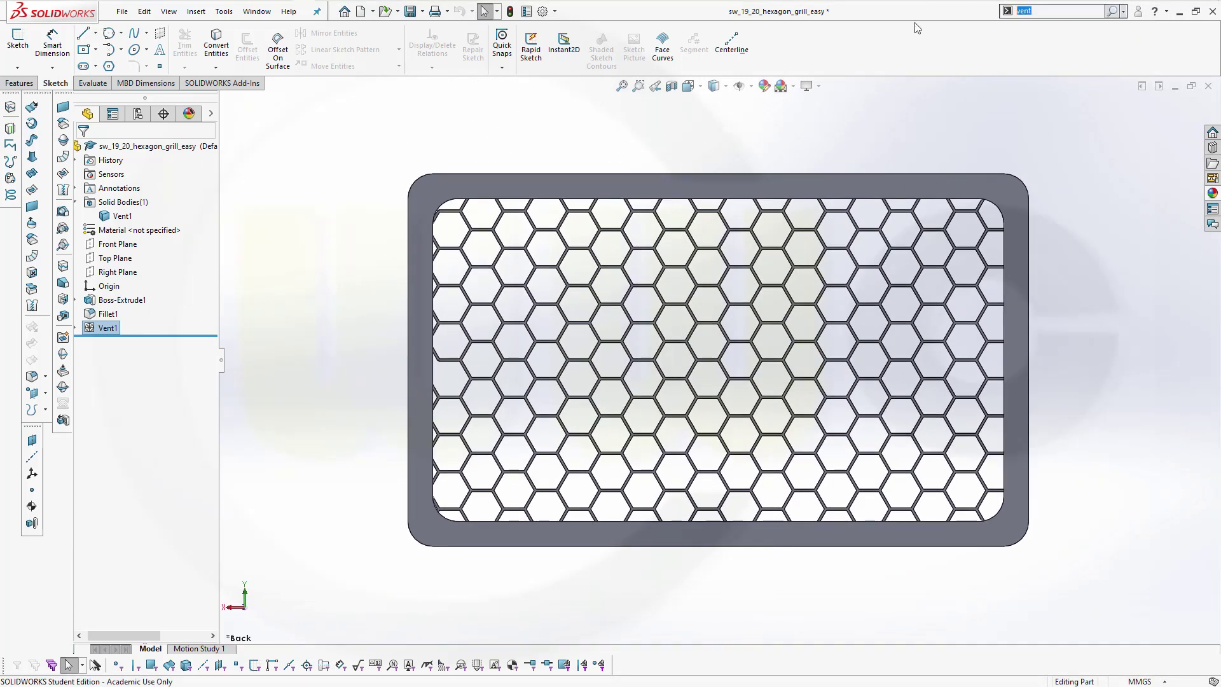
pyautogui.write('flex')
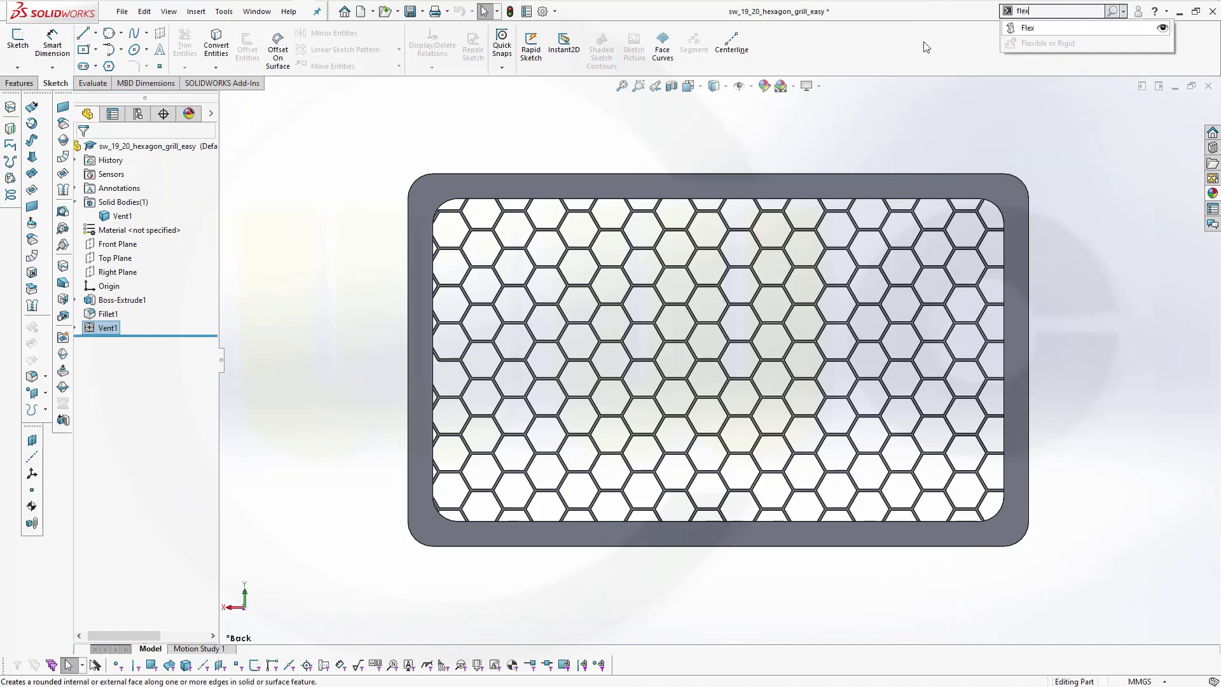
pyautogui.click(1027, 29)
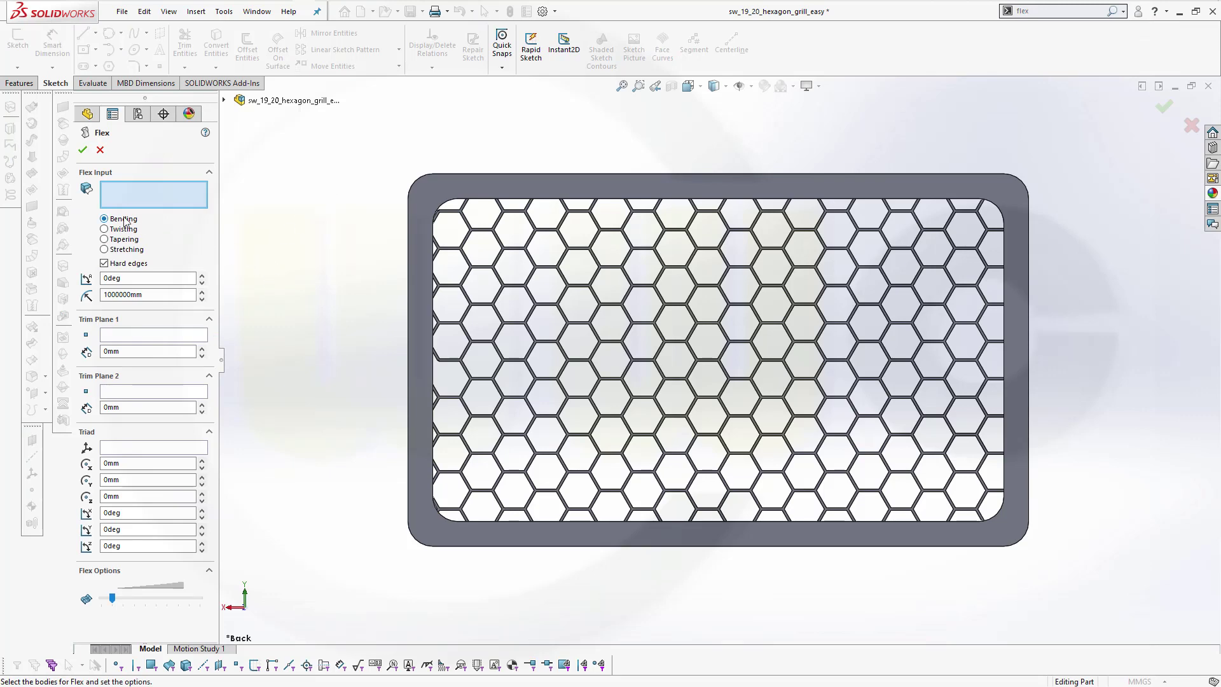
pyautogui.click(449, 180)
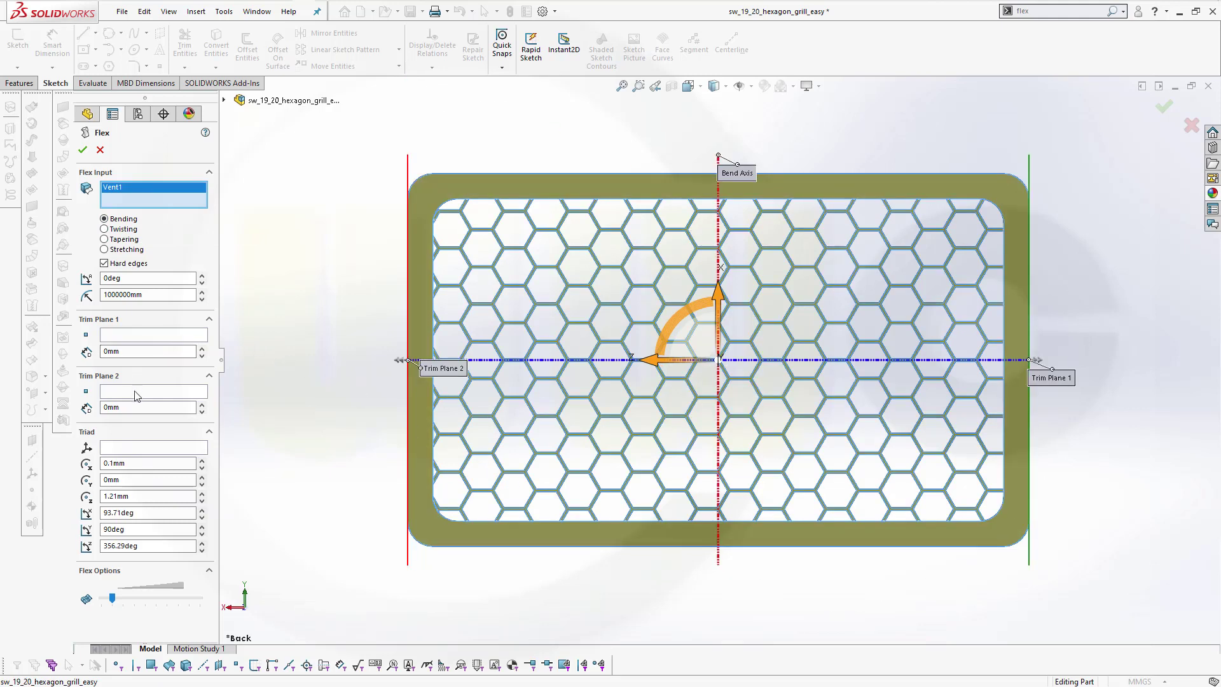
# Step: Set the bend angle to 20° and radius to 800 mm, then inspect the bend preview
pyautogui.click(143, 277)
pyautogui.write('20')
pyautogui.press('Tab')
pyautogui.write('8')
pyautogui.write('800')
pyautogui.press('Tab')
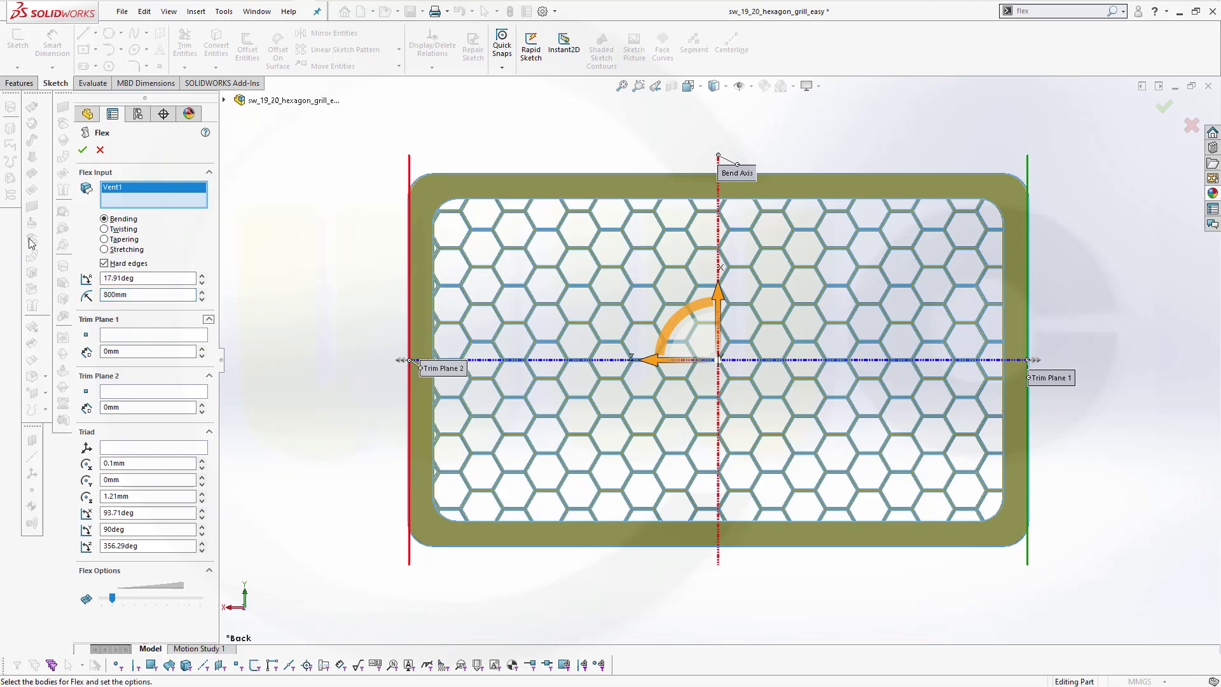
pyautogui.moveTo(736, 587)
pyautogui.mouseDown(button='middle')
pyautogui.moveTo(743, 236)
pyautogui.moveTo(723, 274)
pyautogui.moveTo(706, 172)
pyautogui.moveTo(752, 181)
pyautogui.moveTo(739, 197)
pyautogui.moveTo(695, 153)
pyautogui.moveTo(529, 136)
pyautogui.moveTo(449, 257)
pyautogui.moveTo(493, 245)
pyautogui.moveTo(422, 273)
pyautogui.moveTo(467, 272)
pyautogui.moveTo(456, 298)
pyautogui.moveTo(429, 301)
pyautogui.mouseUp(button='middle')
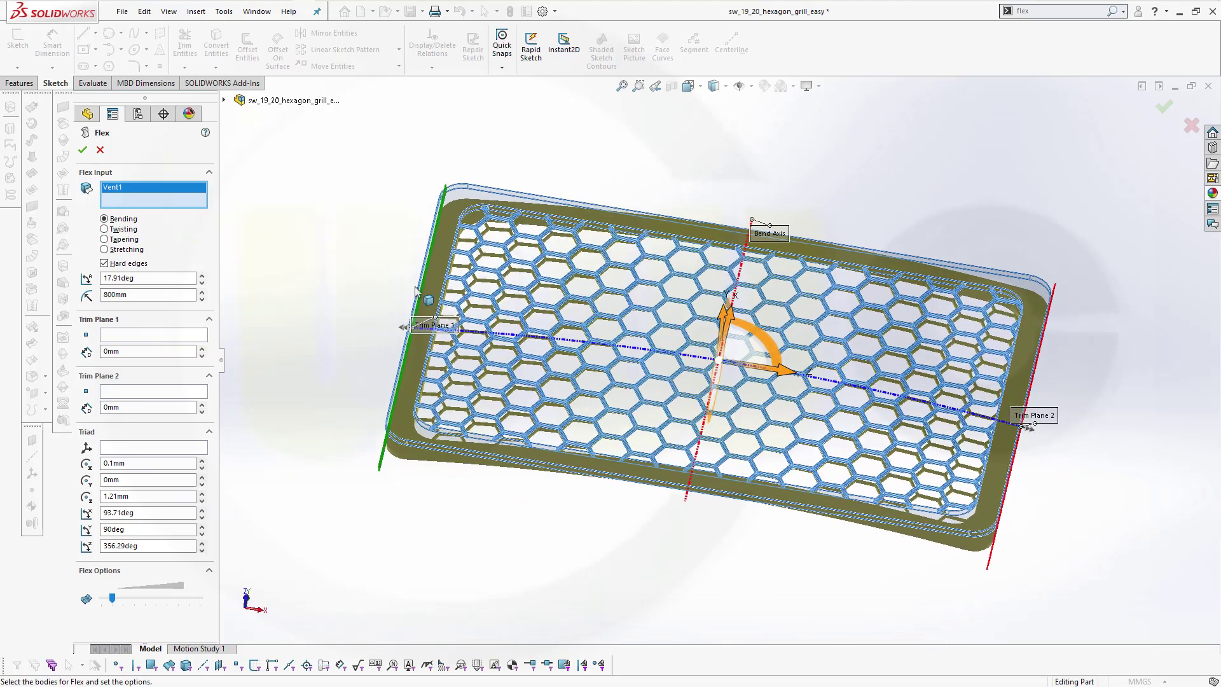
# Step: Accept the first bend as Flex3, view the bent grill face-on and list Flex search results
pyautogui.click(82, 151)
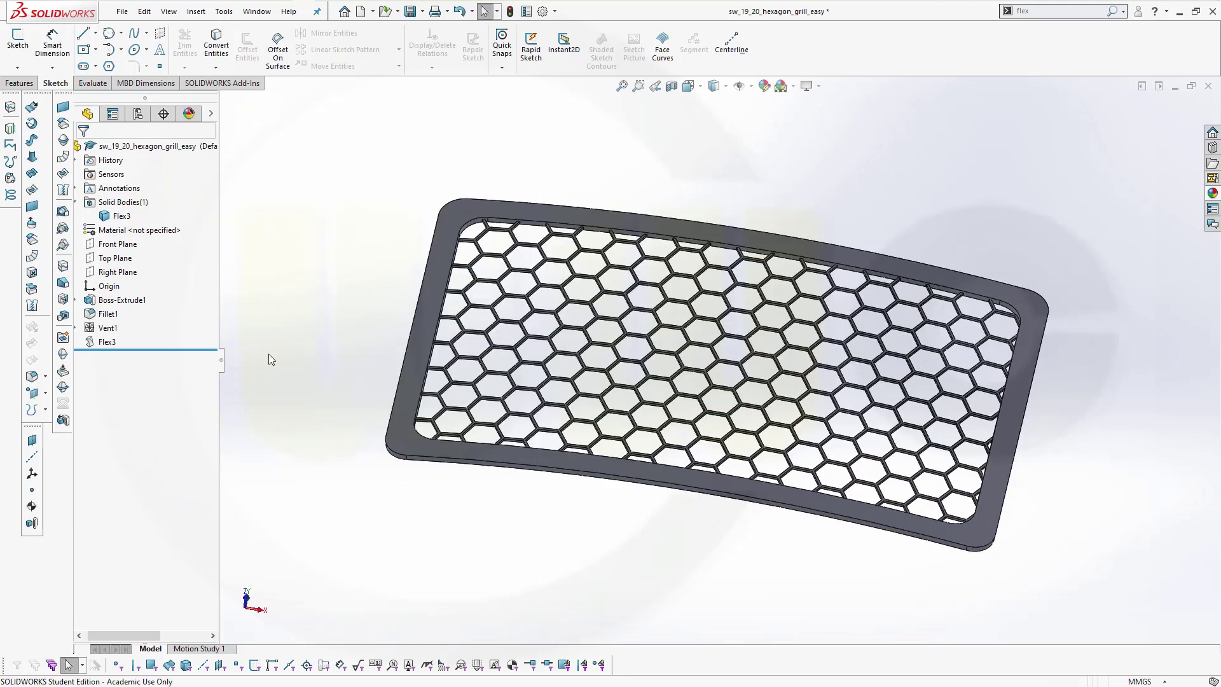
pyautogui.moveTo(554, 499)
pyautogui.mouseDown(button='middle')
pyautogui.moveTo(597, 548)
pyautogui.moveTo(544, 499)
pyautogui.moveTo(628, 553)
pyautogui.moveTo(638, 585)
pyautogui.mouseUp(button='middle')
pyautogui.press('space')
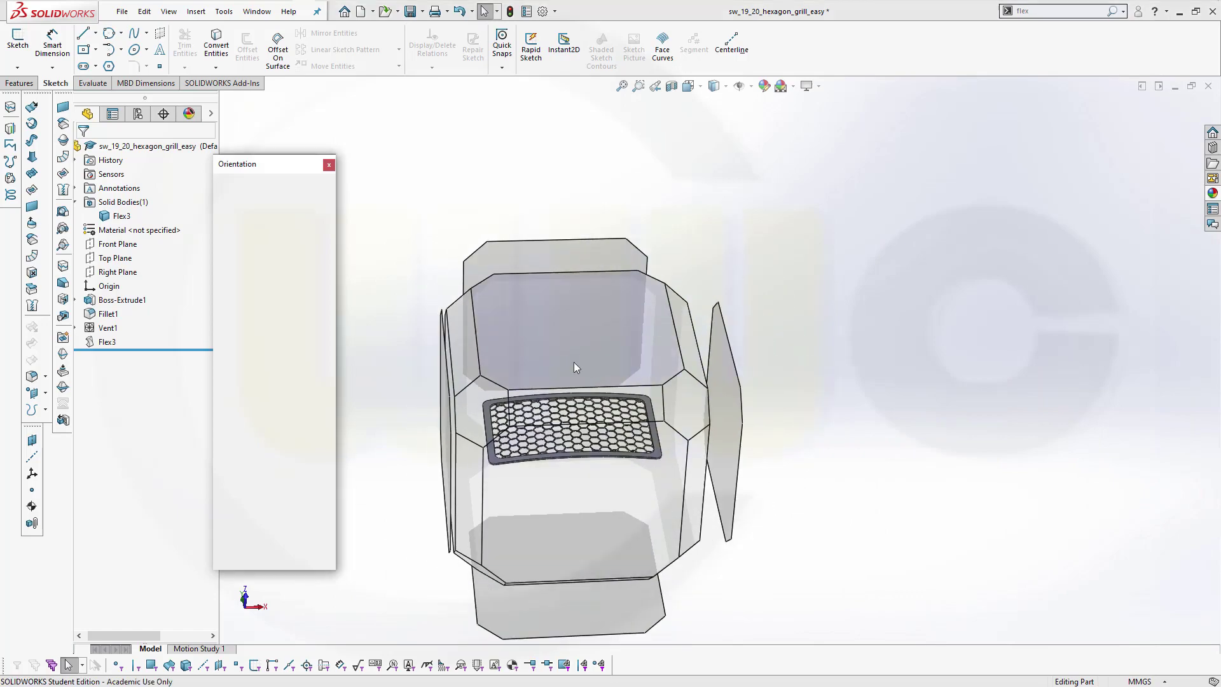
pyautogui.click(577, 366)
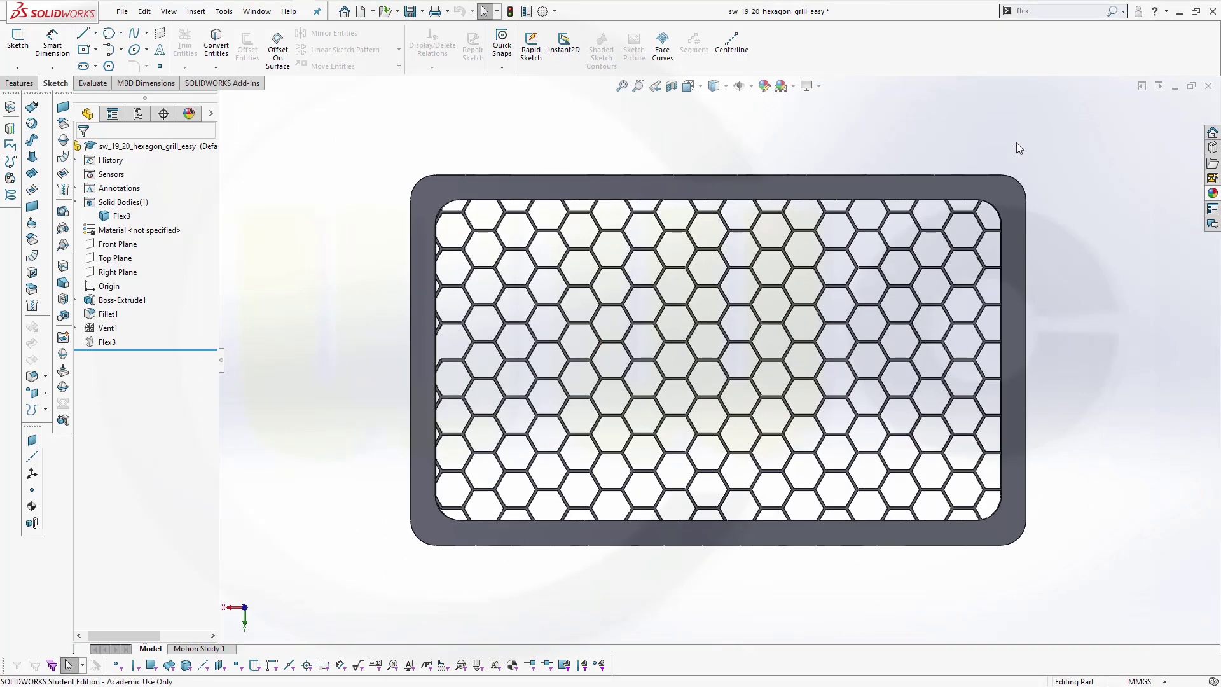
pyautogui.click(1113, 17)
# Step: Start a second Flex on the Flex3 body with the bend axis rotated 270/0/180°
pyautogui.click(1024, 28)
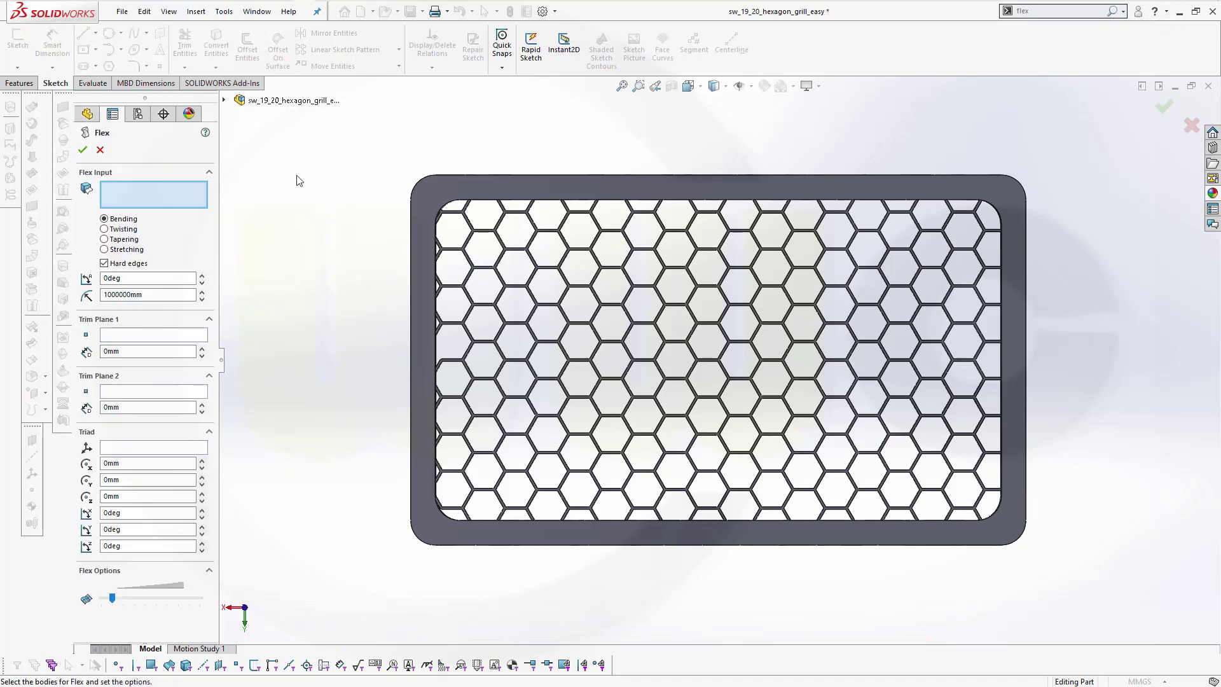
pyautogui.click(432, 189)
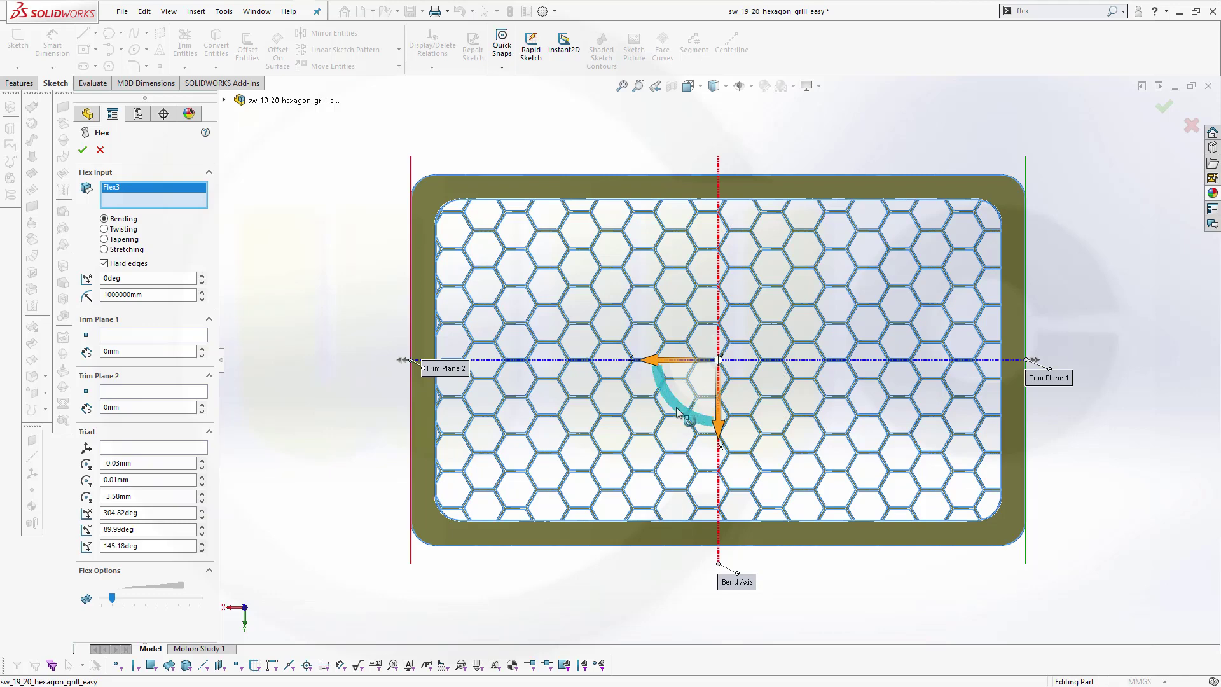
pyautogui.moveTo(683, 414)
pyautogui.mouseDown()
pyautogui.moveTo(740, 445)
pyautogui.moveTo(796, 444)
pyautogui.moveTo(804, 462)
pyautogui.moveTo(824, 452)
pyautogui.mouseUp()
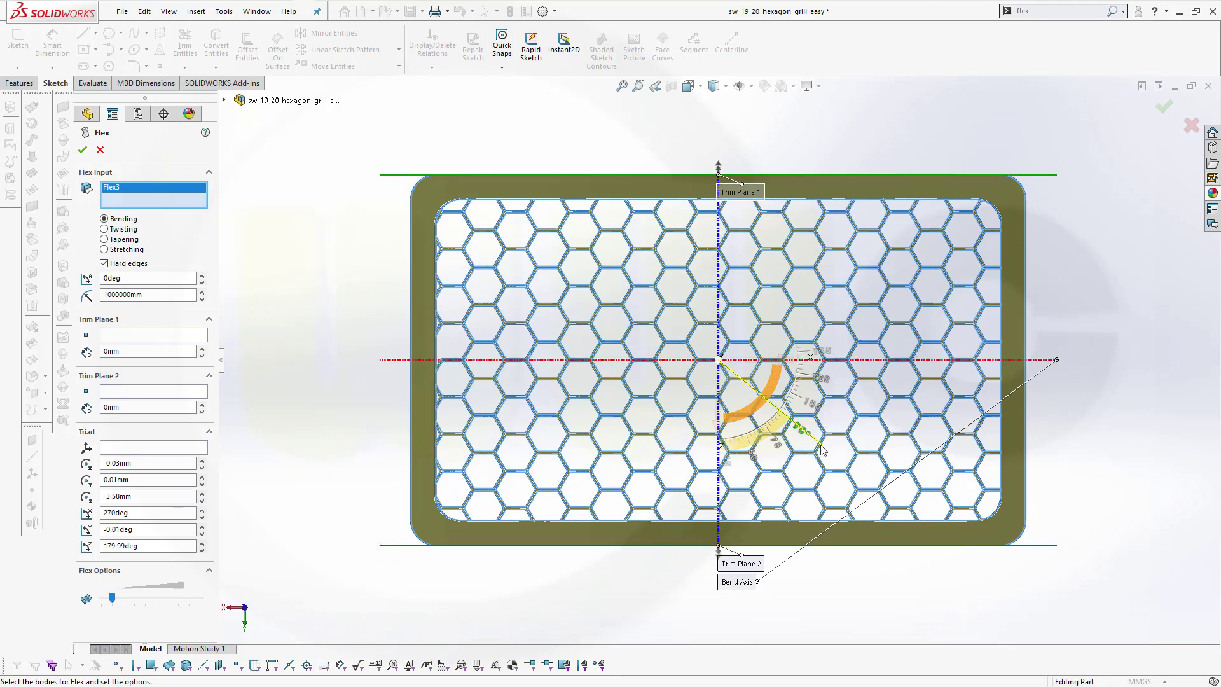
pyautogui.moveTo(823, 451); pyautogui.dragTo(820, 447)
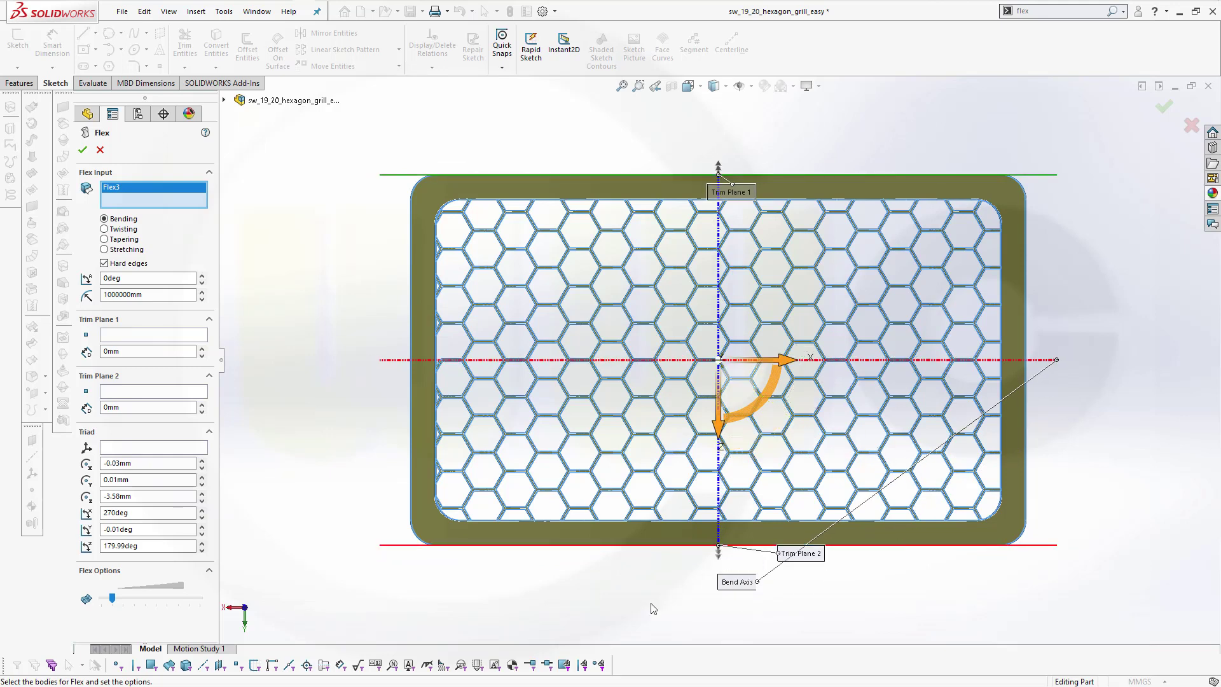
pyautogui.doubleClick(141, 529)
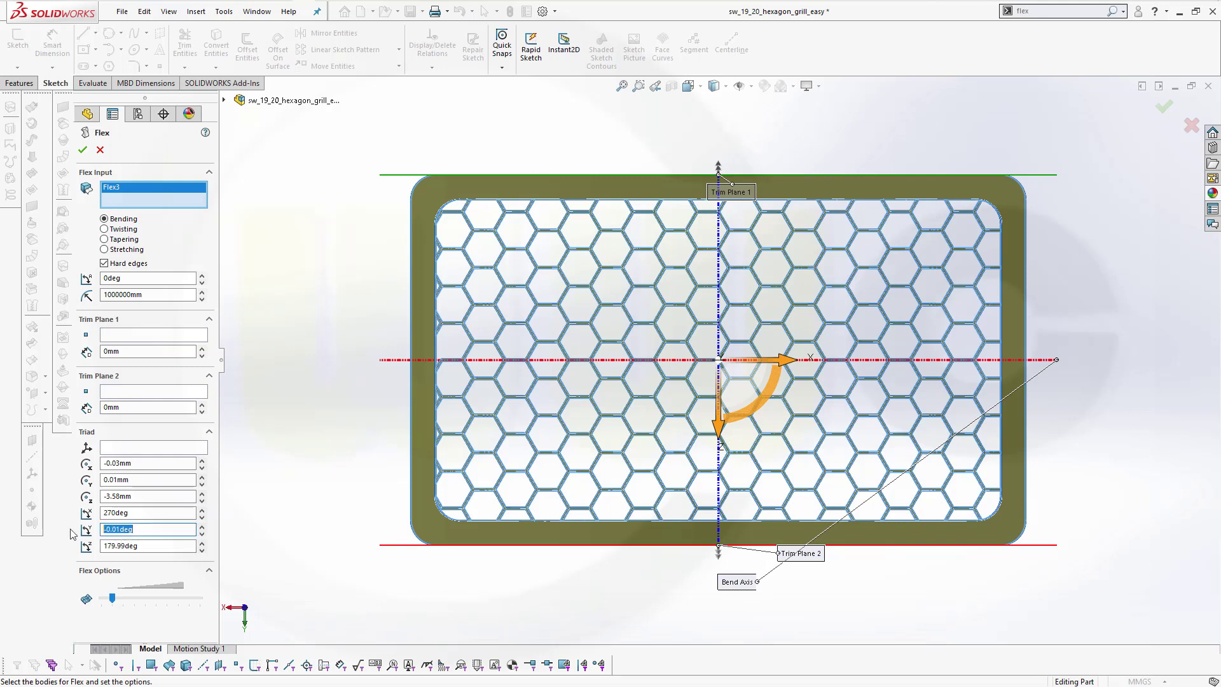
pyautogui.write('0')
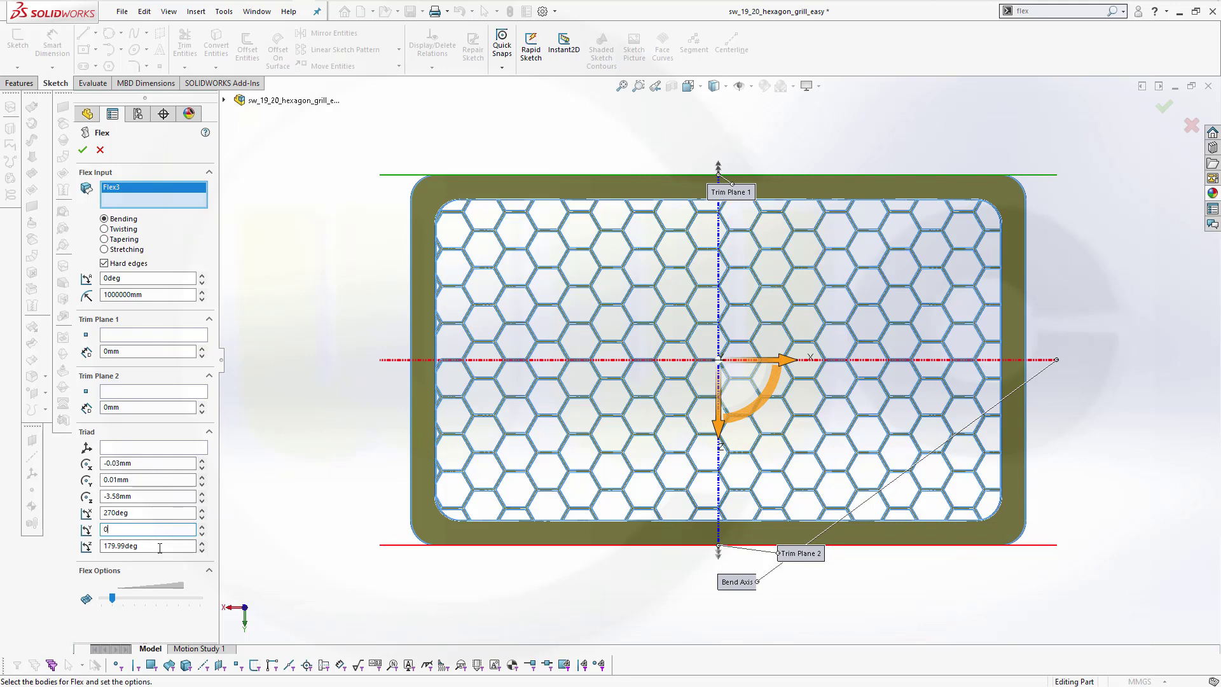
pyautogui.doubleClick(130, 546)
pyautogui.write('180deg')
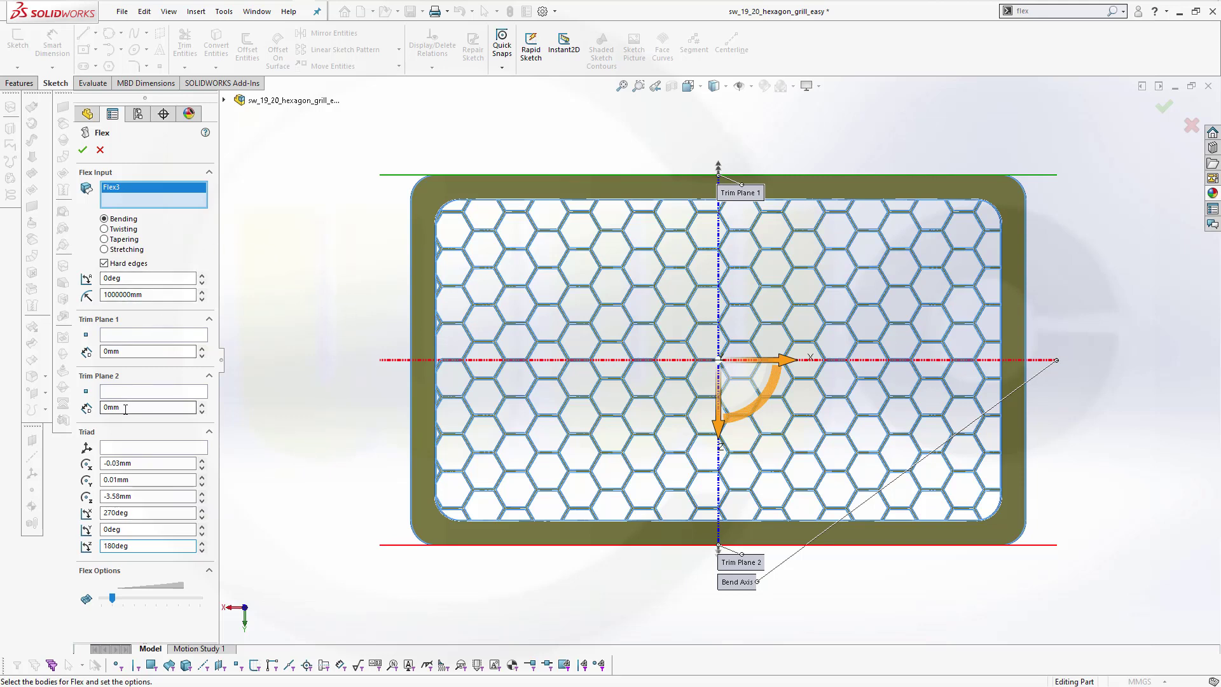
# Step: Set the second bend's angle to 20° and radius to 600 mm
pyautogui.doubleClick(129, 278)
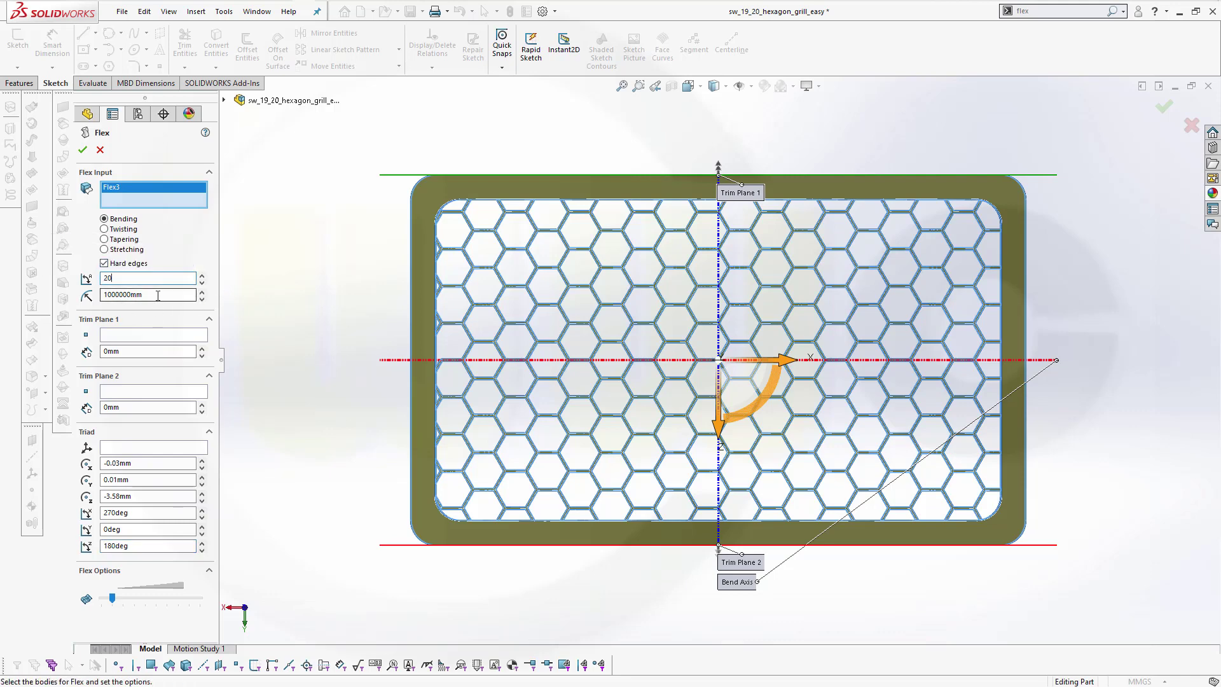
pyautogui.write('20')
pyautogui.press('Tab')
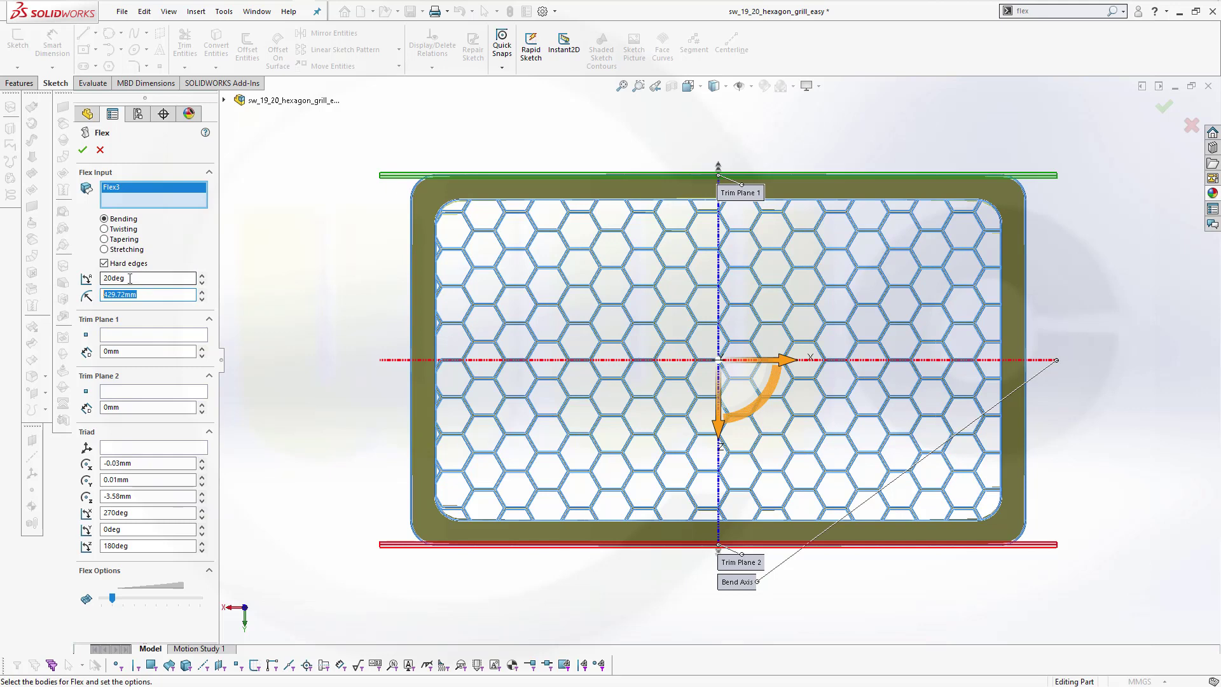
pyautogui.write('600')
pyautogui.press('Tab')
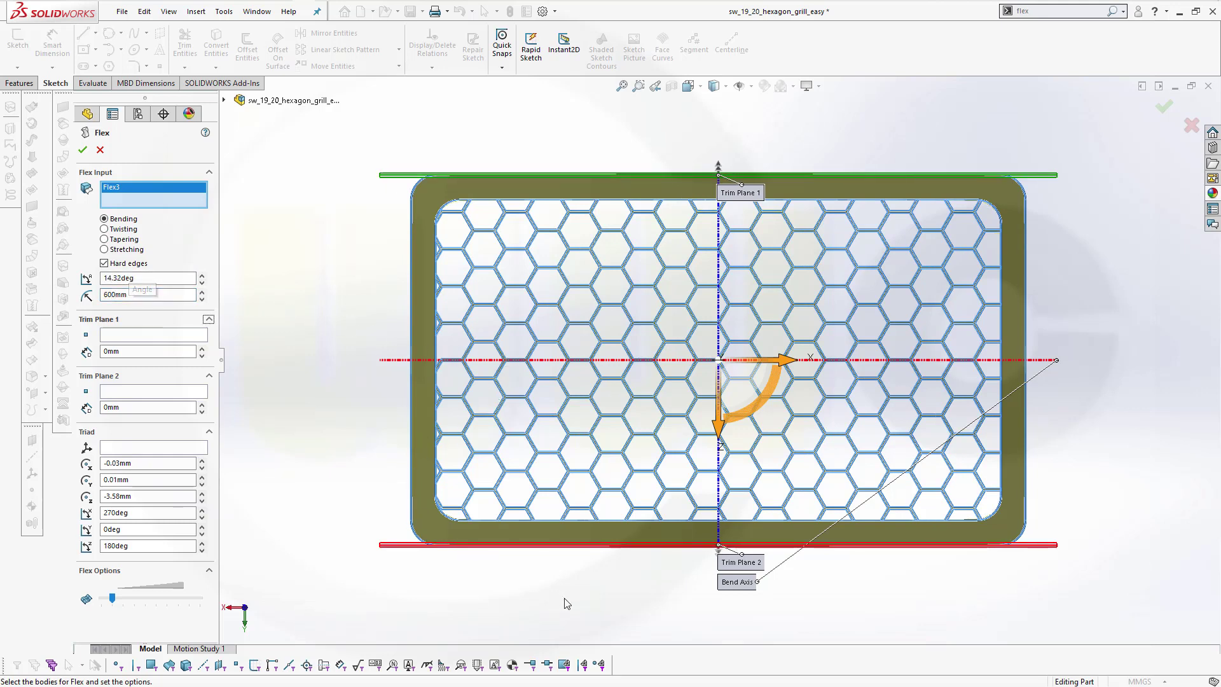
# Step: Inspect the preview and apply the second bend as Flex4, making the grill doubly curved
pyautogui.moveTo(566, 603)
pyautogui.mouseDown(button='middle')
pyautogui.moveTo(579, 346)
pyautogui.moveTo(553, 276)
pyautogui.moveTo(662, 282)
pyautogui.moveTo(667, 291)
pyautogui.moveTo(640, 303)
pyautogui.moveTo(486, 308)
pyautogui.moveTo(463, 327)
pyautogui.moveTo(382, 343)
pyautogui.moveTo(340, 341)
pyautogui.moveTo(341, 314)
pyautogui.moveTo(371, 376)
pyautogui.mouseUp(button='middle')
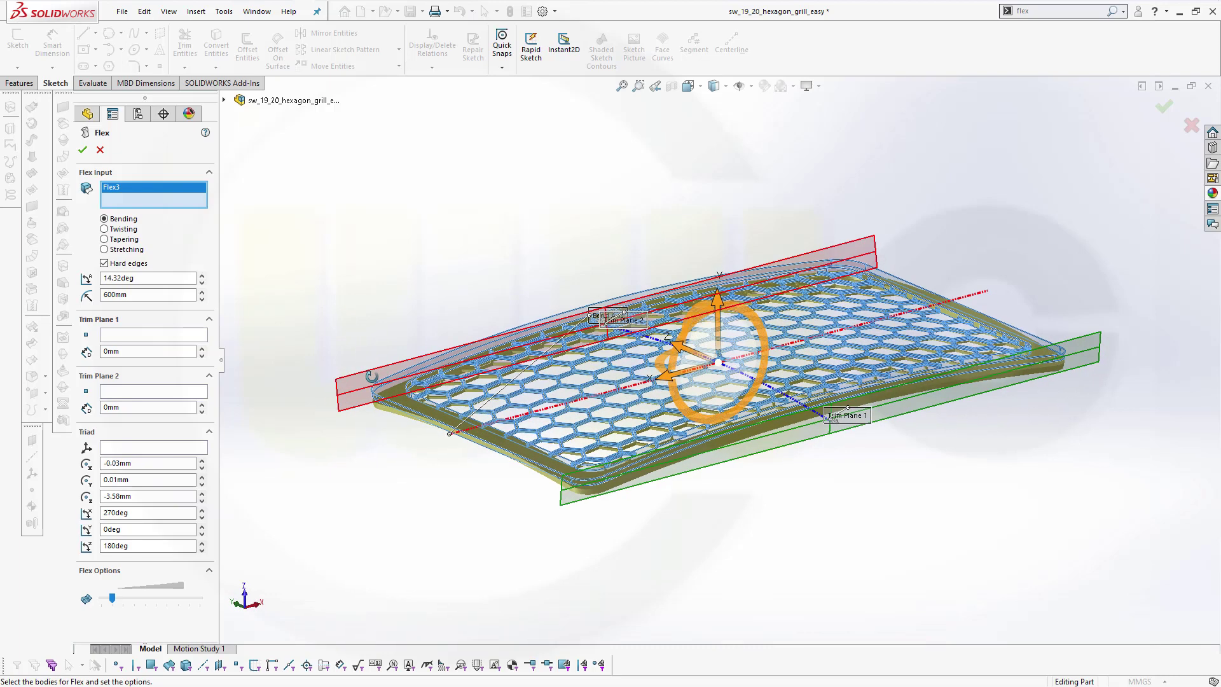
pyautogui.click(83, 151)
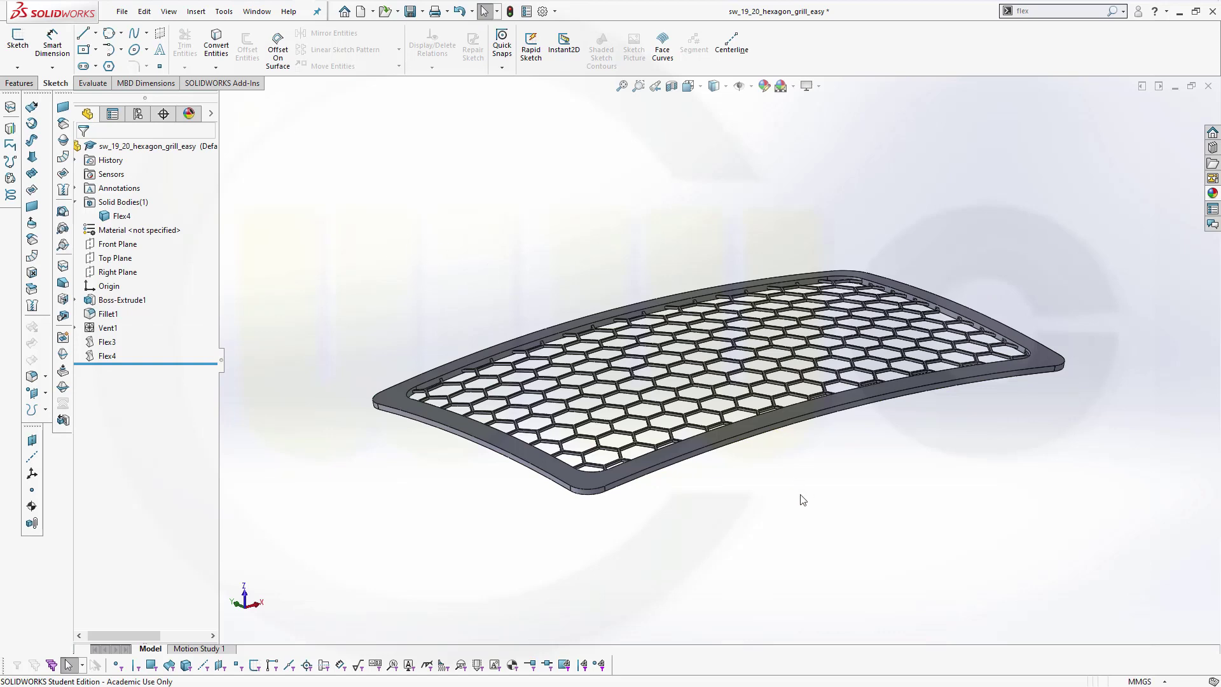
pyautogui.moveTo(799, 499); pyautogui.dragTo(674, 512, button='middle')
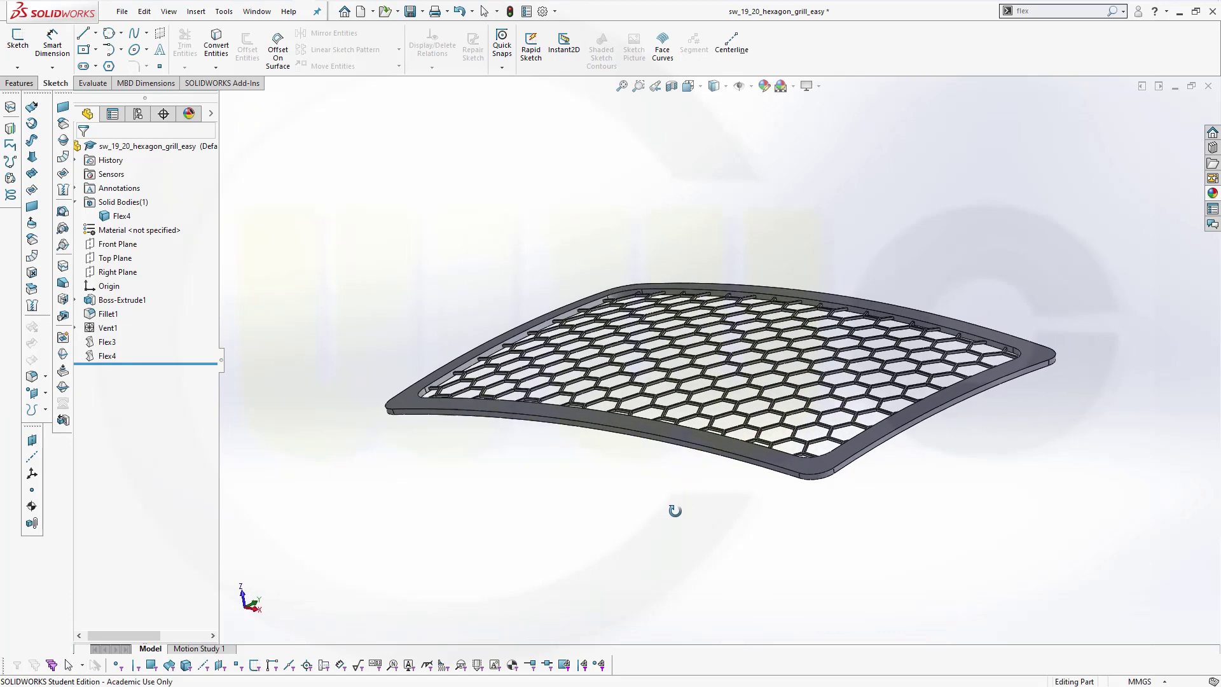
pyautogui.moveTo(675, 512); pyautogui.dragTo(672, 515, button='middle')
pyautogui.scroll(-2, 700, 375)
pyautogui.scroll(-2, 701, 375)
pyautogui.moveTo(715, 330)
pyautogui.mouseDown(button='middle')
pyautogui.moveTo(714, 262)
pyautogui.moveTo(626, 344)
pyautogui.moveTo(656, 344)
pyautogui.mouseUp(button='middle')
pyautogui.scroll(3, 656, 344)
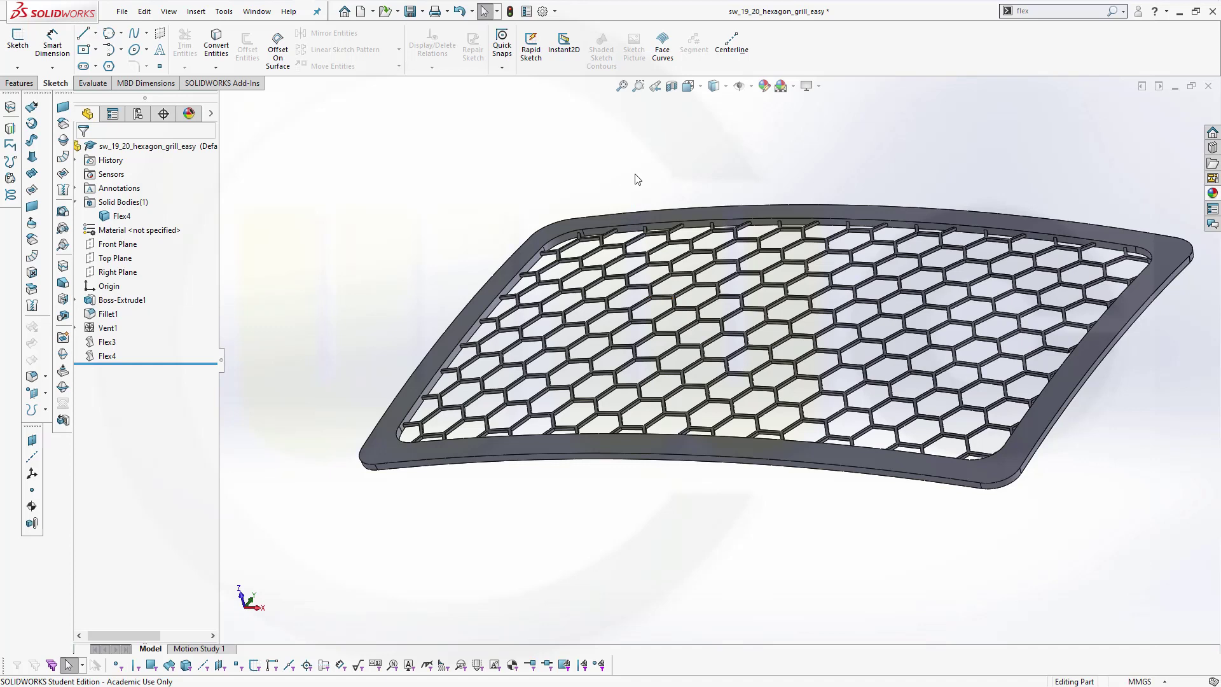
pyautogui.moveTo(638, 178); pyautogui.dragTo(639, 192, button='middle')
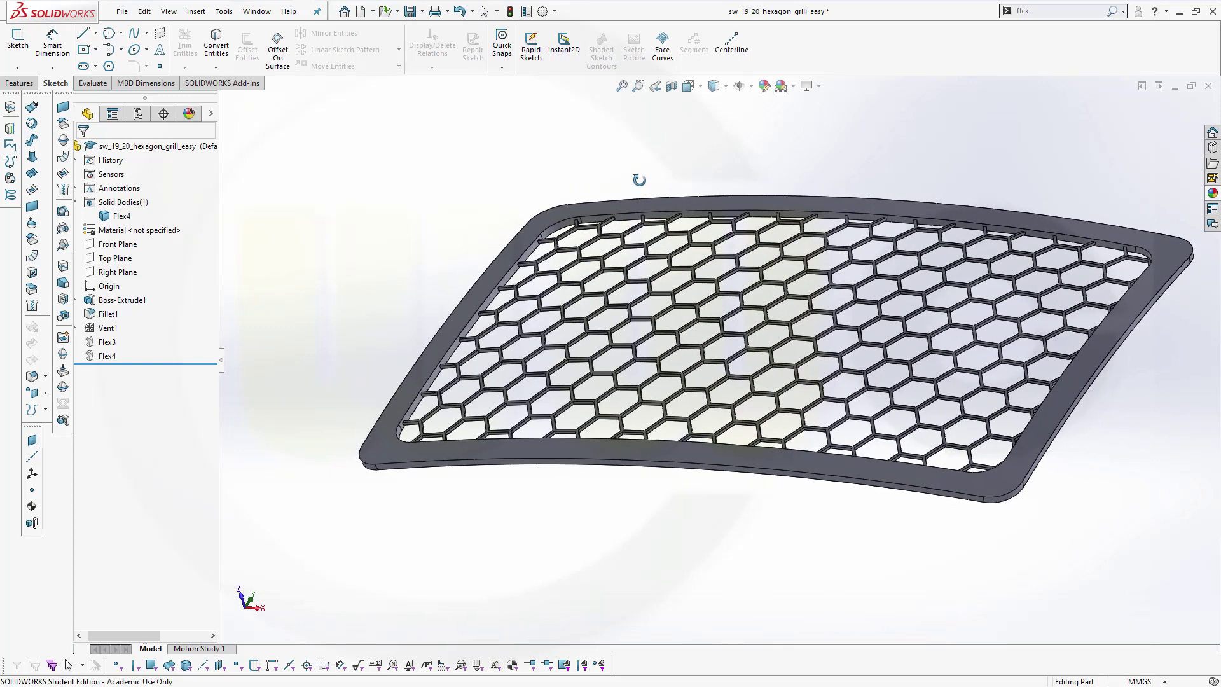
pyautogui.moveTo(640, 193); pyautogui.dragTo(632, 182, button='middle')
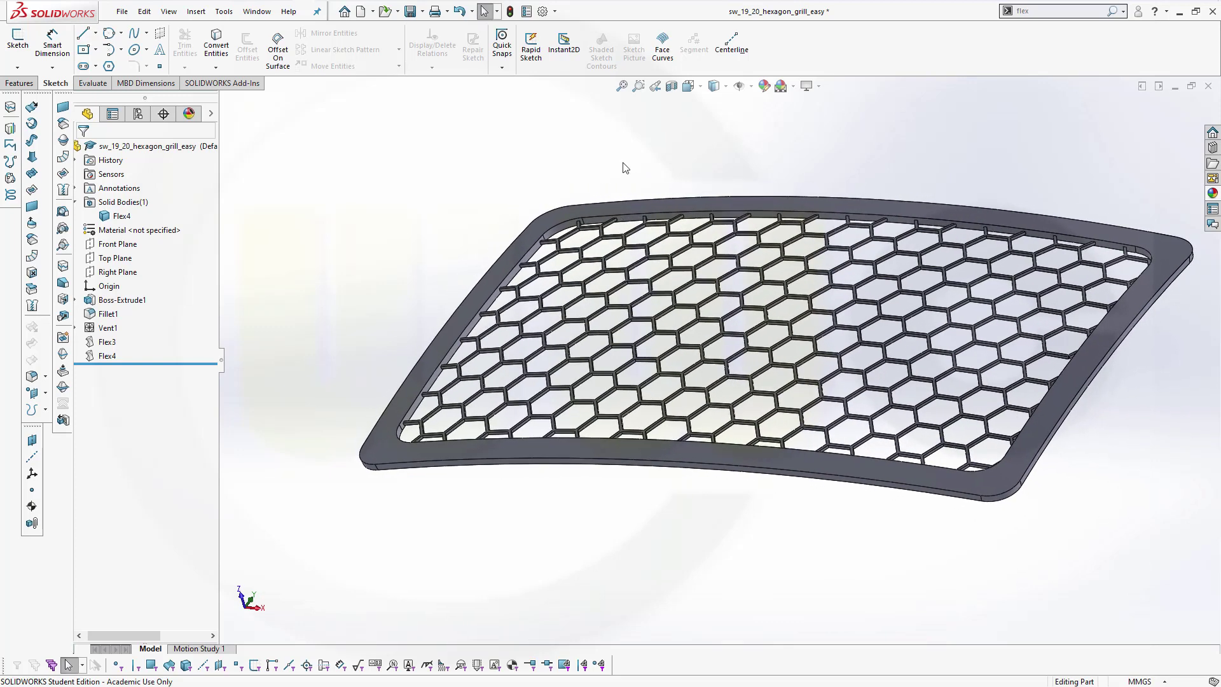